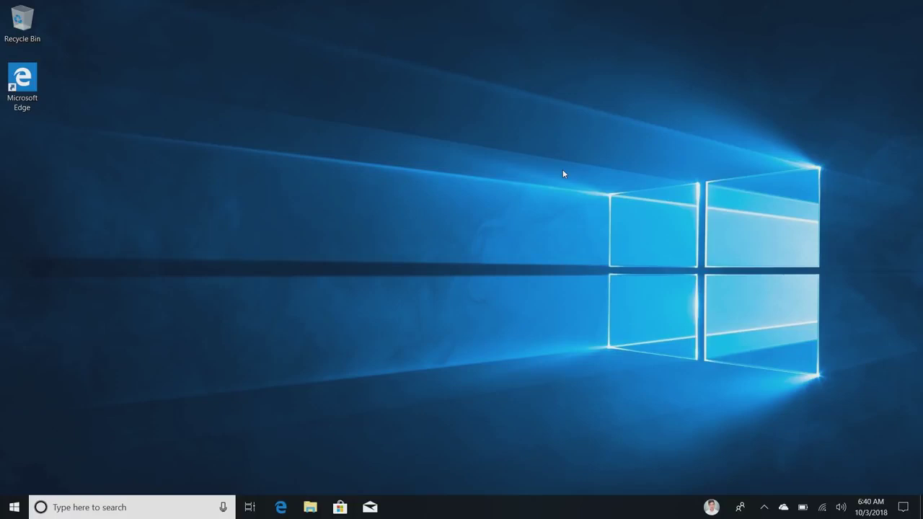
Step: Pin the Video Editor and Voice Recorder apps to Start
{"action": "key", "text": "super"}
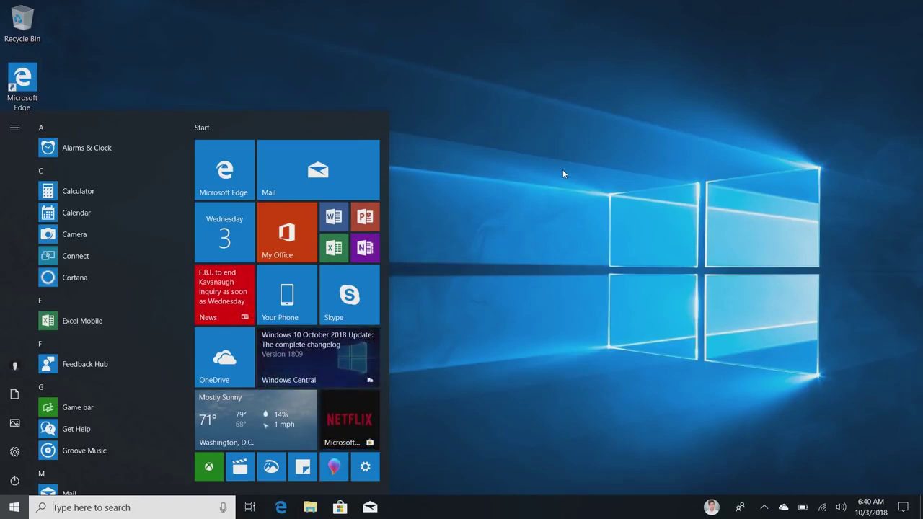
{"action": "scroll", "coordinate": [130, 355], "scroll_direction": "down", "scroll_amount": 7}
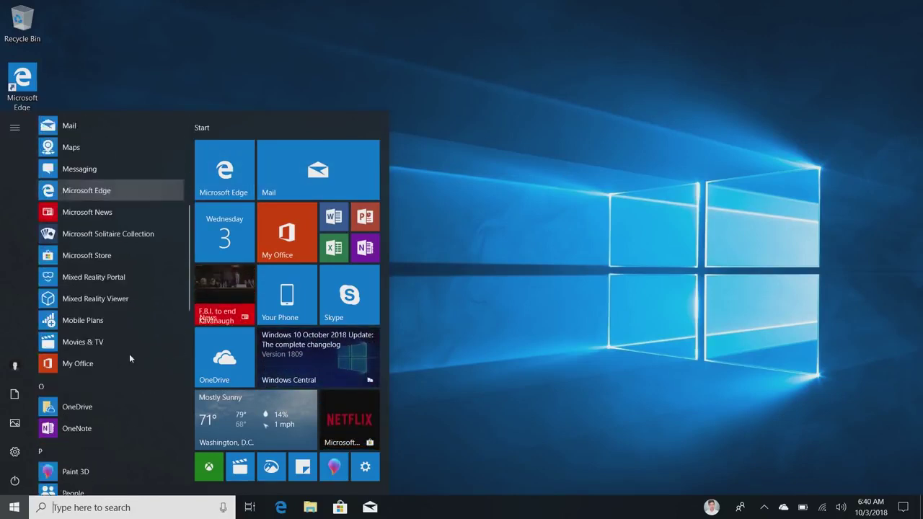
{"action": "scroll", "coordinate": [130, 359], "scroll_direction": "up", "scroll_amount": 2}
{"action": "scroll", "coordinate": [130, 358], "scroll_direction": "down", "scroll_amount": 4}
{"action": "scroll", "coordinate": [130, 359], "scroll_direction": "down", "scroll_amount": 3}
{"action": "right_click", "coordinate": [107, 347]}
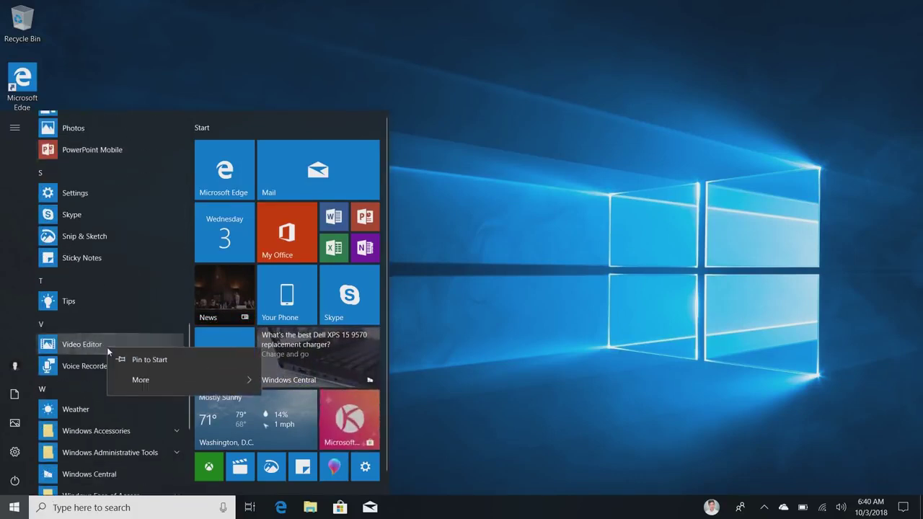
{"action": "left_click", "coordinate": [147, 365]}
{"action": "right_click", "coordinate": [110, 367]}
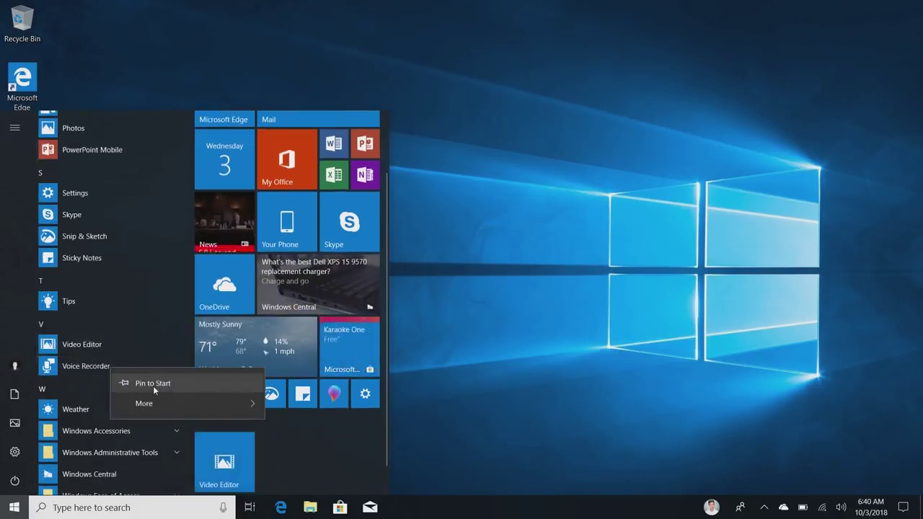
{"action": "left_click", "coordinate": [153, 386]}
{"action": "scroll", "coordinate": [310, 473], "scroll_direction": "down", "scroll_amount": 1}
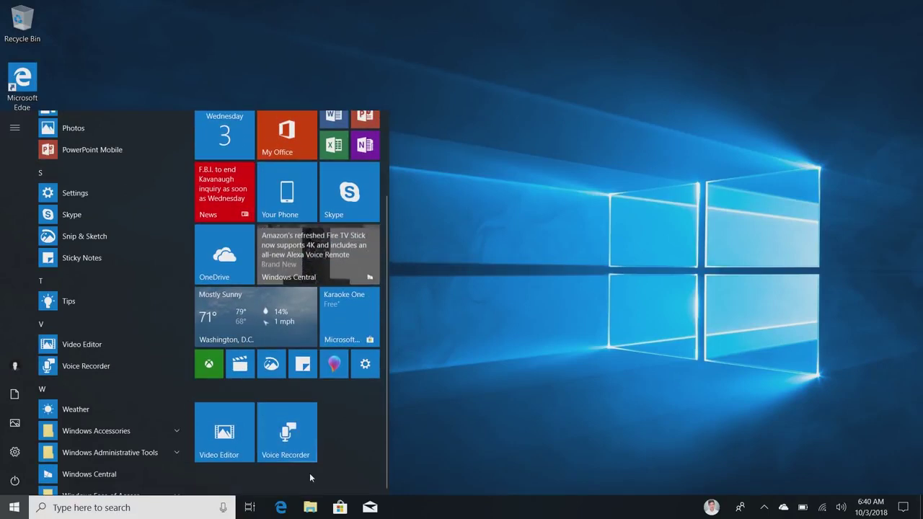
Step: Combine the Voice Recorder and Video Editor tiles into a tile folder named Editing and collapse it
{"action": "left_click_drag", "start_coordinate": [299, 449], "coordinate": [273, 370]}
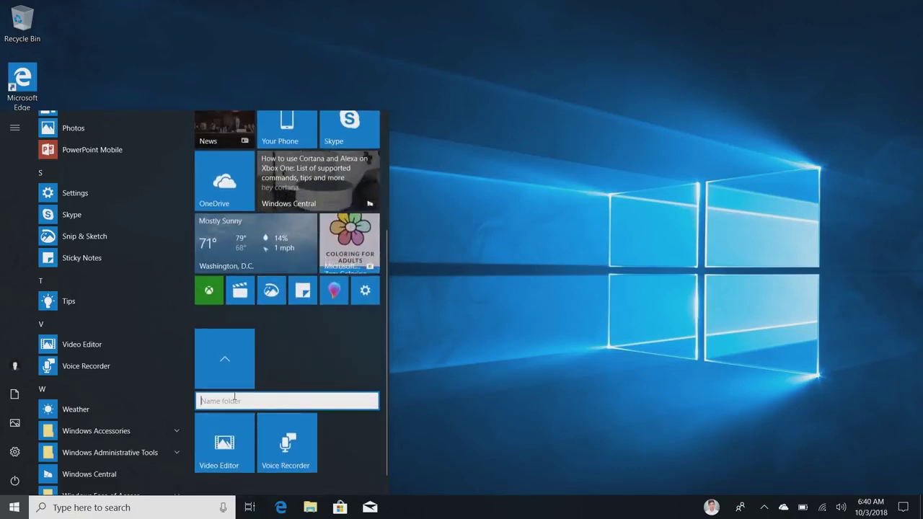
{"action": "left_click", "coordinate": [234, 401]}
{"action": "type", "text": "Editing"}
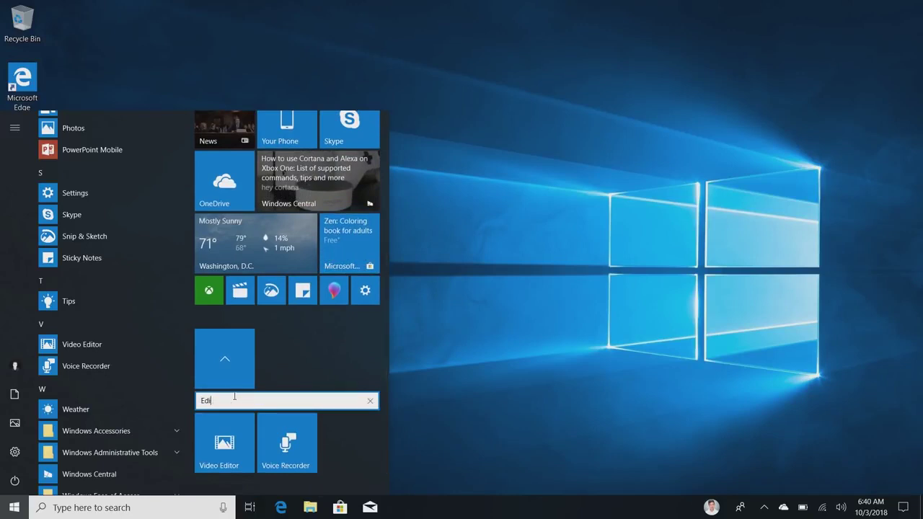
{"action": "key", "text": "Return"}
{"action": "left_click", "coordinate": [227, 366]}
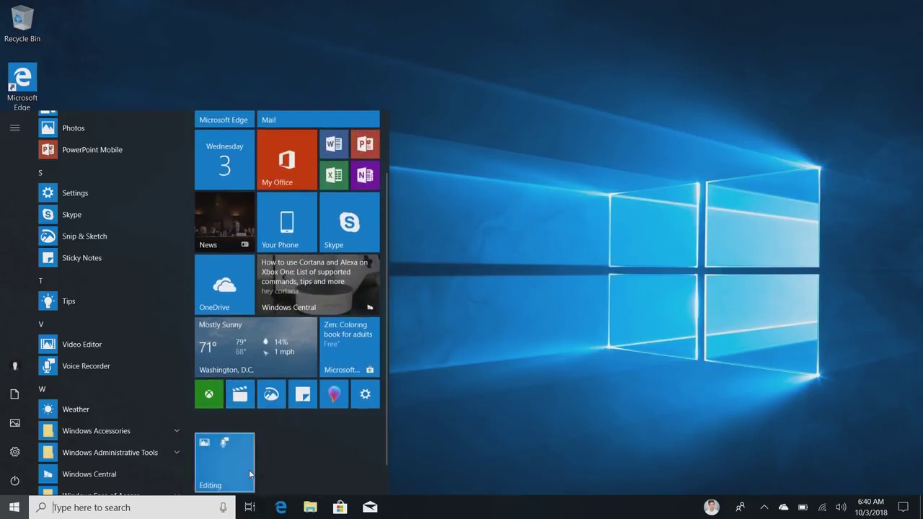
Step: Resize the Editing tile folder to Small
{"action": "scroll", "coordinate": [249, 469], "scroll_direction": "down", "scroll_amount": 1}
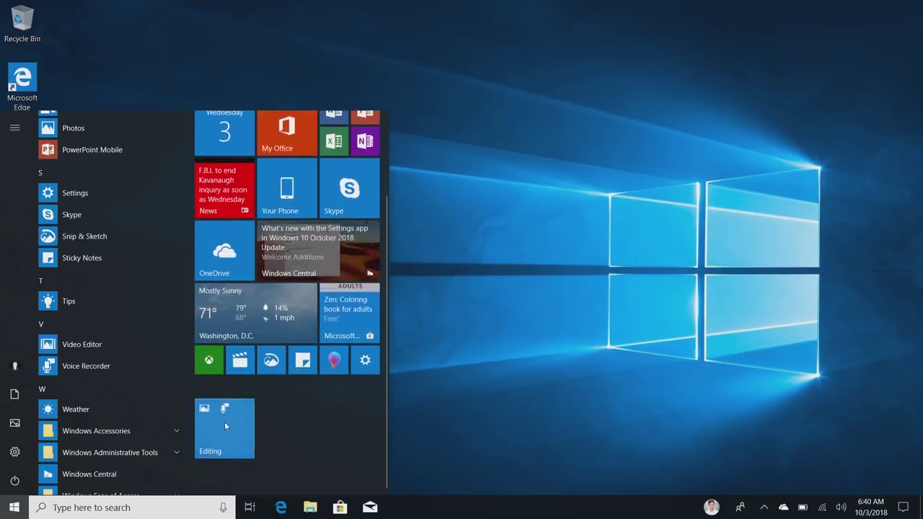
{"action": "right_click", "coordinate": [225, 426]}
{"action": "mouse_move", "coordinate": [346, 437]}
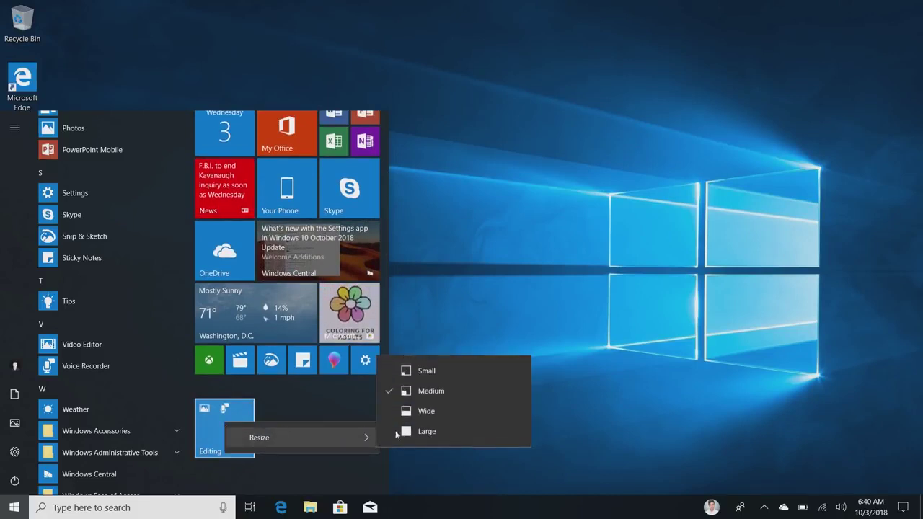
{"action": "left_click", "coordinate": [455, 375]}
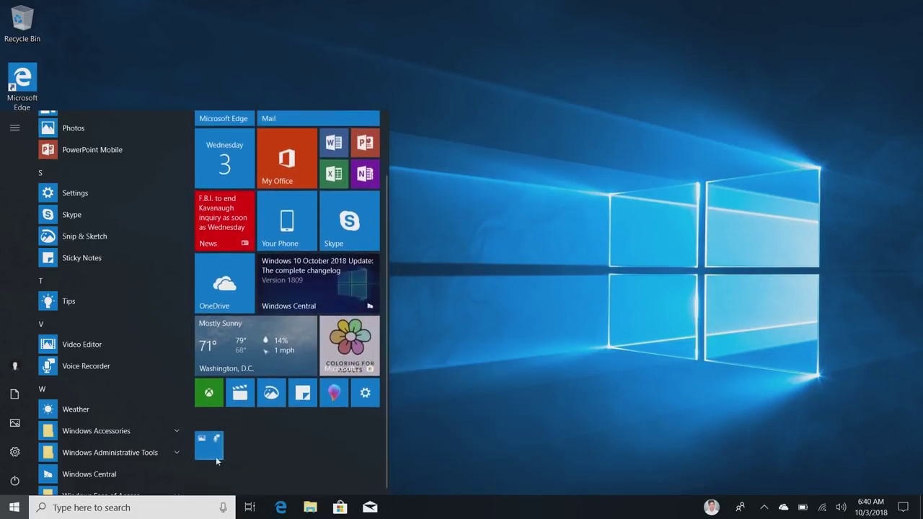
Step: Resize the Editing tile folder to Large and close Start
{"action": "right_click", "coordinate": [206, 453]}
{"action": "mouse_move", "coordinate": [238, 465]}
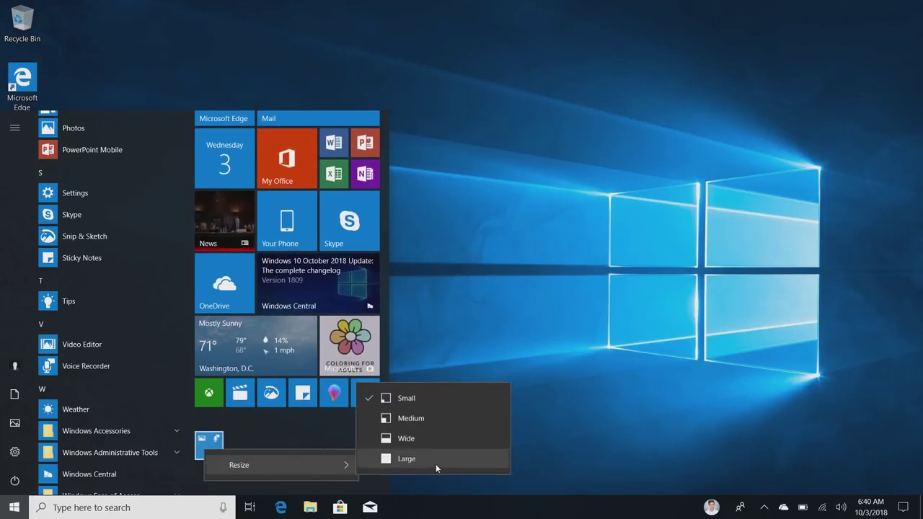
{"action": "left_click", "coordinate": [433, 465]}
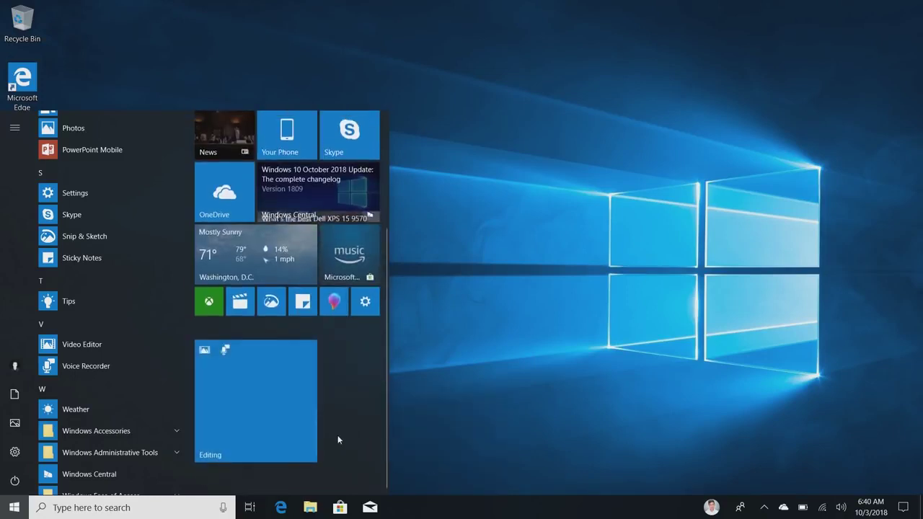
{"action": "scroll", "coordinate": [311, 414], "scroll_direction": "up", "scroll_amount": 3}
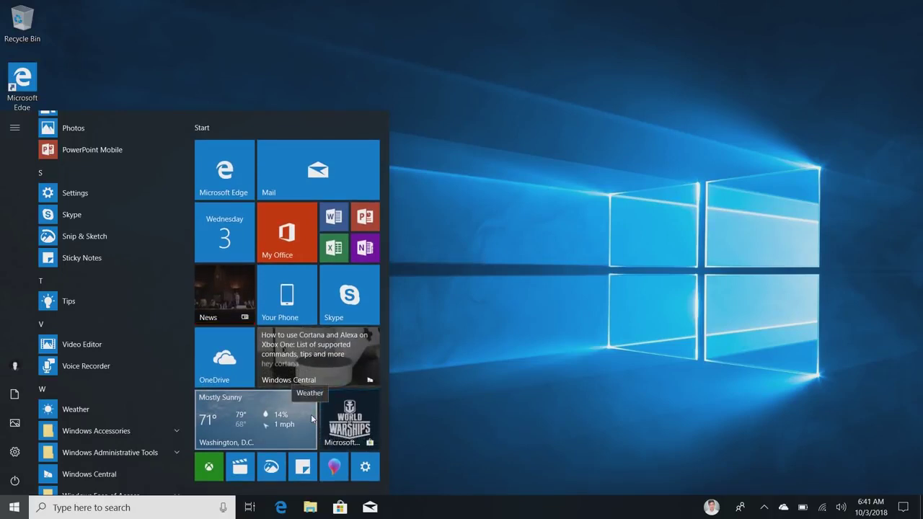
{"action": "key", "text": "Escape"}
Step: Take a rectangular screen snip around the Windows logo on the wallpaper, starting Screen snip from the expanded quick actions
{"action": "key", "text": "super+a"}
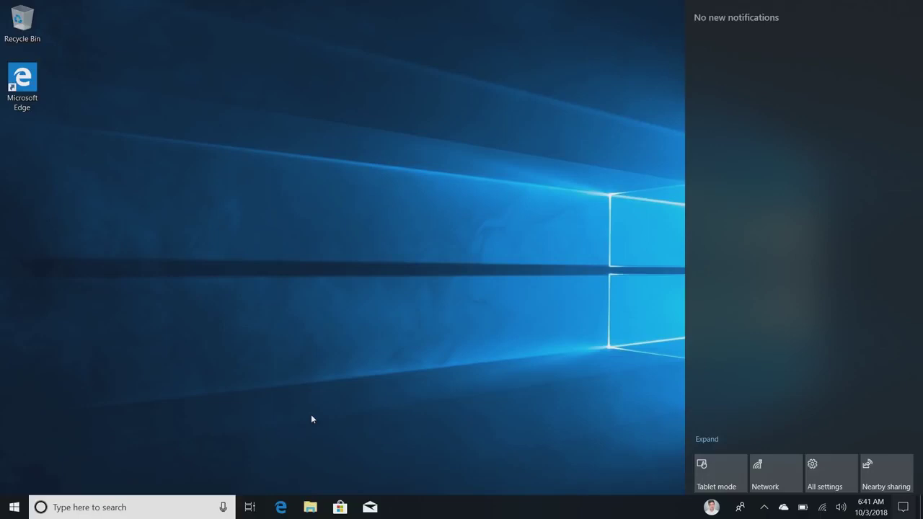
{"action": "left_click", "coordinate": [704, 441]}
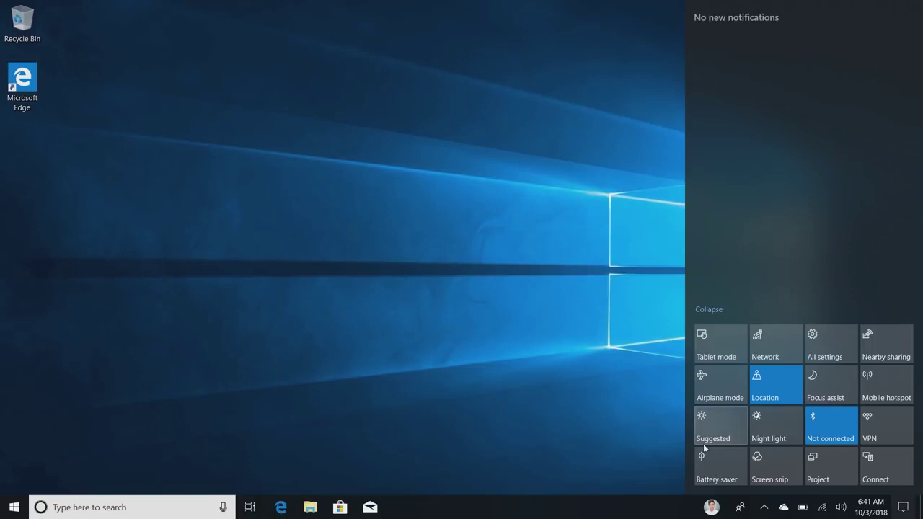
{"action": "left_click", "coordinate": [797, 475]}
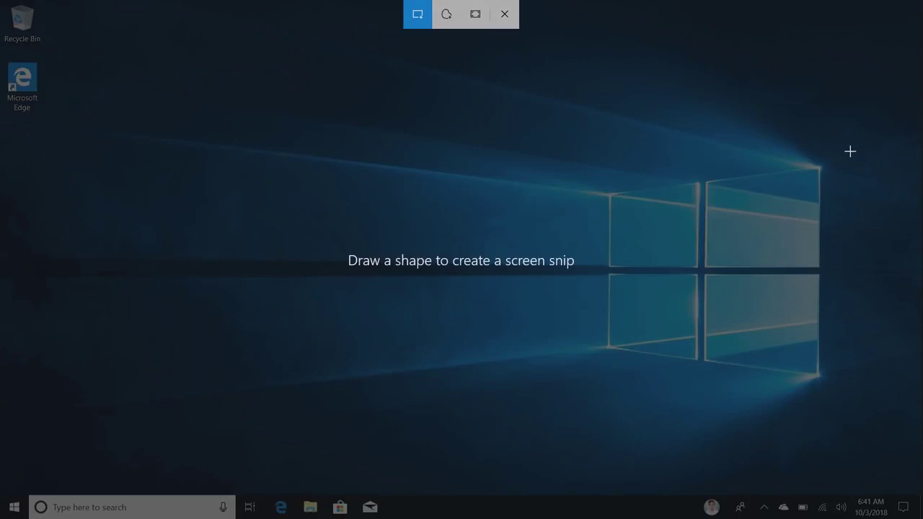
{"action": "left_click_drag", "start_coordinate": [832, 142], "coordinate": [597, 396]}
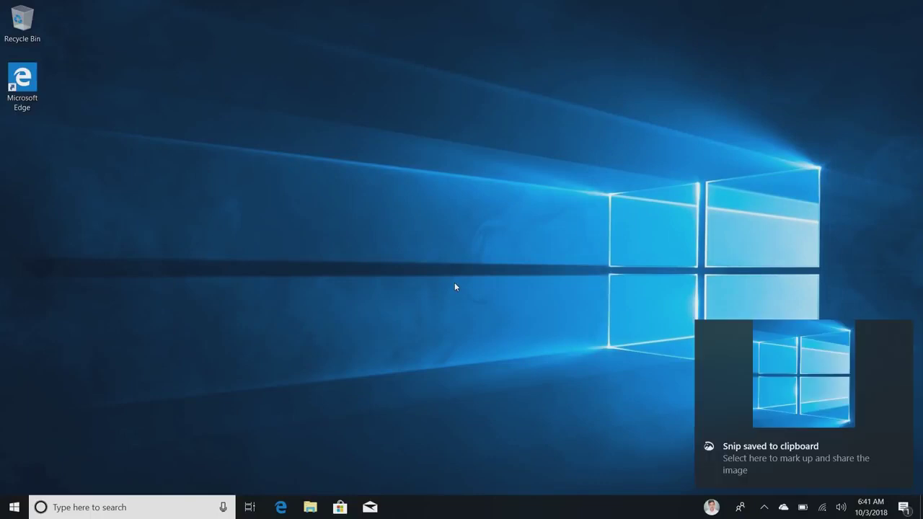
Step: Open the logo snip in Snip & Sketch, maximize the window and minimize it again
{"action": "left_click", "coordinate": [790, 415]}
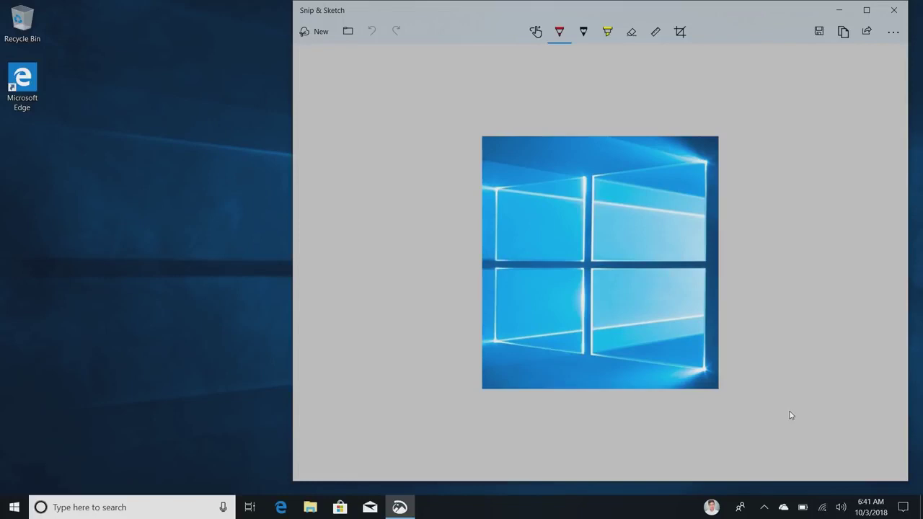
{"action": "left_click", "coordinate": [867, 11]}
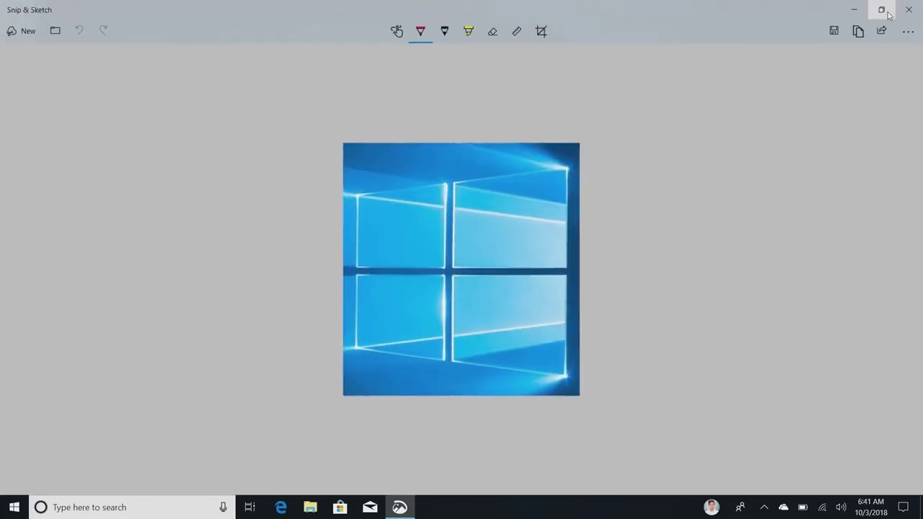
{"action": "left_click", "coordinate": [849, 9]}
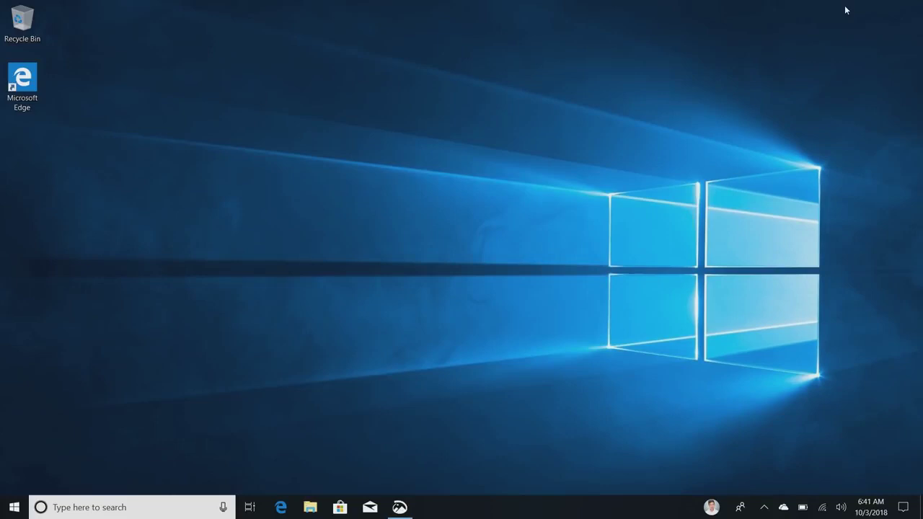
Step: Capture a full-screen snip of the desktop and open it in a maximized Snip & Sketch window
{"action": "key", "text": "super+shift+s"}
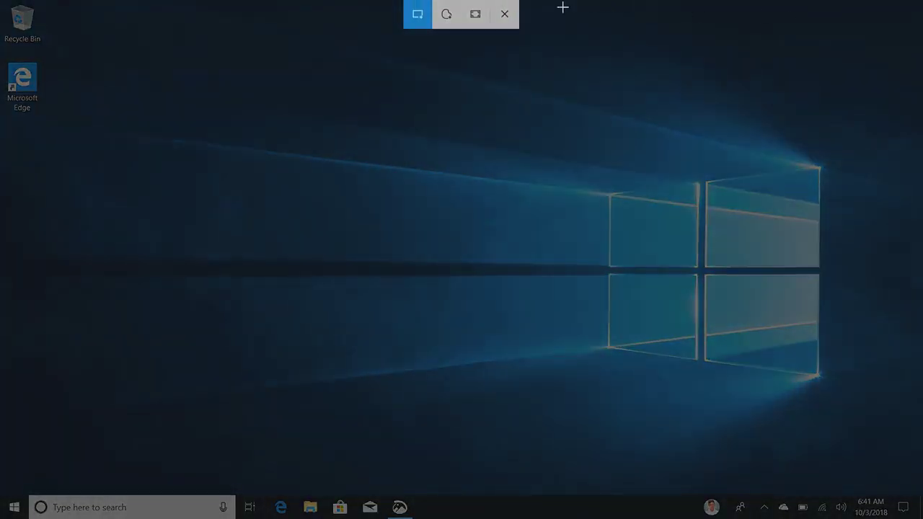
{"action": "left_click", "coordinate": [476, 14]}
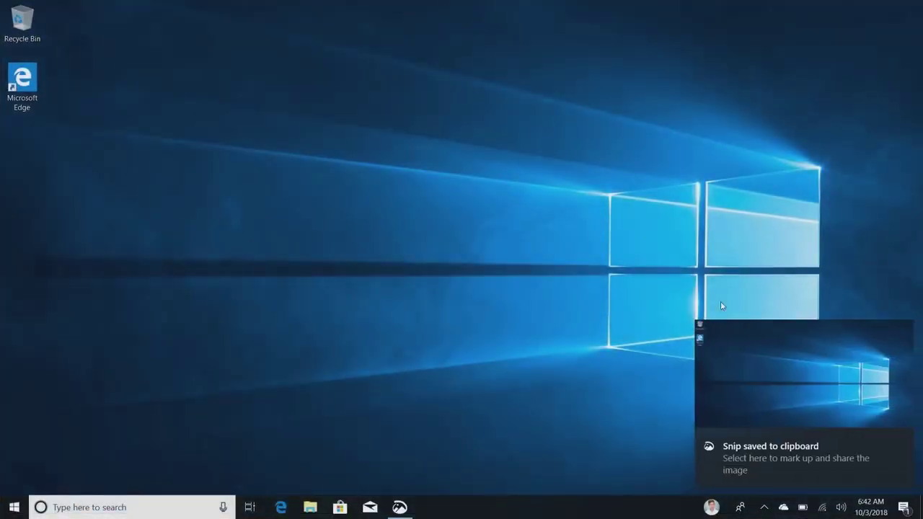
{"action": "left_click", "coordinate": [777, 384]}
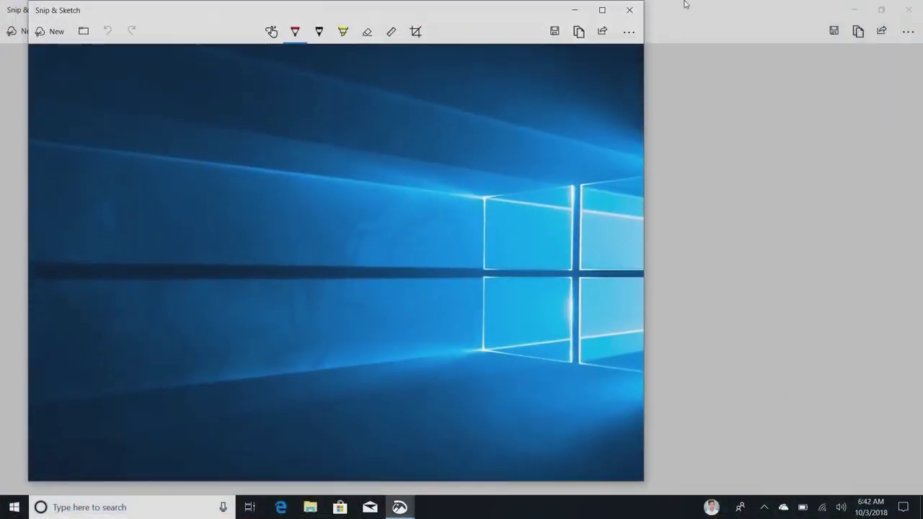
{"action": "left_click", "coordinate": [603, 10]}
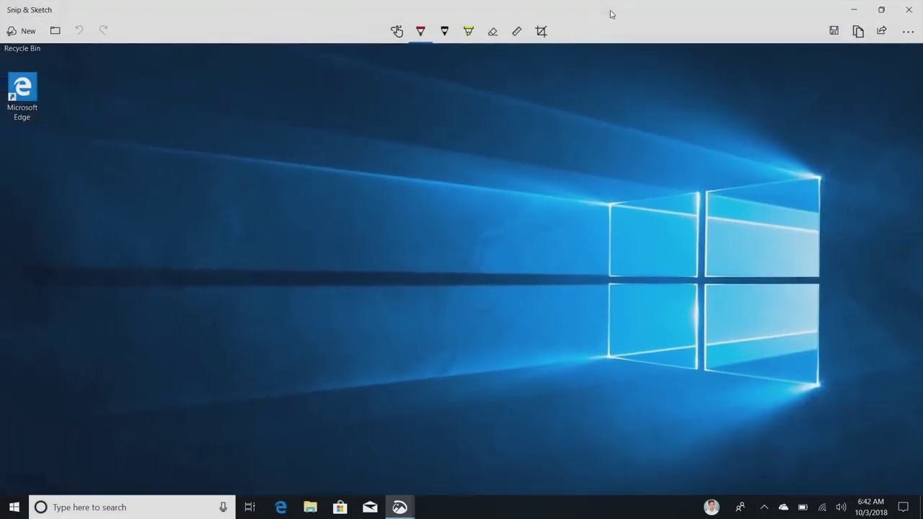
Step: Circle the Windows logo with the red pen, handwrite "Windows" beside it and underline the word
{"action": "mouse_move", "coordinate": [737, 181]}
{"action": "left_mouse_down"}
{"action": "mouse_move", "coordinate": [789, 264]}
{"action": "mouse_move", "coordinate": [701, 199]}
{"action": "left_mouse_up"}
{"action": "left_click_drag", "start_coordinate": [390, 184], "coordinate": [581, 166]}
{"action": "left_click_drag", "start_coordinate": [603, 122], "coordinate": [574, 186]}
{"action": "left_click_drag", "start_coordinate": [390, 291], "coordinate": [671, 177]}
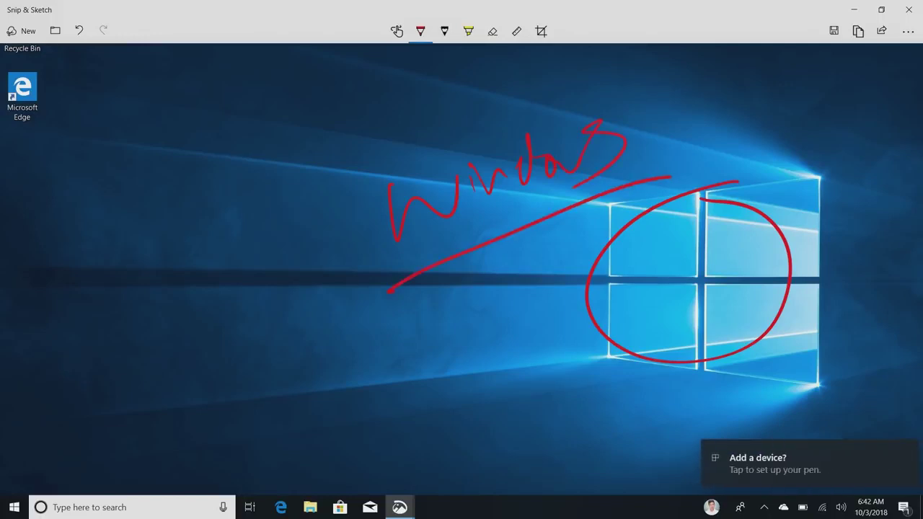
Step: Scribble in black pencil over the handwritten word and open the pencil's color and size options
{"action": "left_click", "coordinate": [445, 31]}
{"action": "left_click_drag", "start_coordinate": [360, 175], "coordinate": [395, 180]}
{"action": "left_click_drag", "start_coordinate": [395, 181], "coordinate": [519, 137]}
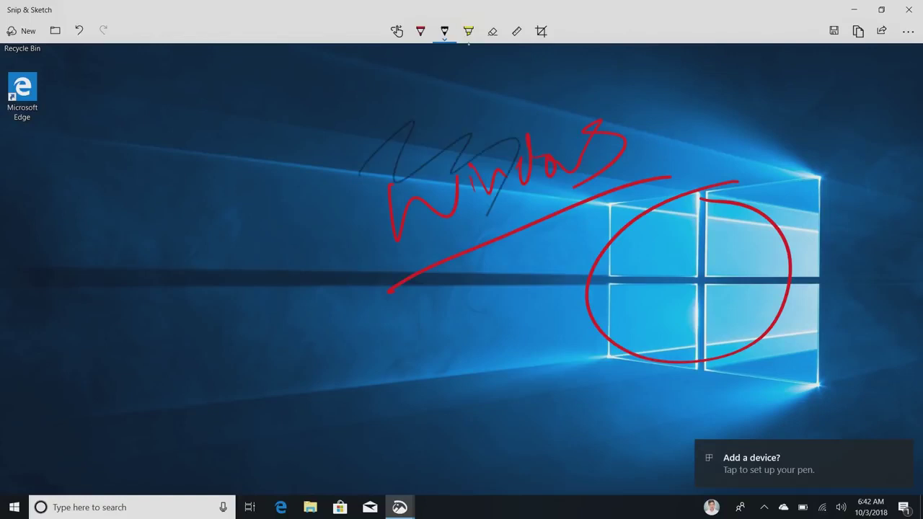
{"action": "left_click", "coordinate": [444, 31]}
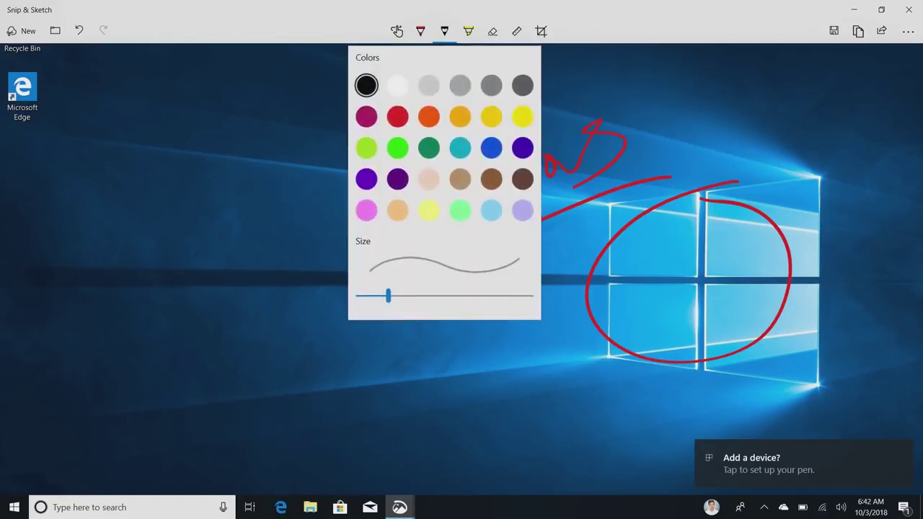
Step: Scribble a thick zigzag with the highlighter beside the circled Windows logo, below the underlined word
{"action": "left_click", "coordinate": [420, 31]}
{"action": "left_click", "coordinate": [468, 31]}
{"action": "left_click_drag", "start_coordinate": [470, 311], "coordinate": [588, 232]}
{"action": "left_click_drag", "start_coordinate": [515, 311], "coordinate": [626, 309]}
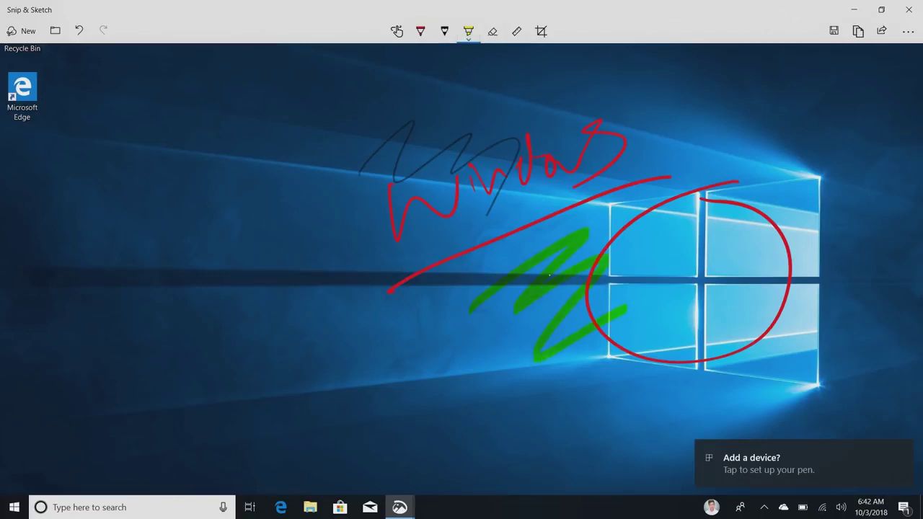
Step: Erase the handwritten word, its underline and the black pencil scribble, keeping the circle and highlighter zigzag
{"action": "left_click", "coordinate": [492, 31]}
{"action": "mouse_move", "coordinate": [495, 181]}
{"action": "left_mouse_down"}
{"action": "mouse_move", "coordinate": [469, 222]}
{"action": "mouse_move", "coordinate": [555, 172]}
{"action": "left_mouse_up"}
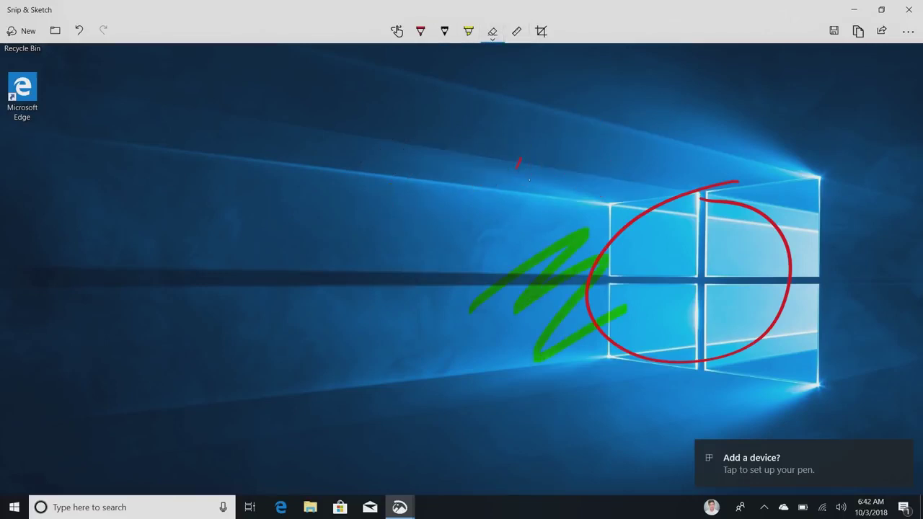
Step: Draw a straight red line along the ruler rotated to 28°, and open the crop mode and cancel it
{"action": "left_click", "coordinate": [517, 31]}
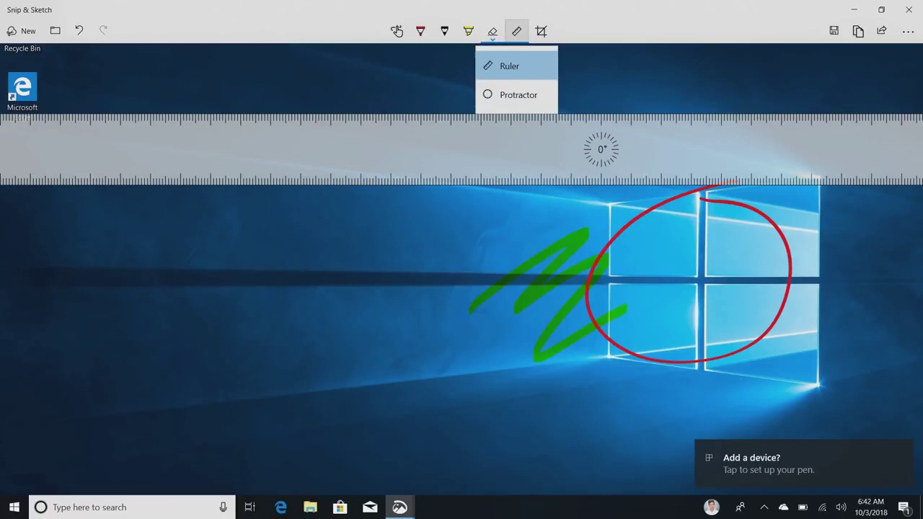
{"action": "scroll", "coordinate": [462, 289], "scroll_direction": "up", "scroll_amount": 1}
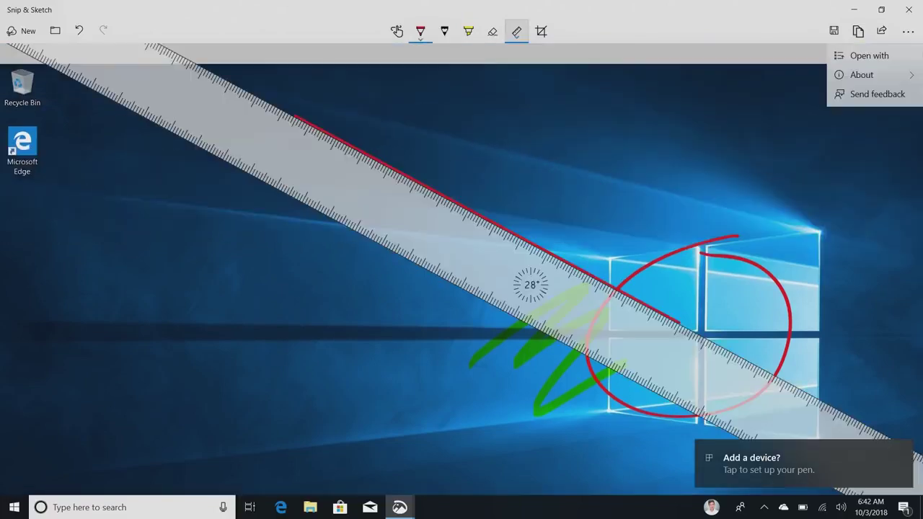
{"action": "left_click", "coordinate": [541, 31]}
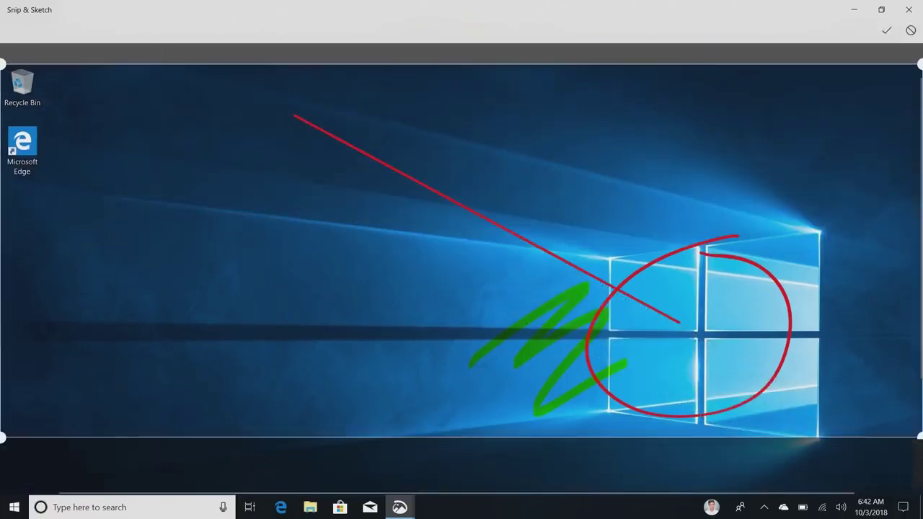
{"action": "left_click", "coordinate": [911, 30]}
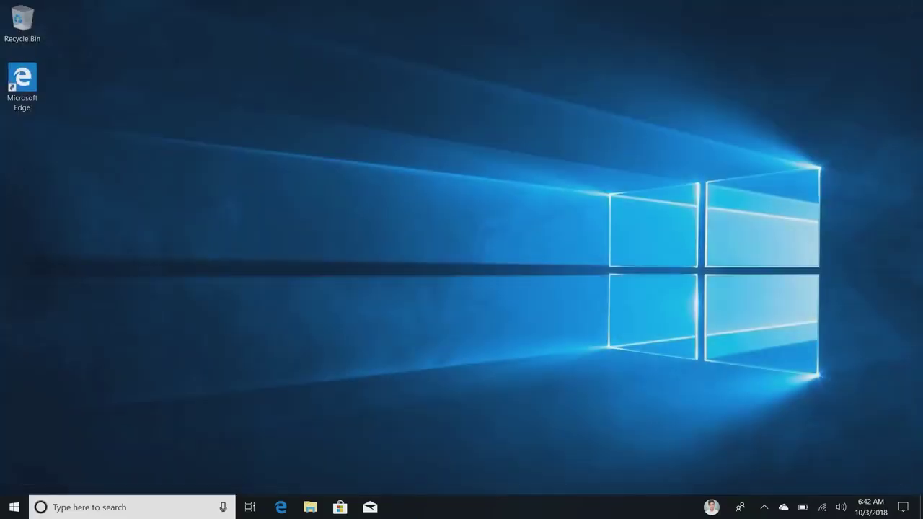
Step: Search for "snipp" to launch the Snipping Tool, and close its window
{"action": "key", "text": "super"}
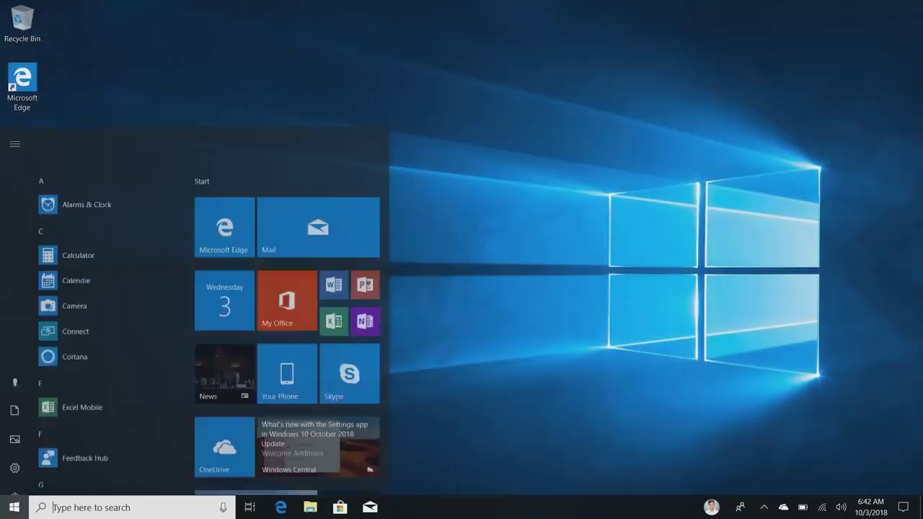
{"action": "type", "text": "snipp"}
{"action": "key", "text": "Return"}
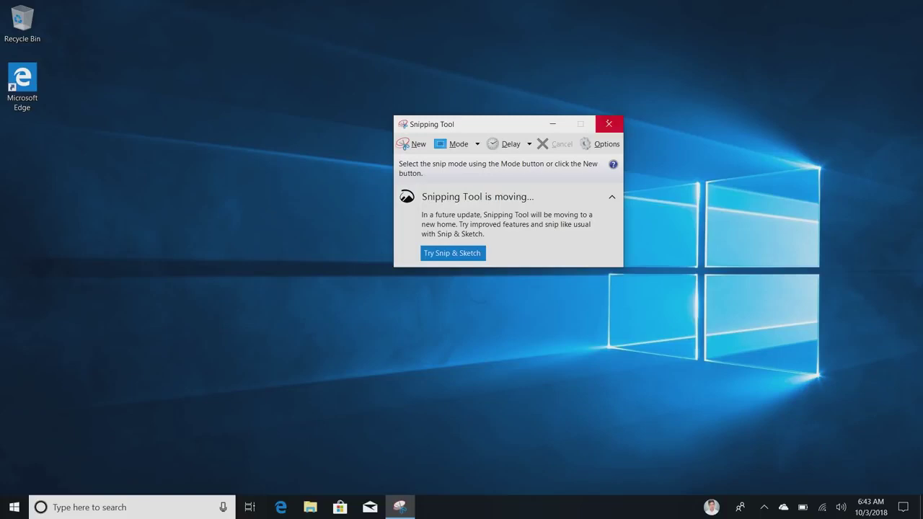
{"action": "left_click", "coordinate": [609, 124]}
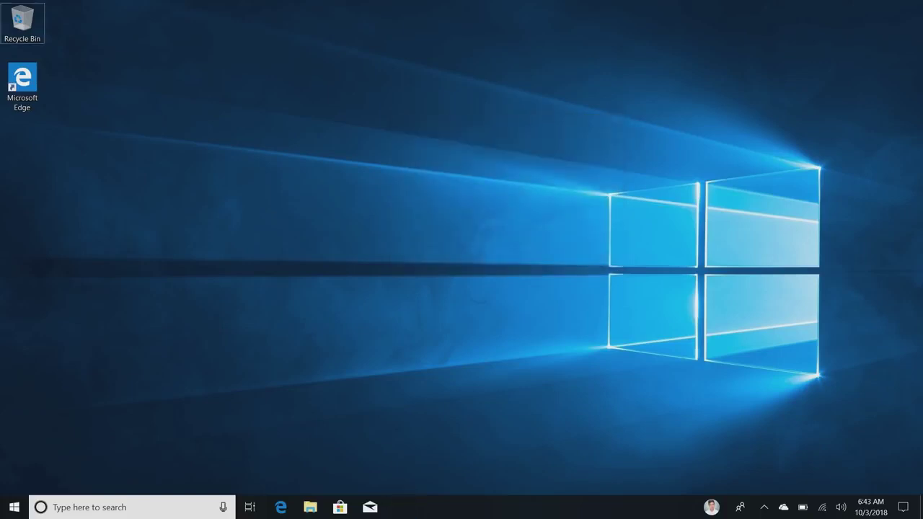
Step: Open Windows Settings and minimize it, and open a File Explorer window on the desktop
{"action": "key", "text": "super"}
{"action": "key", "text": "super"}
{"action": "left_click", "coordinate": [15, 507]}
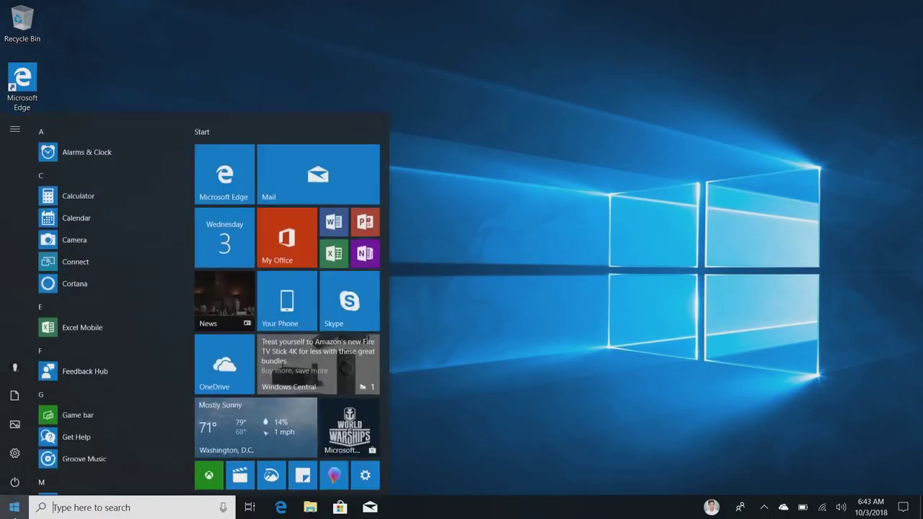
{"action": "left_click", "coordinate": [15, 452]}
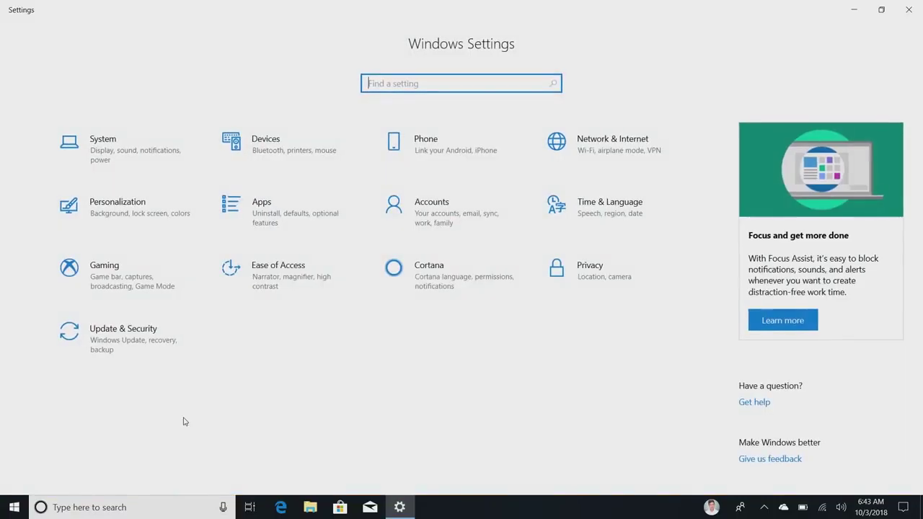
{"action": "left_click", "coordinate": [855, 10]}
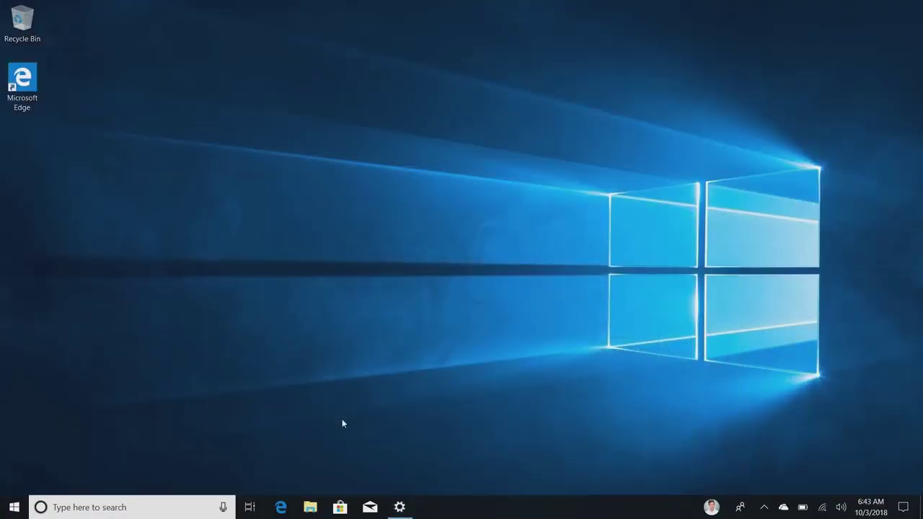
{"action": "left_click", "coordinate": [310, 507]}
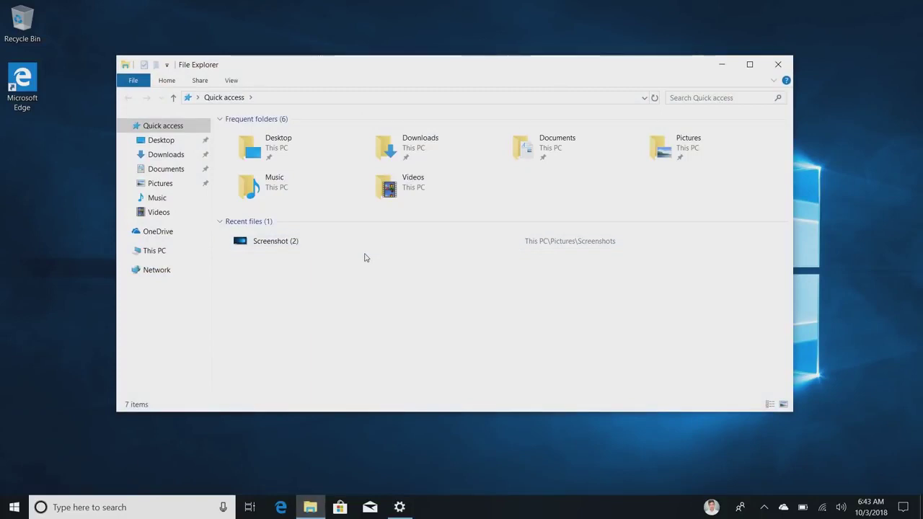
Step: Set the default app mode to Dark in the Colors page of the Personalization settings
{"action": "left_click", "coordinate": [400, 507]}
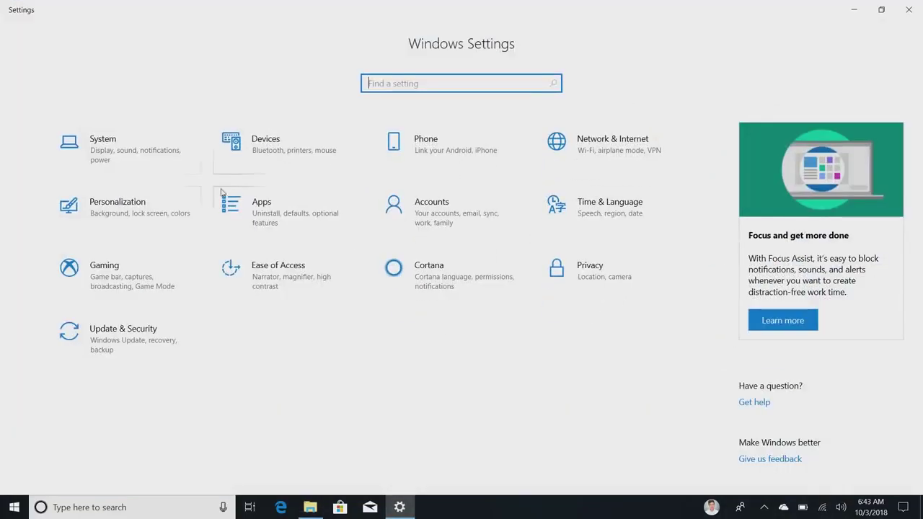
{"action": "left_click", "coordinate": [173, 210]}
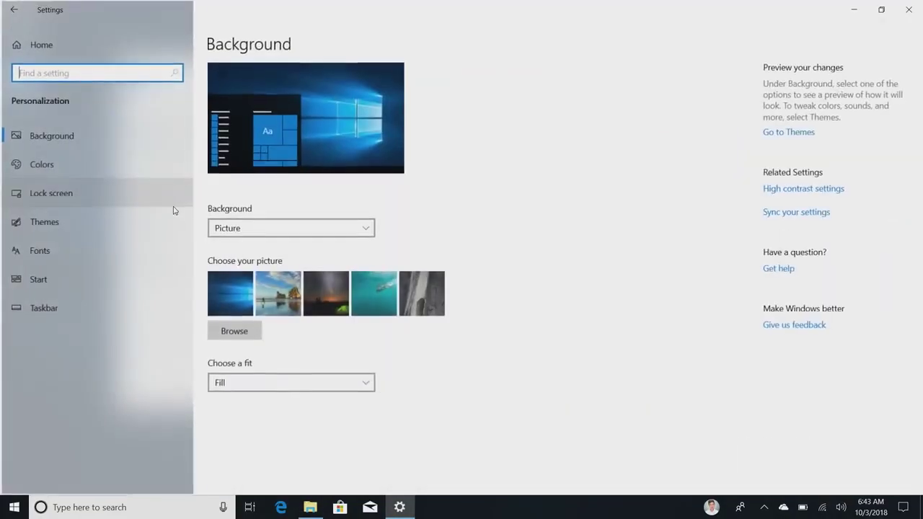
{"action": "right_click", "coordinate": [312, 507]}
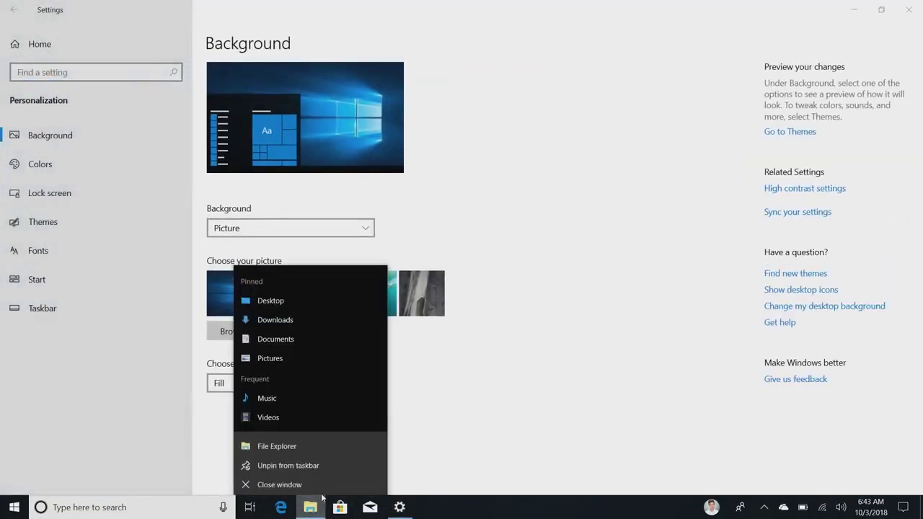
{"action": "left_click", "coordinate": [314, 475]}
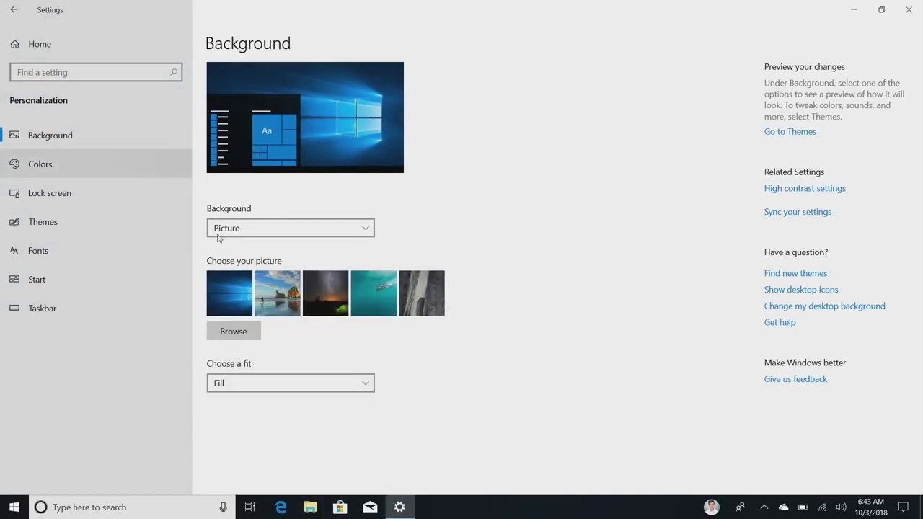
{"action": "left_click", "coordinate": [57, 163]}
{"action": "scroll", "coordinate": [384, 369], "scroll_direction": "down", "scroll_amount": 5}
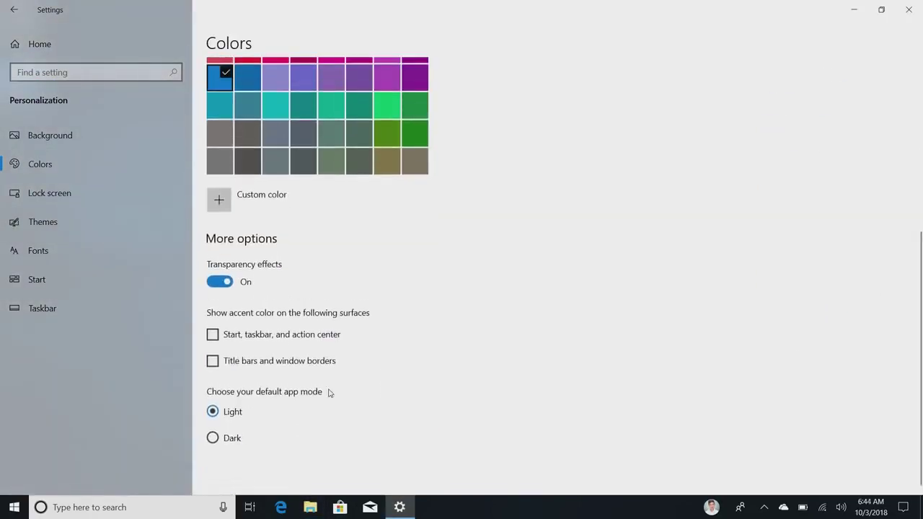
{"action": "left_click", "coordinate": [213, 438]}
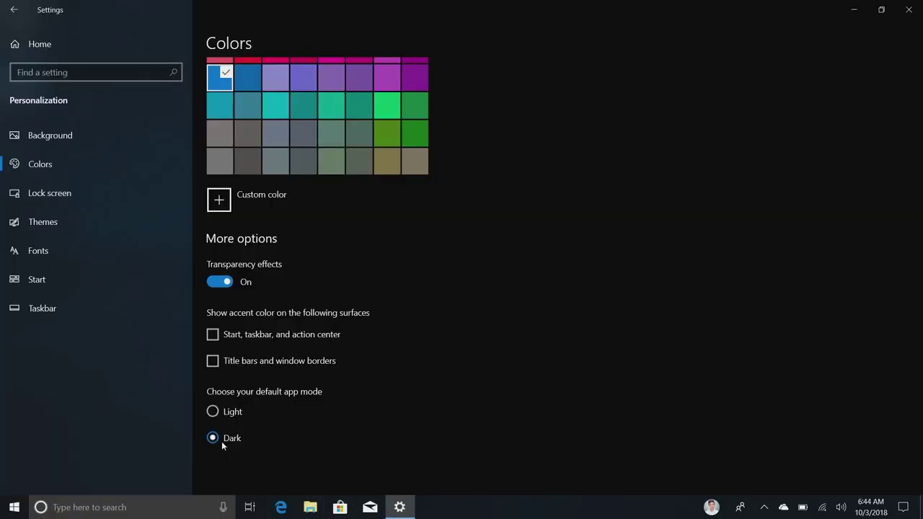
Step: Minimize Settings, bring up File Explorer, and expand and collapse its ribbon to view the dark theme
{"action": "left_click", "coordinate": [854, 9]}
{"action": "left_click", "coordinate": [310, 508]}
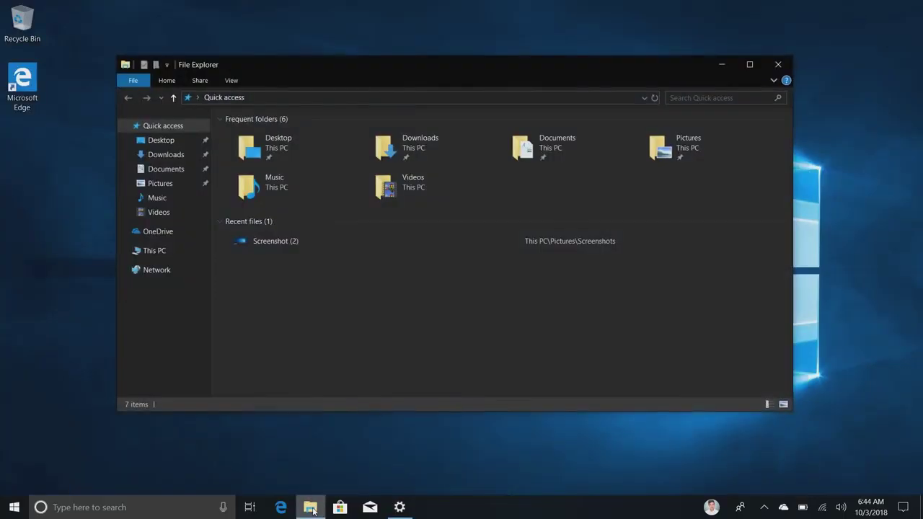
{"action": "left_click_drag", "start_coordinate": [534, 69], "coordinate": [544, 77]}
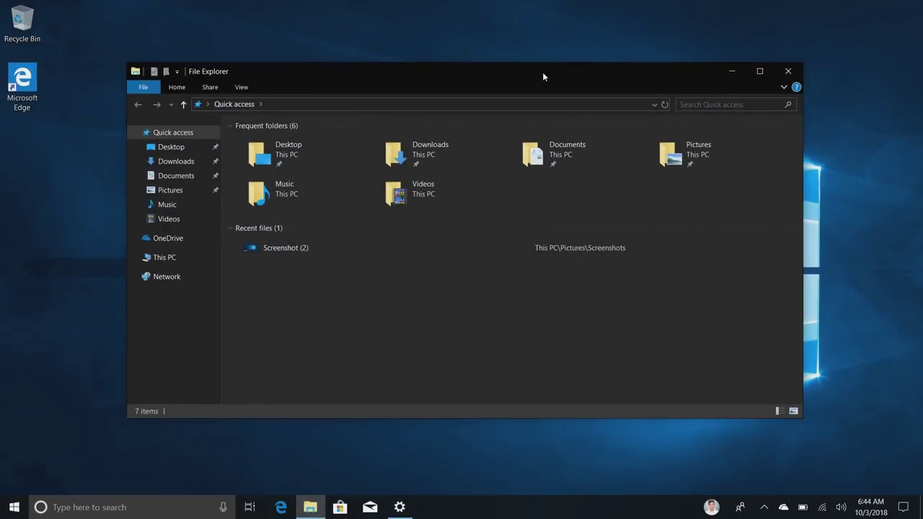
{"action": "left_click", "coordinate": [784, 86]}
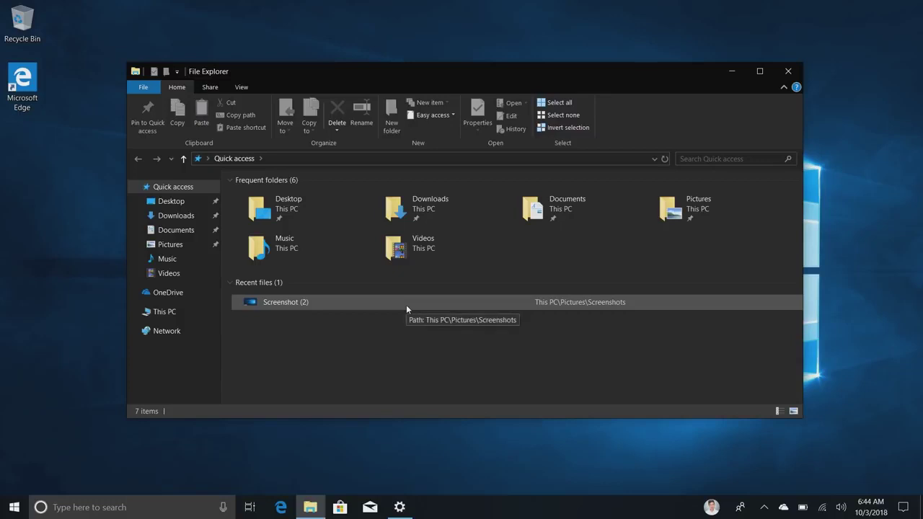
{"action": "left_click", "coordinate": [782, 87]}
Step: Go to This PC in File Explorer and show the context menu of Local Disk (C:)
{"action": "left_click", "coordinate": [191, 256]}
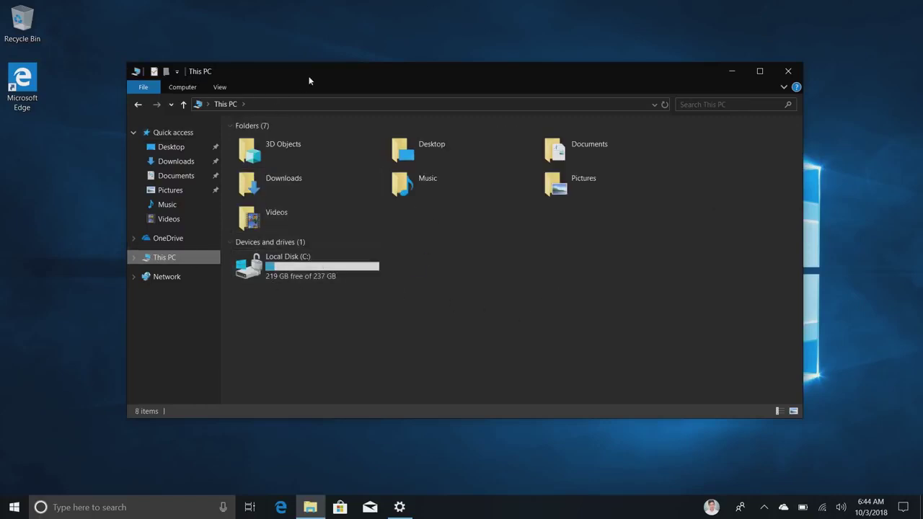
{"action": "left_click_drag", "start_coordinate": [315, 72], "coordinate": [339, 65]}
{"action": "right_click", "coordinate": [333, 266]}
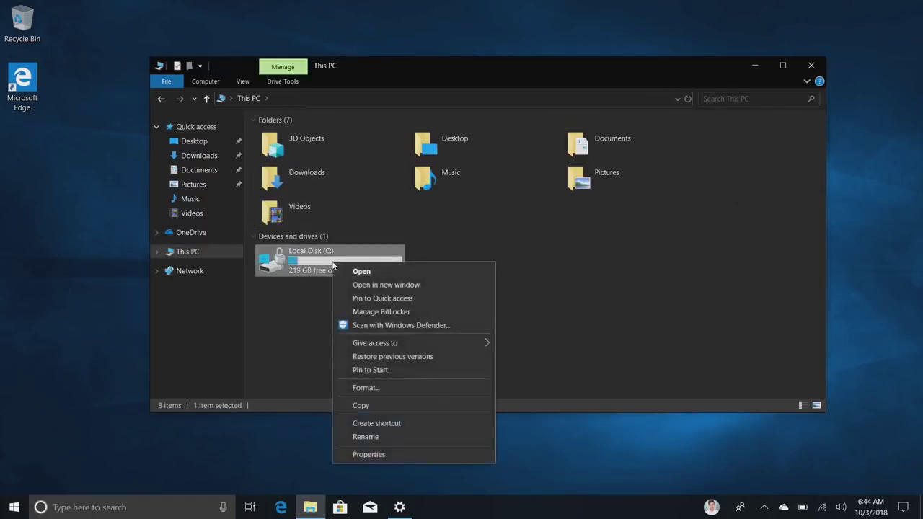
Step: Close File Explorer and examine the desktop's context menu, including its View options
{"action": "right_click", "coordinate": [41, 247]}
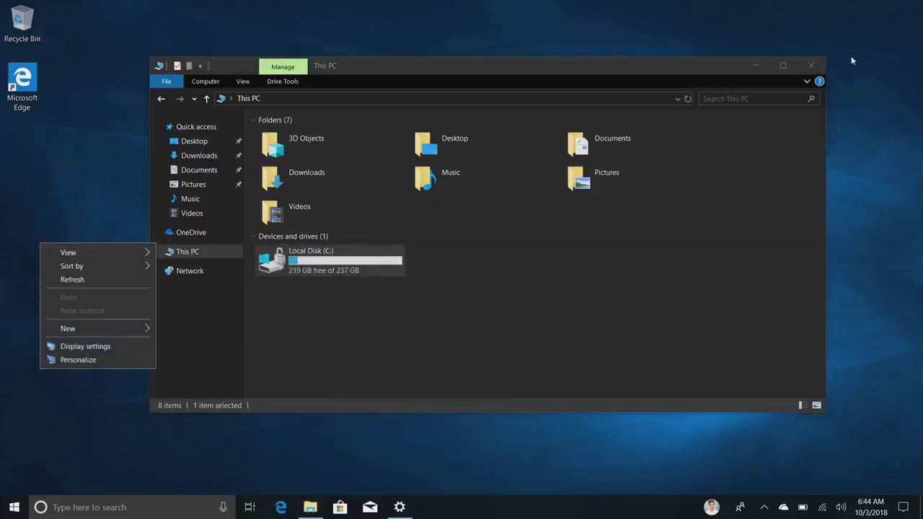
{"action": "left_click", "coordinate": [811, 66]}
{"action": "right_click", "coordinate": [451, 155]}
{"action": "mouse_move", "coordinate": [476, 167]}
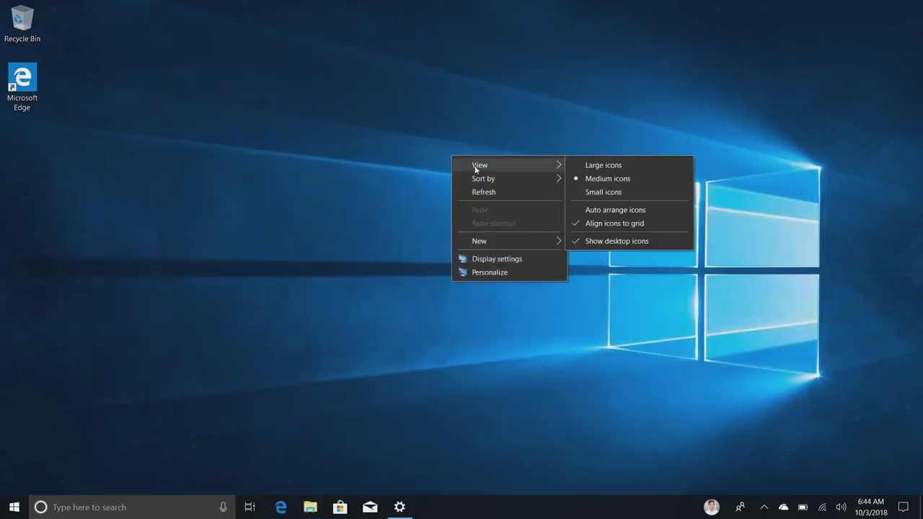
{"action": "left_click", "coordinate": [358, 287]}
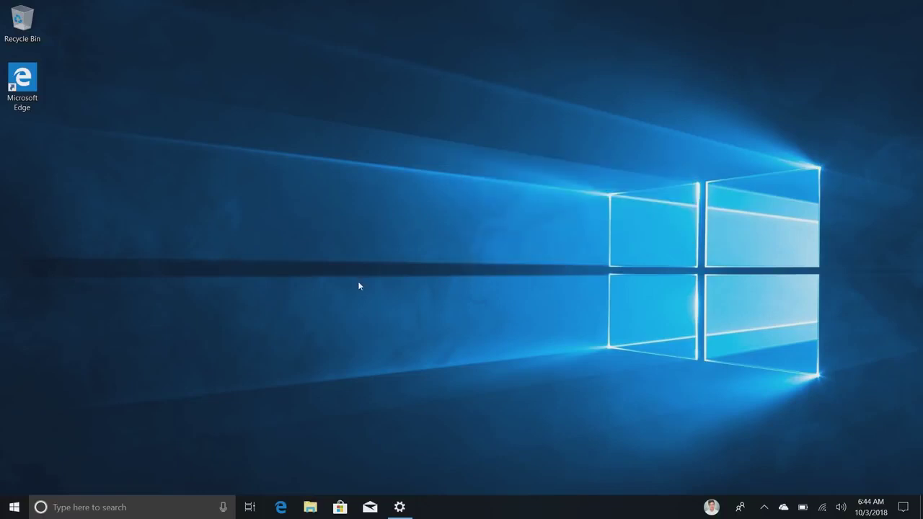
Step: Return to the Colors settings and choose the darker blue accent color beside the checked blue swatch
{"action": "left_click", "coordinate": [406, 508]}
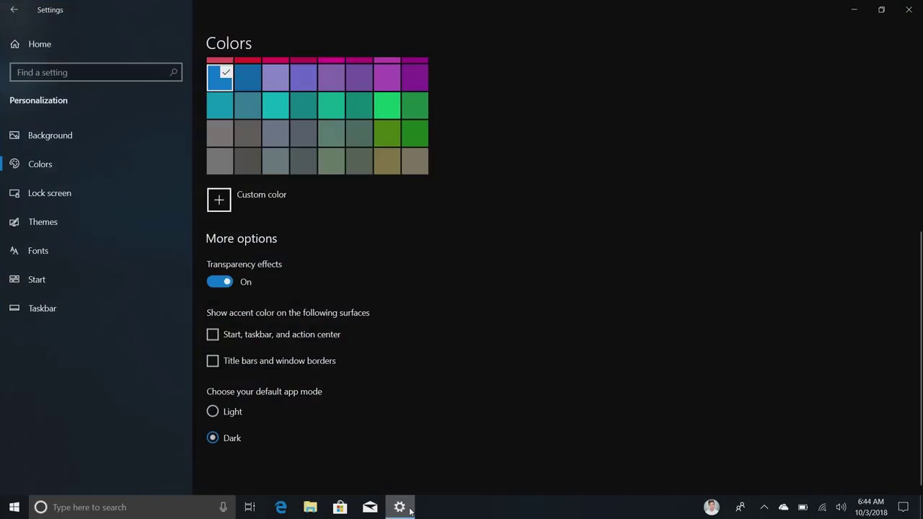
{"action": "scroll", "coordinate": [366, 198], "scroll_direction": "up", "scroll_amount": 1}
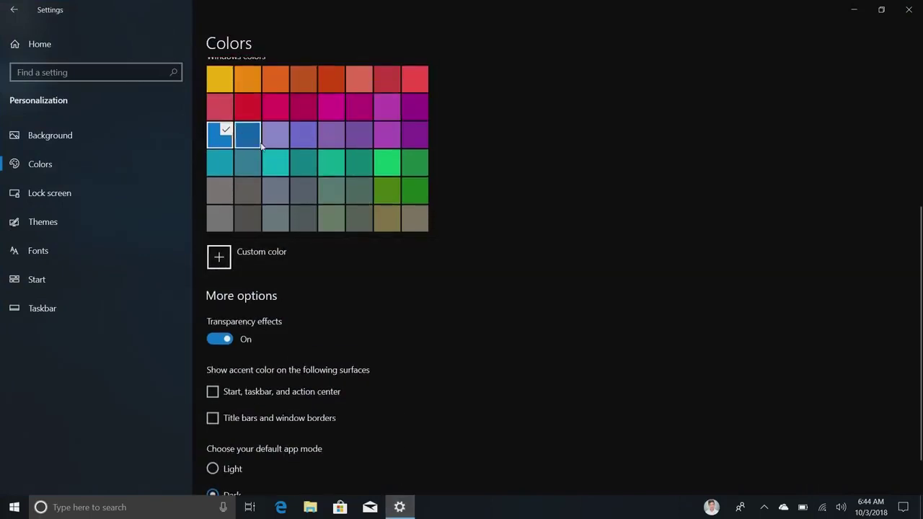
{"action": "left_click", "coordinate": [248, 139]}
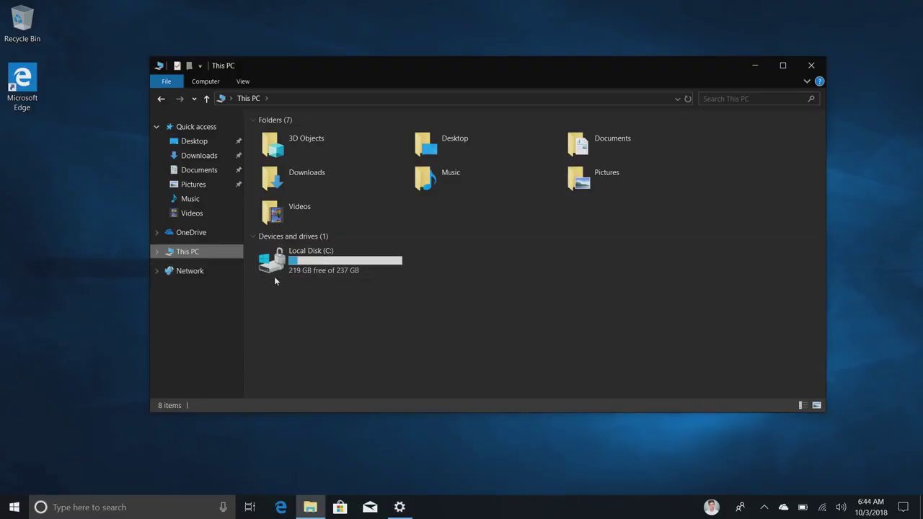
Step: Inspect the properties of Local Disk (C:) from This PC, and close the dialog and File Explorer
{"action": "right_click", "coordinate": [328, 260]}
{"action": "left_click", "coordinate": [389, 448]}
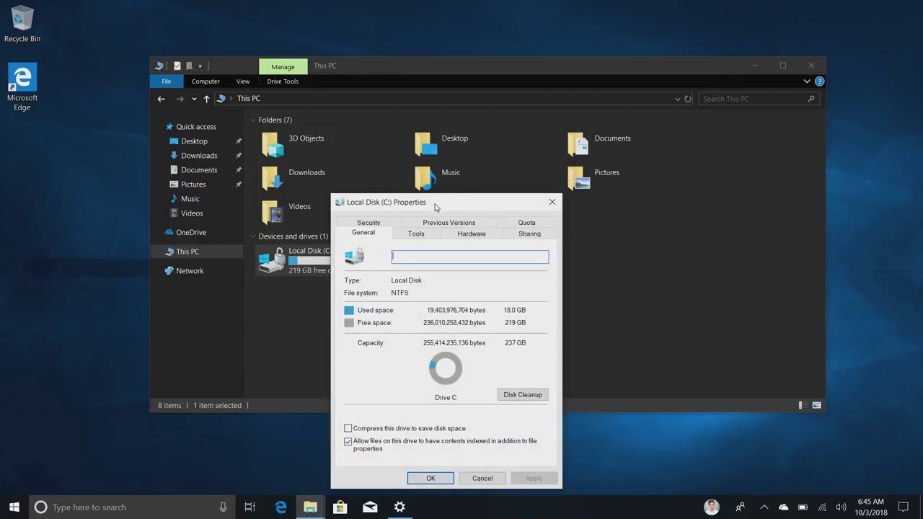
{"action": "left_click_drag", "start_coordinate": [435, 207], "coordinate": [369, 115]}
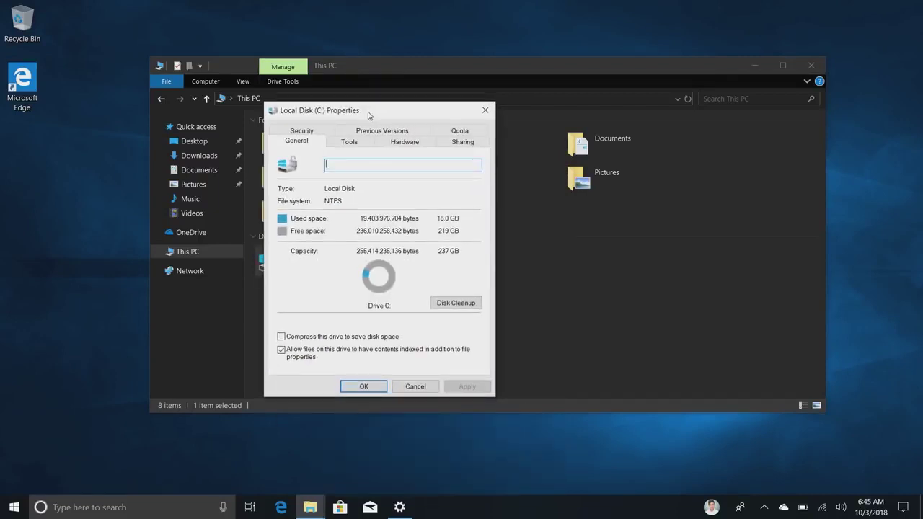
{"action": "left_click", "coordinate": [484, 110]}
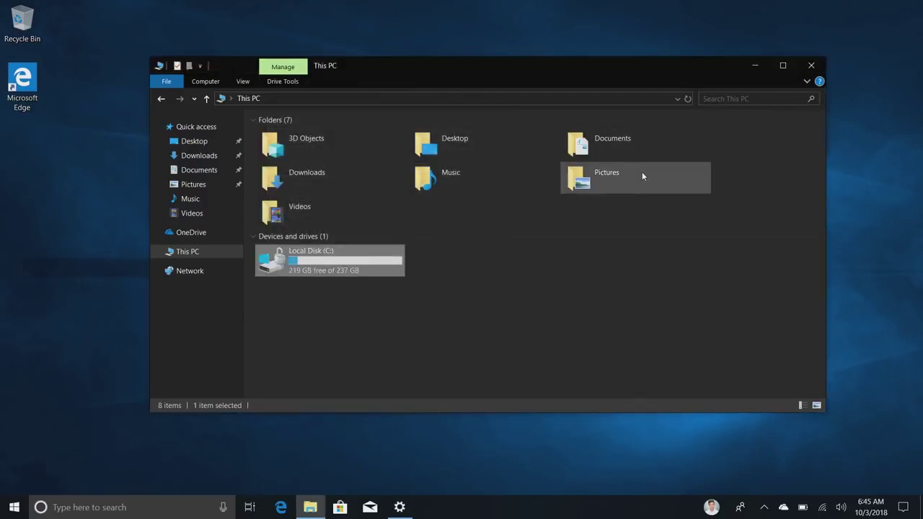
{"action": "left_click", "coordinate": [811, 66]}
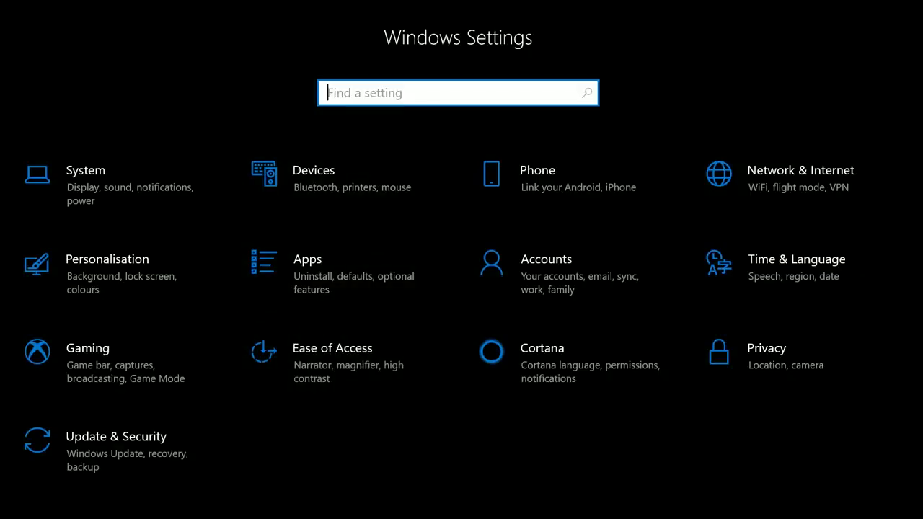
Step: Enter "test" in the Settings search box, copy it through the text context menu, and clear the box
{"action": "type", "text": "test"}
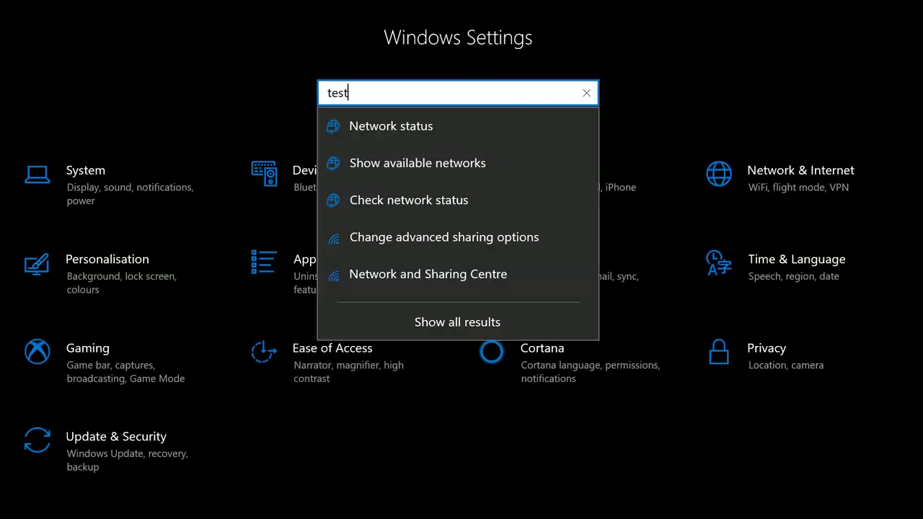
{"action": "key", "text": "ctrl+a"}
{"action": "right_click", "coordinate": [336, 95]}
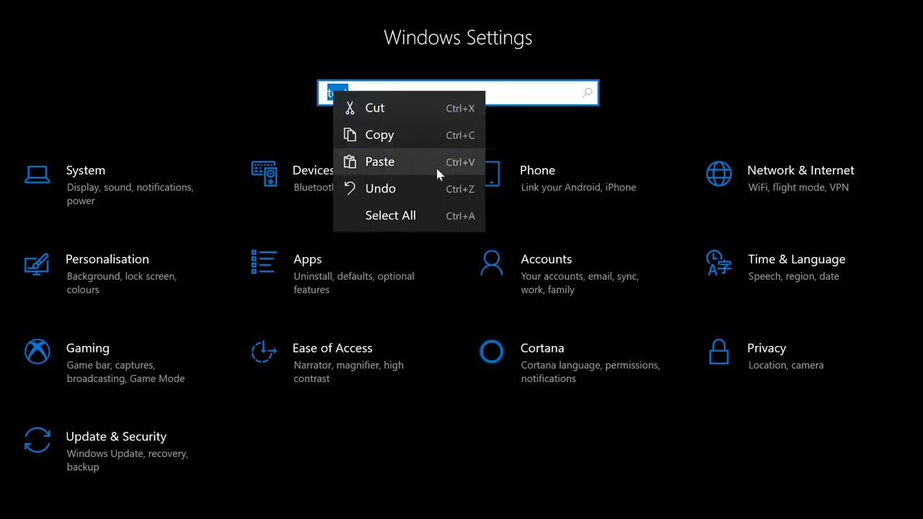
{"action": "left_click", "coordinate": [383, 136]}
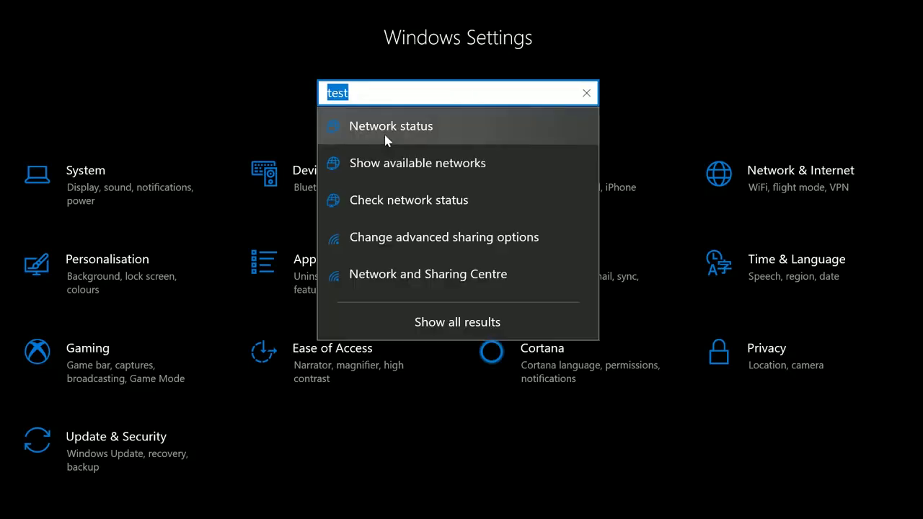
{"action": "key", "text": "BackSpace"}
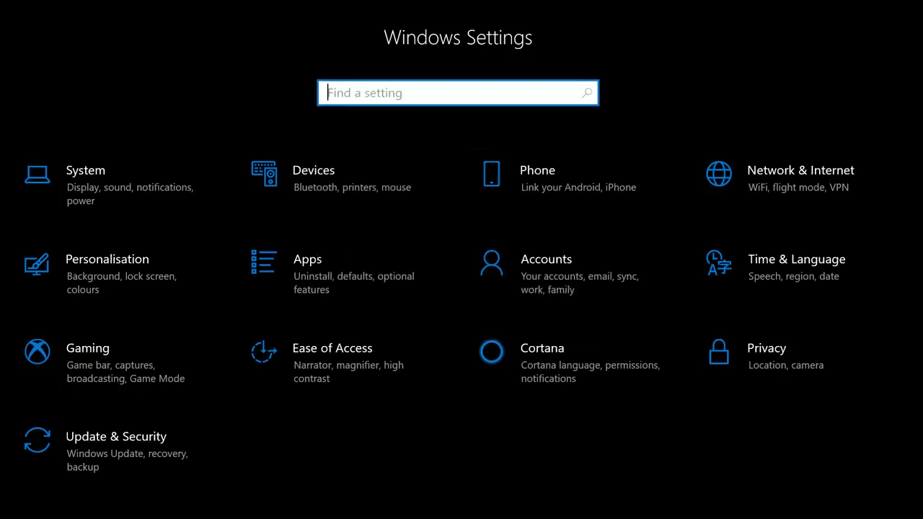
Step: Switch to the Skype chat and view the message box's context menu with its formatting options, and dismiss it
{"action": "left_click", "coordinate": [180, 517]}
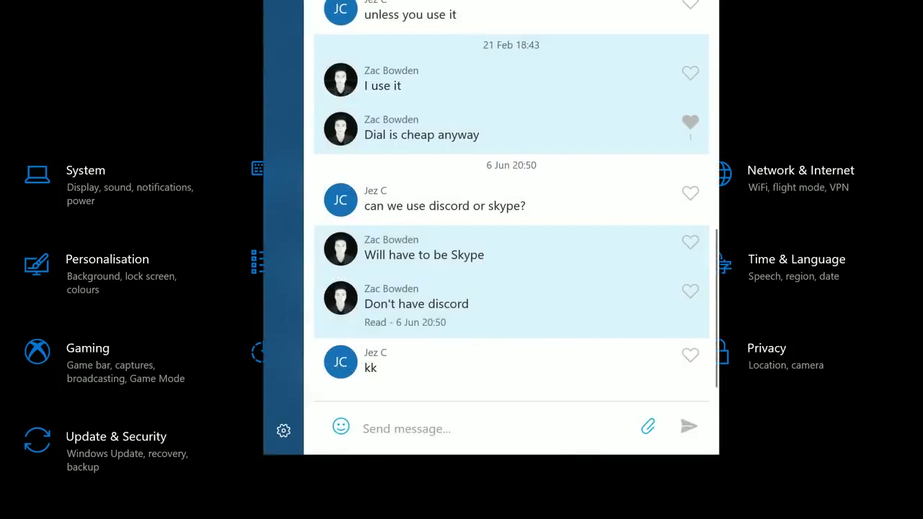
{"action": "left_click_drag", "start_coordinate": [514, 459], "coordinate": [513, 307]}
{"action": "right_click", "coordinate": [431, 294]}
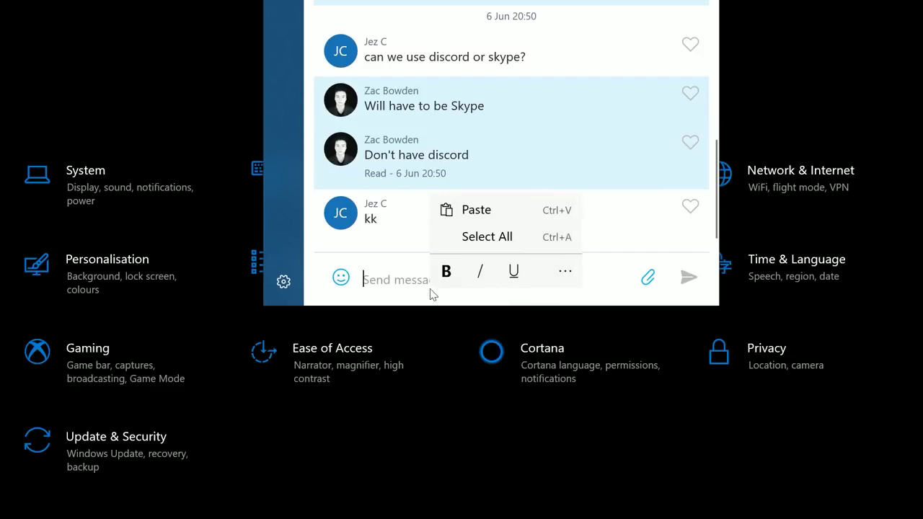
{"action": "left_click", "coordinate": [600, 271]}
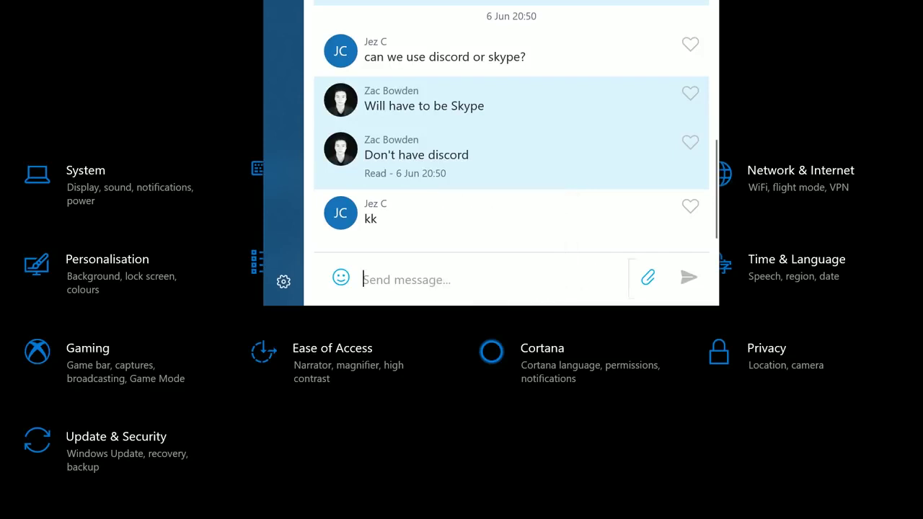
Step: Bring up the text context menu on the empty Skype message box again and dismiss it
{"action": "right_click", "coordinate": [437, 282]}
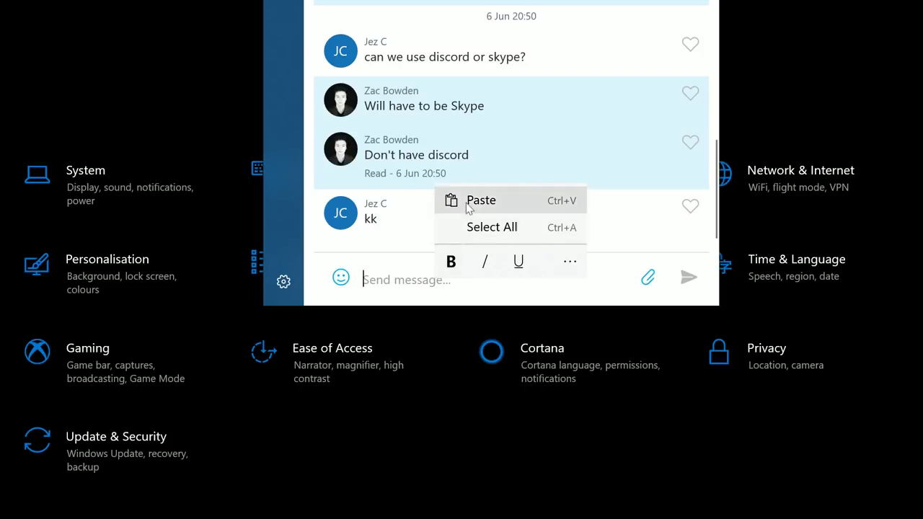
{"action": "right_click", "coordinate": [501, 281]}
{"action": "left_click", "coordinate": [466, 290]}
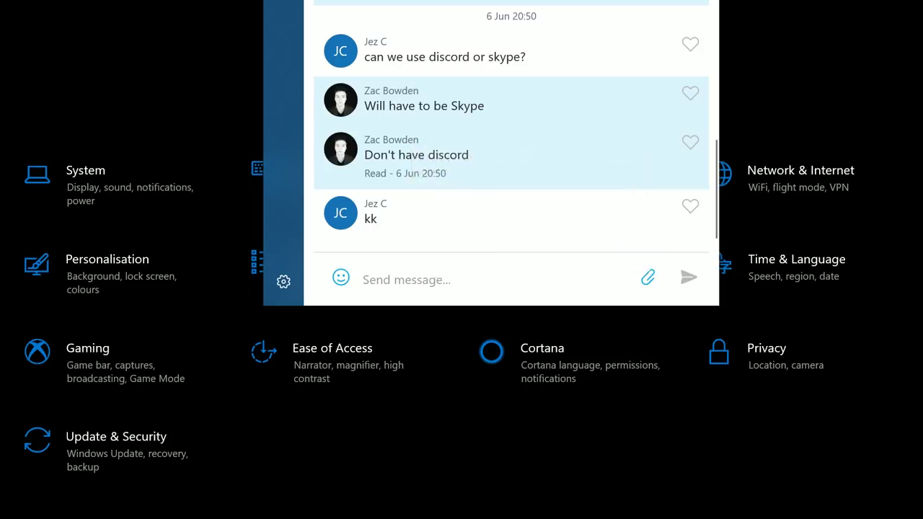
Step: Enter "Testing" in the Skype message box, format it bold, underlined and italic through the context menu, and delete it
{"action": "type", "text": "Testing"}
{"action": "key", "text": "ctrl+a"}
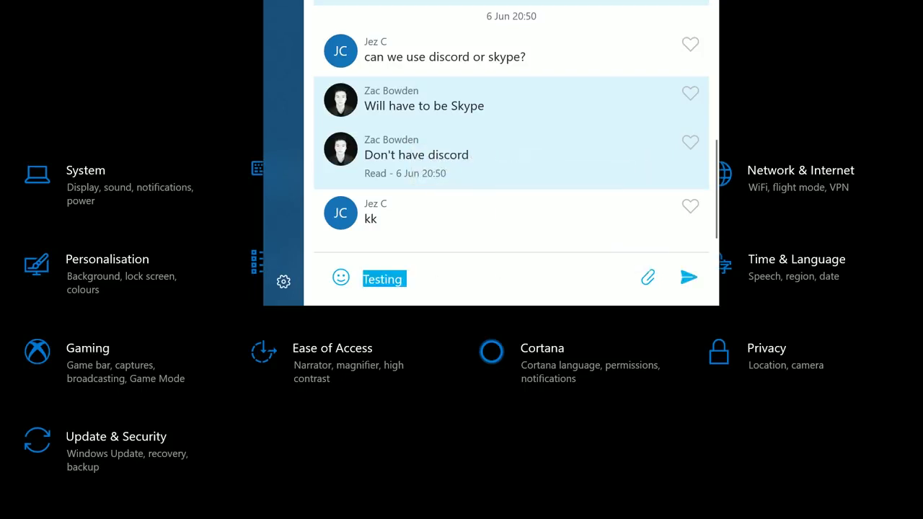
{"action": "right_click", "coordinate": [397, 280]}
{"action": "left_click", "coordinate": [416, 264]}
{"action": "left_click", "coordinate": [480, 266]}
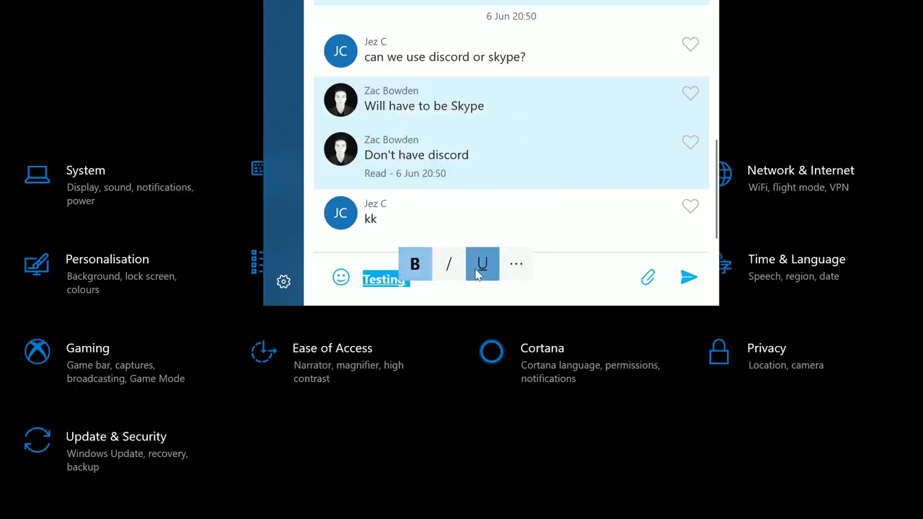
{"action": "left_click", "coordinate": [450, 264]}
{"action": "key", "text": "End"}
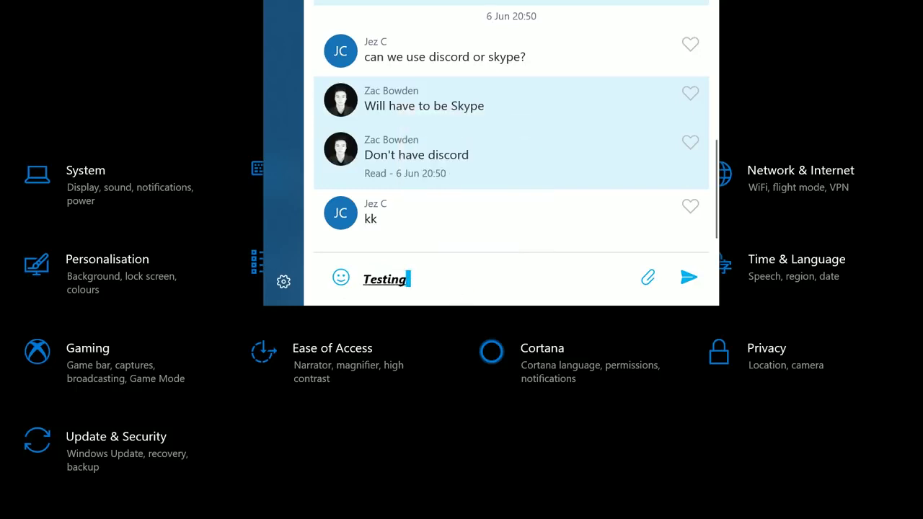
{"action": "key", "text": "ctrl+a"}
{"action": "key", "text": "BackSpace"}
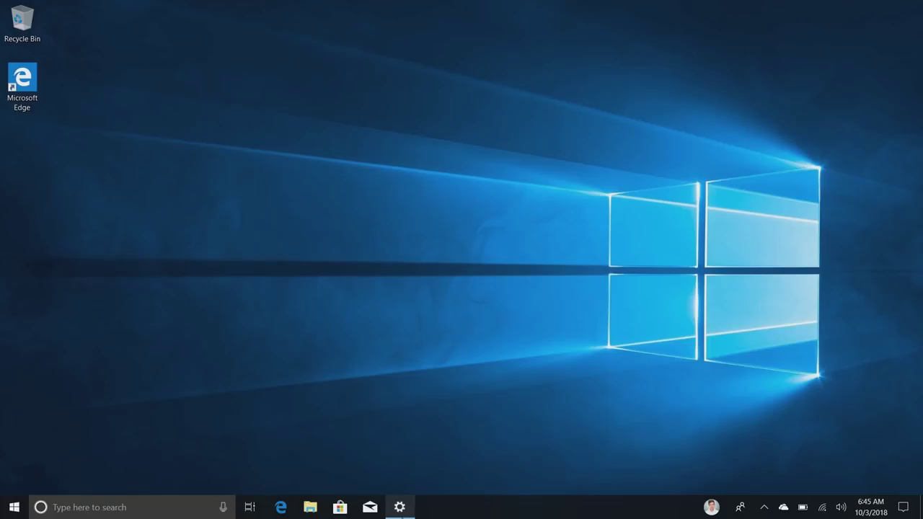
Step: Close the Settings window and launch Notepad
{"action": "left_click", "coordinate": [400, 507]}
{"action": "left_click", "coordinate": [910, 10]}
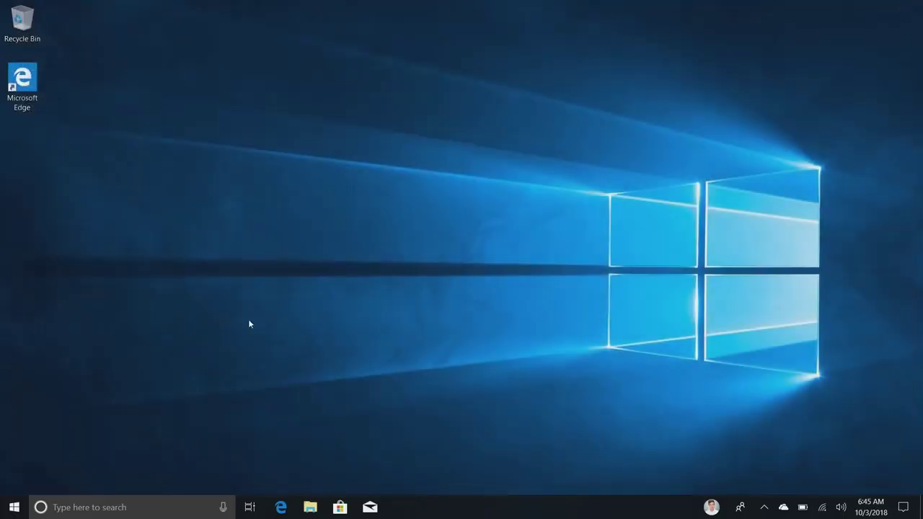
{"action": "left_click", "coordinate": [3, 509]}
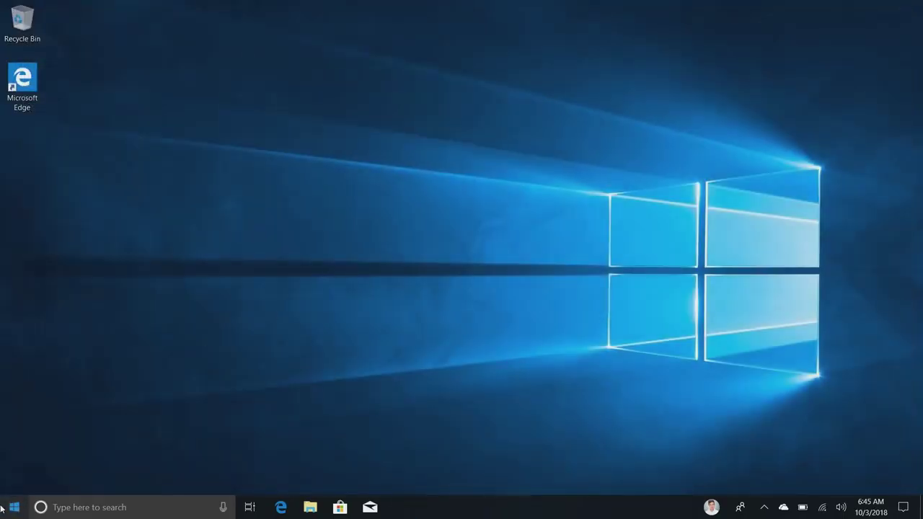
{"action": "type", "text": "notepad"}
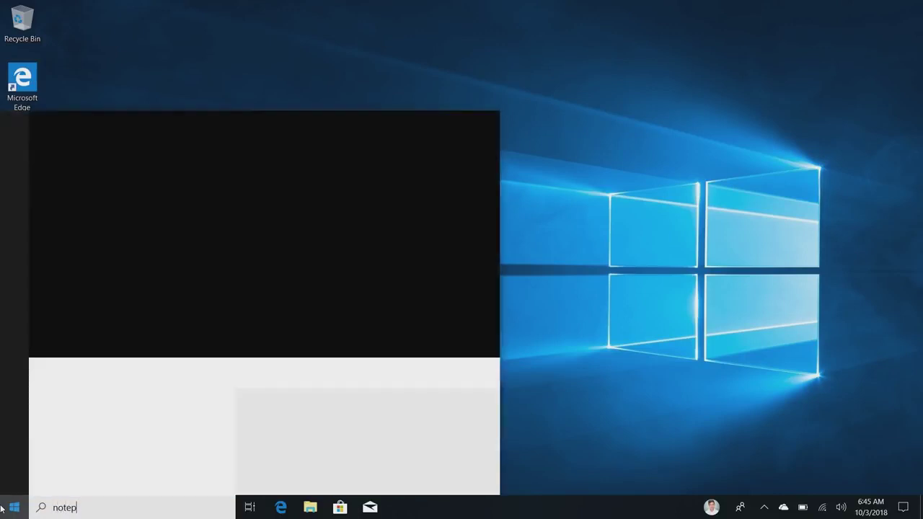
{"action": "key", "text": "Return"}
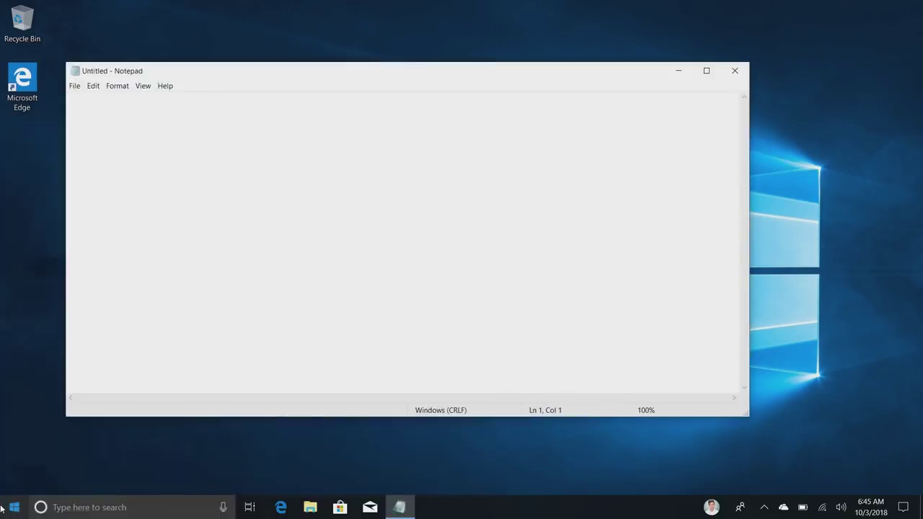
Step: Write "The quick brown fox jumps over the lazy dog." in the blank document and copy the whole sentence
{"action": "type", "text": "The quick brown fox j"}
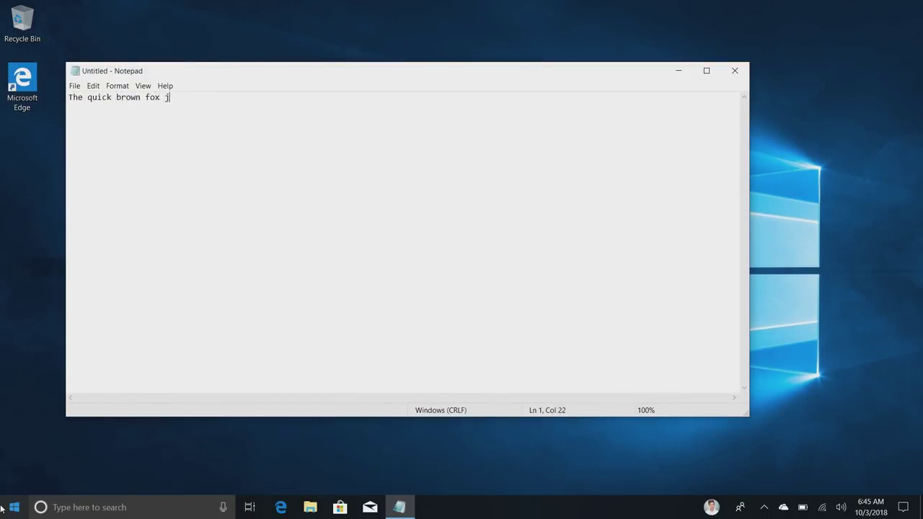
{"action": "type", "text": "umps over the lazy dog."}
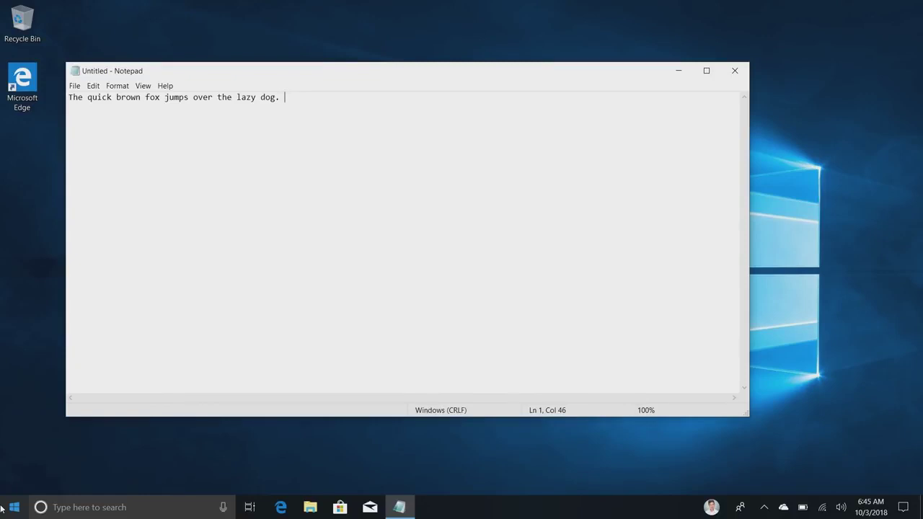
{"action": "key", "text": "ctrl+a"}
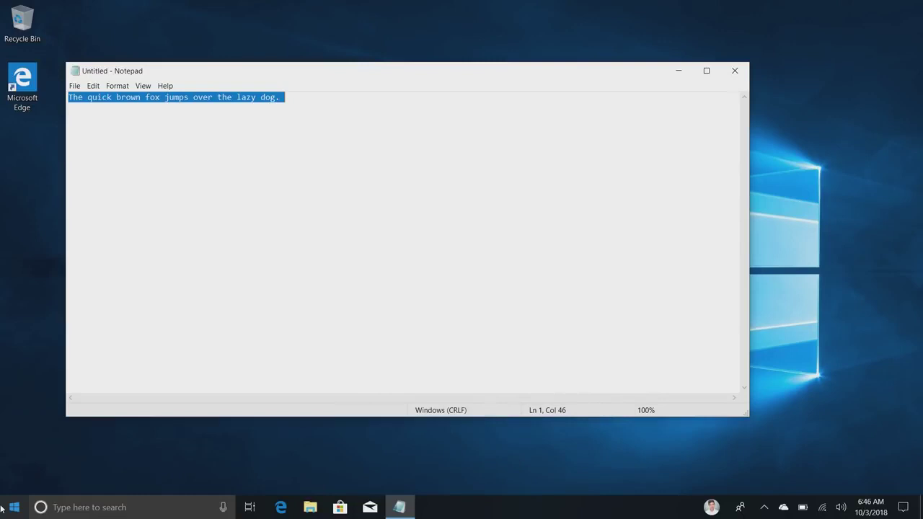
Step: Browse the text and screenshot entries in the clipboard history, dismiss it, and deselect the Notepad text
{"action": "key", "text": "super+v"}
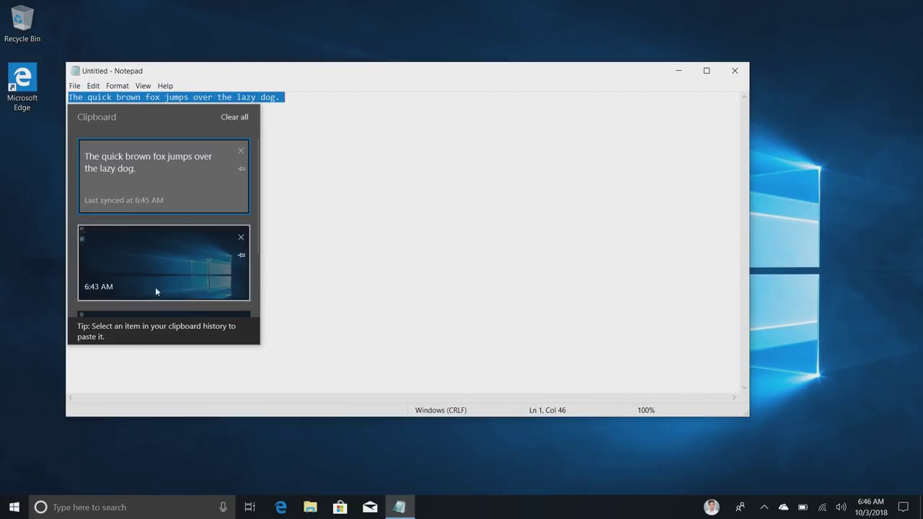
{"action": "scroll", "coordinate": [155, 289], "scroll_direction": "down", "scroll_amount": 3}
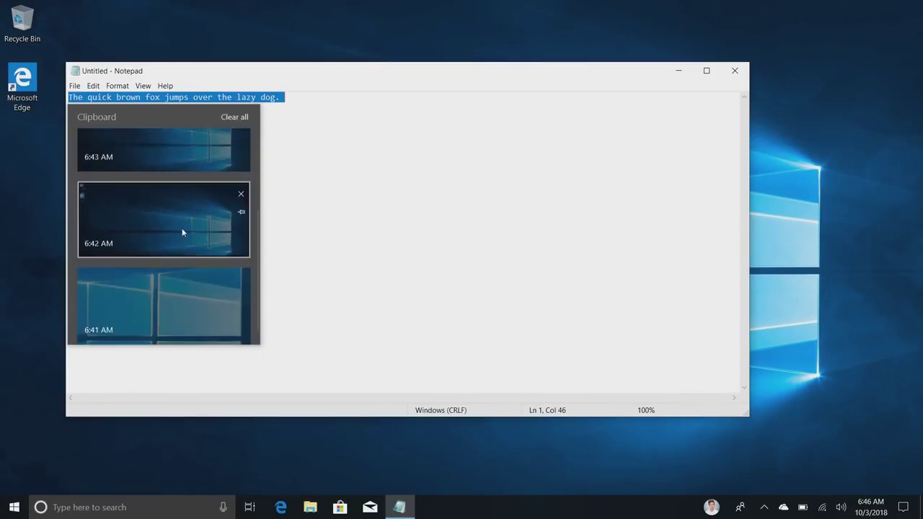
{"action": "scroll", "coordinate": [182, 228], "scroll_direction": "up", "scroll_amount": 3}
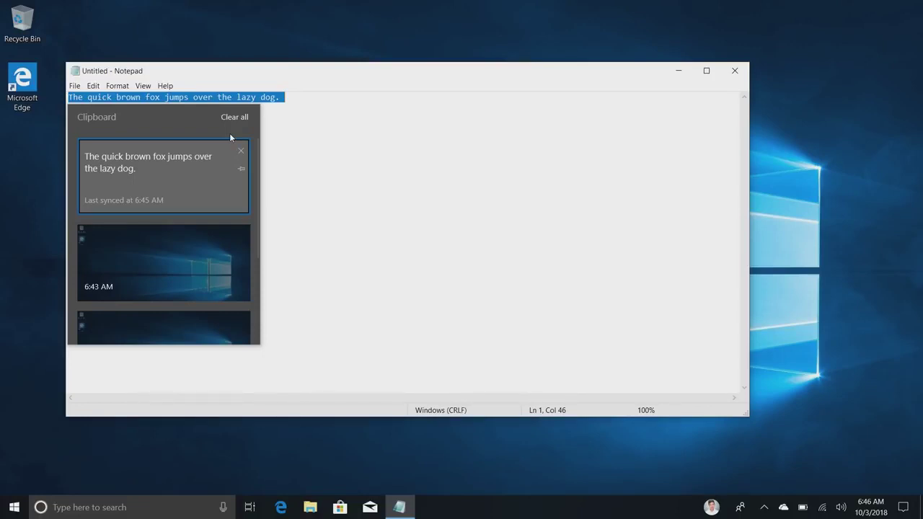
{"action": "left_click", "coordinate": [405, 157]}
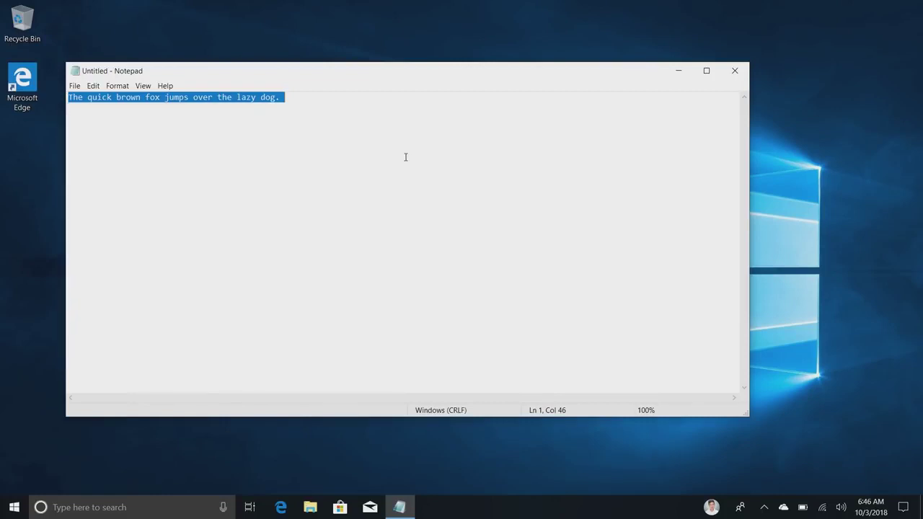
{"action": "left_click", "coordinate": [405, 157]}
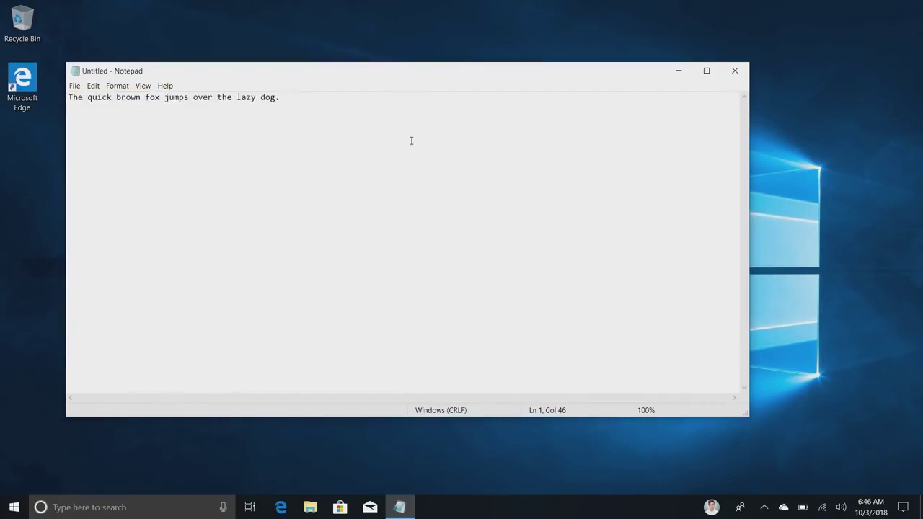
Step: Replace the Notepad text with "What's going on with the latets version of Windows 10?" and copy it all
{"action": "key", "text": "ctrl+a"}
{"action": "type", "text": "What's "}
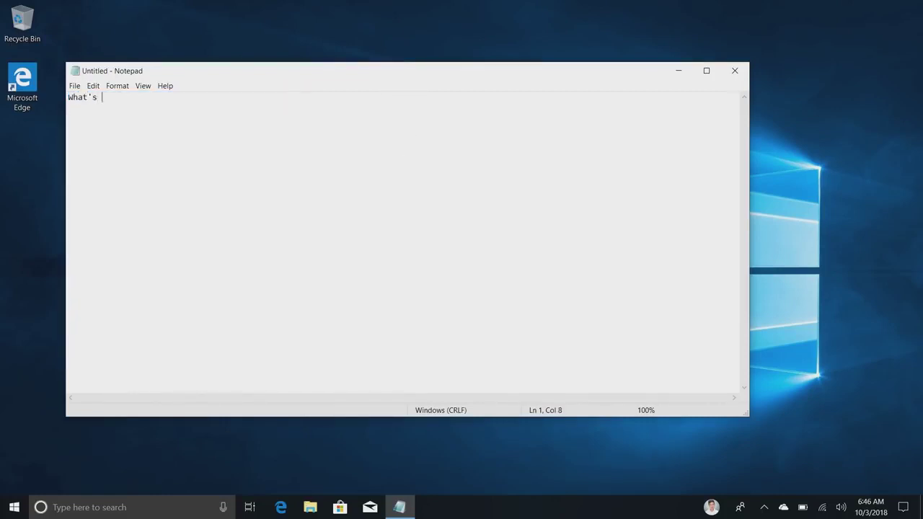
{"action": "type", "text": "going on with the latets ves"}
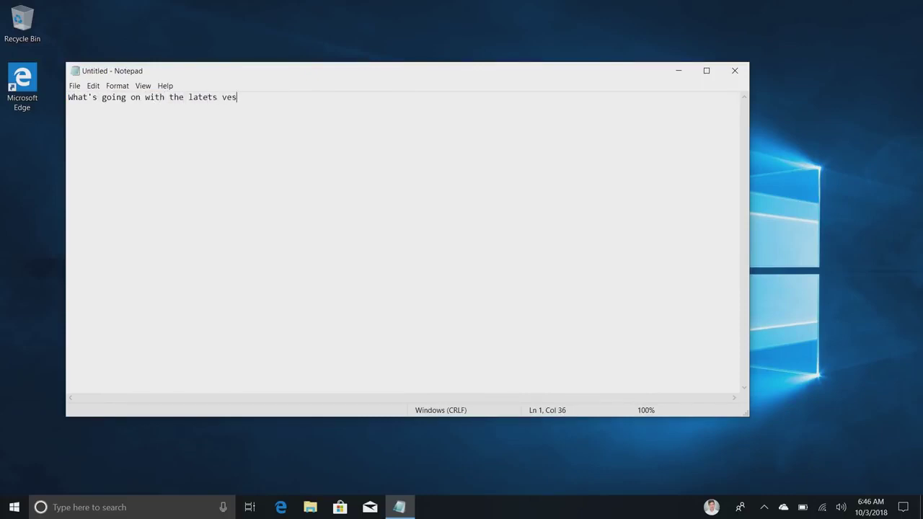
{"action": "key", "text": "BackSpace"}
{"action": "type", "text": "rsion of Windows 10?"}
{"action": "key", "text": "ctrl+a"}
Step: Examine the clipboard history with both copied sentences and the pin option on the entries
{"action": "key", "text": "super+v"}
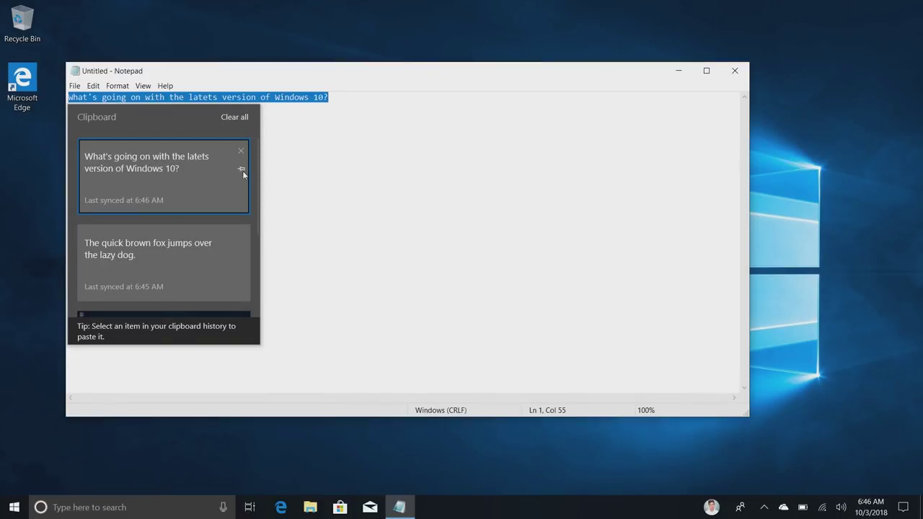
{"action": "scroll", "coordinate": [203, 218], "scroll_direction": "down", "scroll_amount": 1}
{"action": "scroll", "coordinate": [204, 218], "scroll_direction": "up", "scroll_amount": 1}
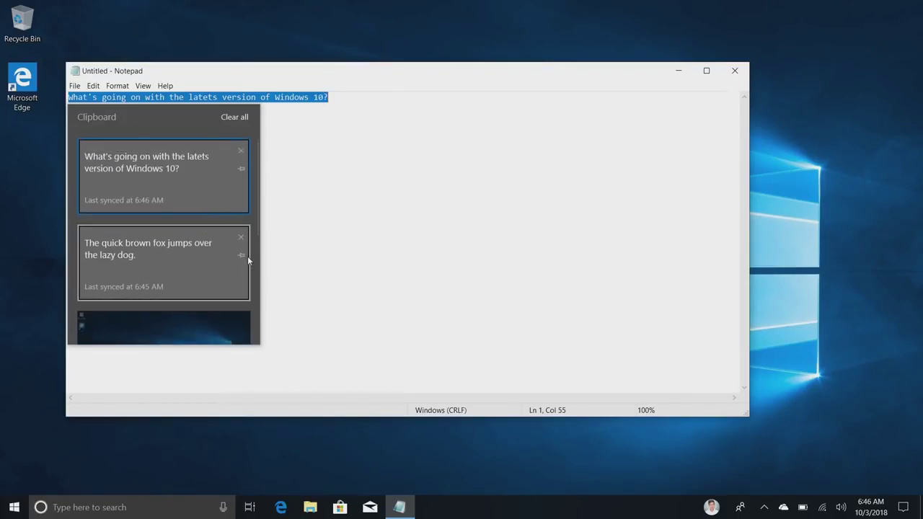
{"action": "mouse_move", "coordinate": [242, 257]}
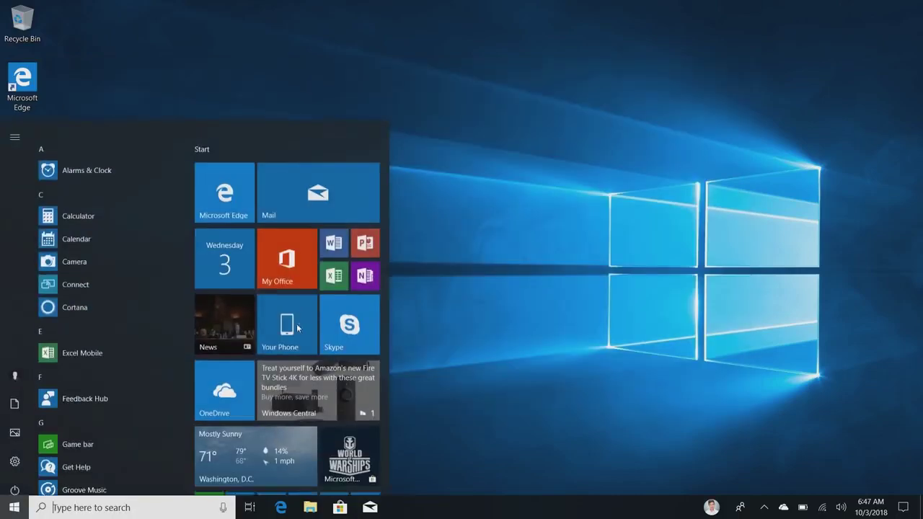
Step: Go to the Clipboard page in the System settings and turn on Sync across devices
{"action": "left_click", "coordinate": [14, 462]}
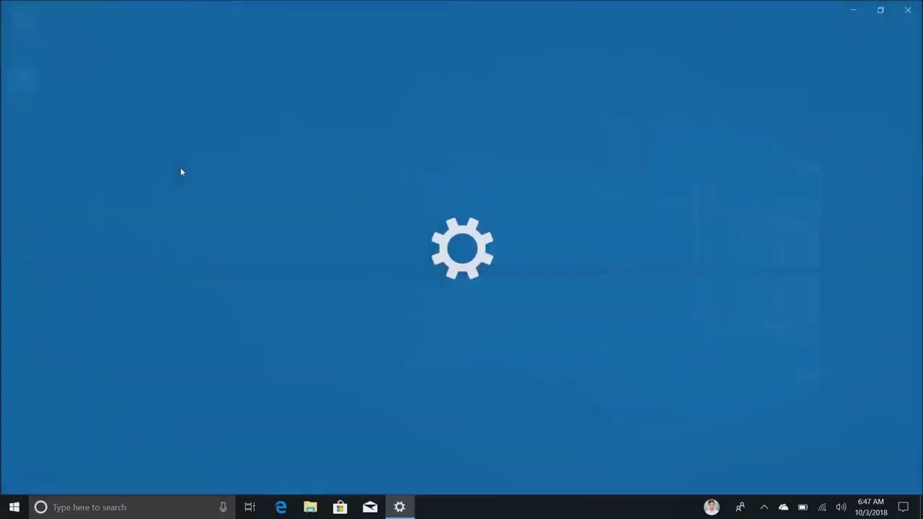
{"action": "left_click", "coordinate": [180, 149]}
{"action": "scroll", "coordinate": [169, 322], "scroll_direction": "down", "scroll_amount": 1}
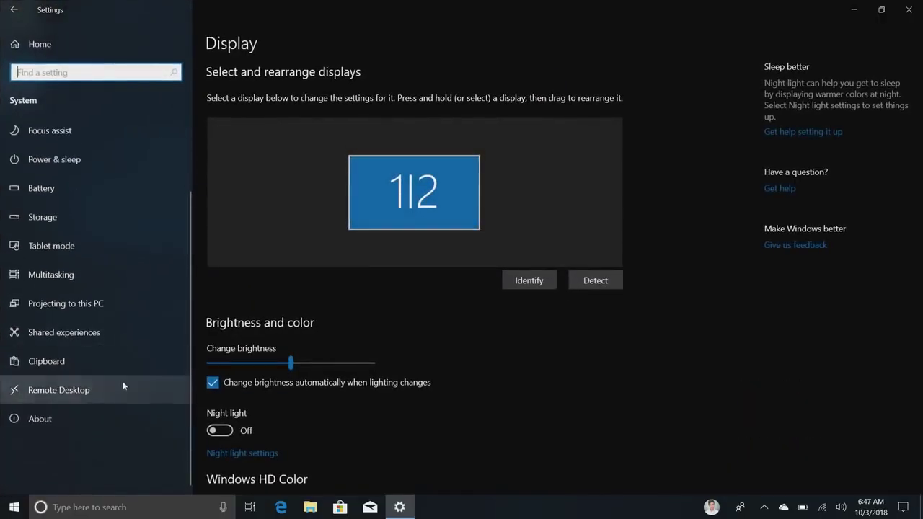
{"action": "left_click", "coordinate": [116, 362]}
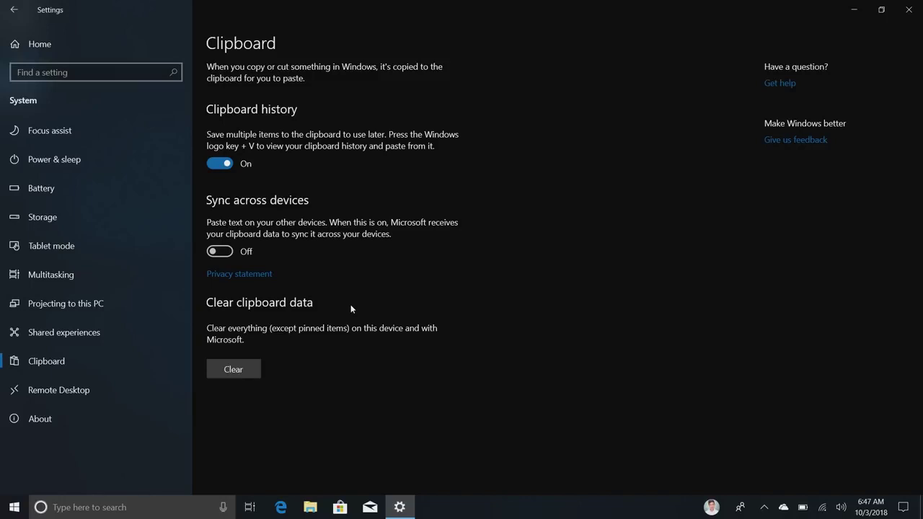
{"action": "left_click", "coordinate": [219, 251]}
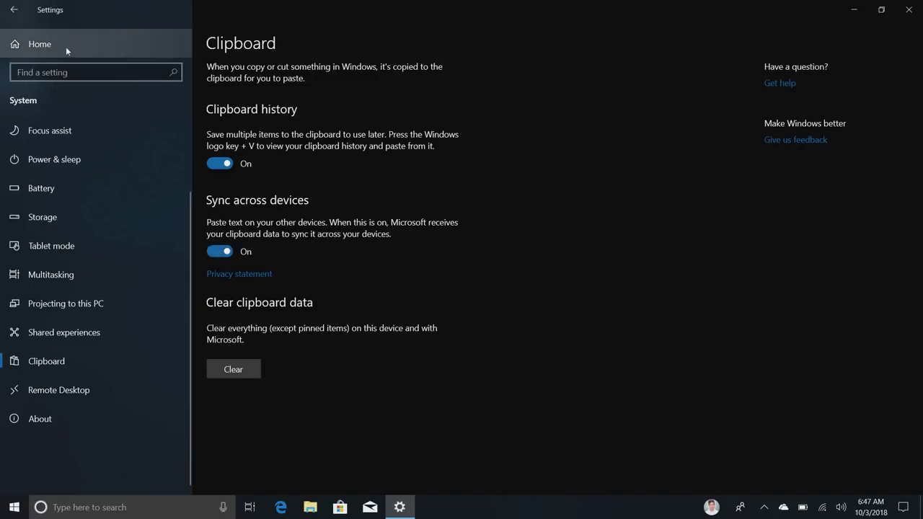
Step: View the clipboard history from the Settings search box and dismiss it
{"action": "left_click", "coordinate": [56, 75]}
{"action": "key", "text": "super+v"}
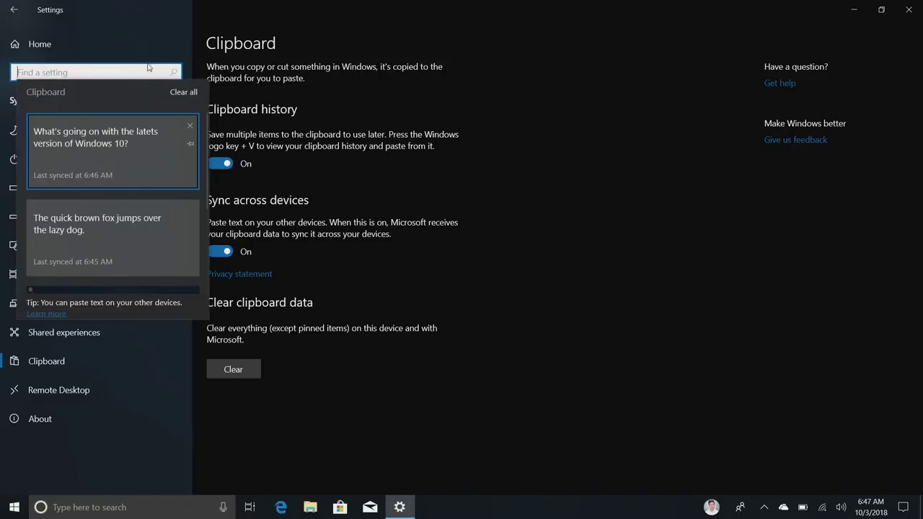
{"action": "left_click", "coordinate": [103, 73]}
Step: Enter "test" in the Settings search box, copy it, and clear all entries from the clipboard history
{"action": "type", "text": "test"}
{"action": "key", "text": "ctrl+a"}
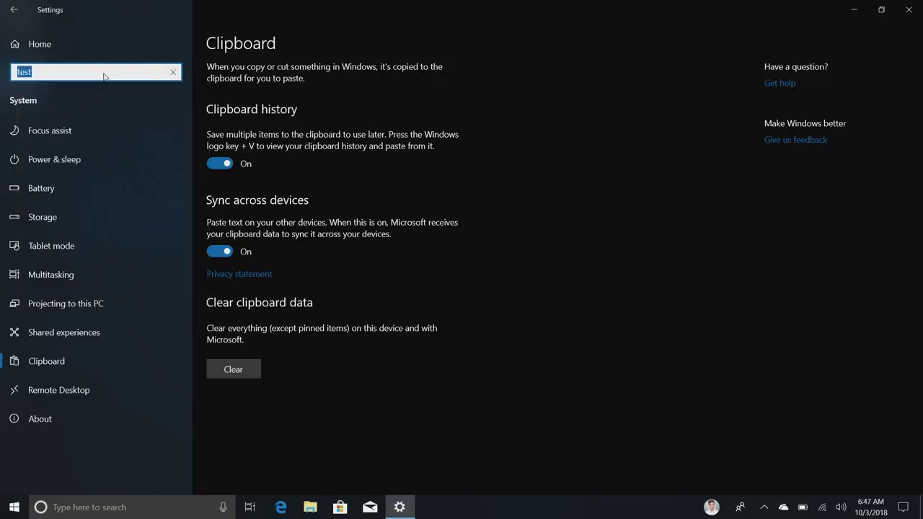
{"action": "key", "text": "ctrl+c"}
{"action": "key", "text": "super+v"}
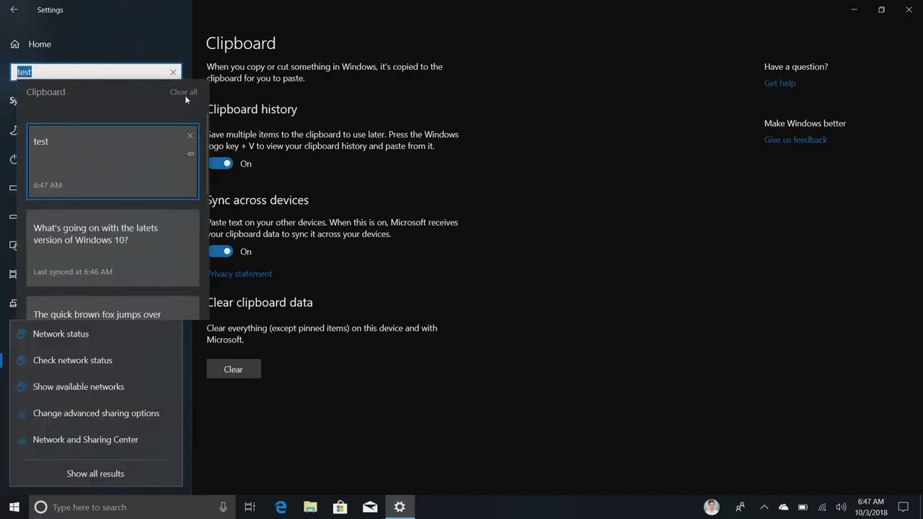
{"action": "left_click", "coordinate": [185, 94]}
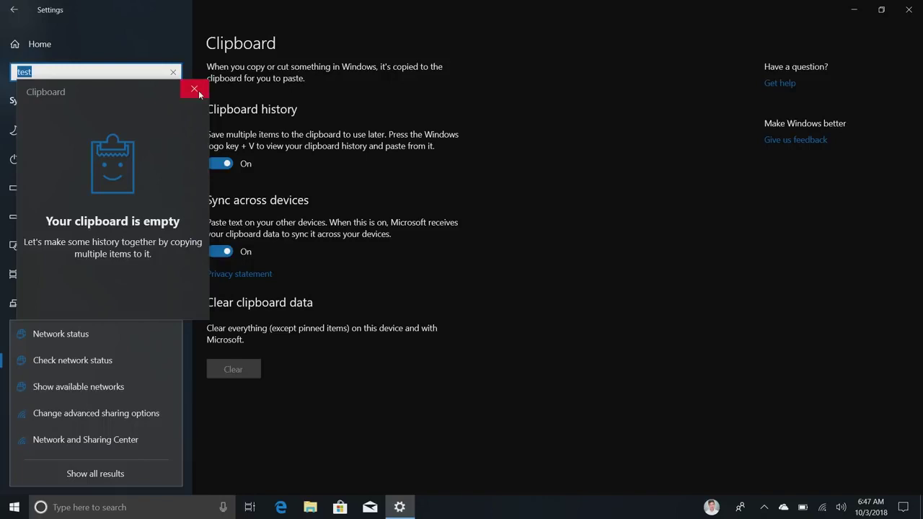
{"action": "left_click", "coordinate": [198, 91]}
Step: Restore the Settings window to a smaller size, reposition it on the desktop, and close it
{"action": "left_click", "coordinate": [881, 11]}
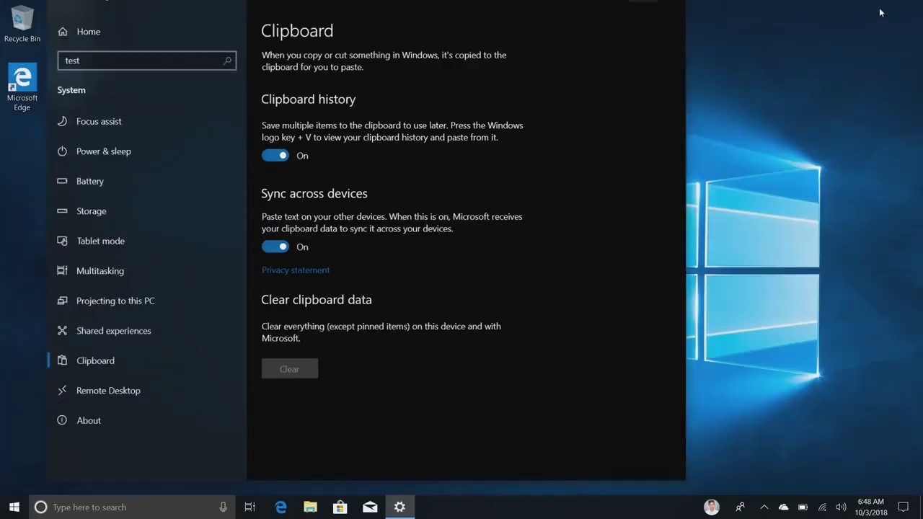
{"action": "left_click_drag", "start_coordinate": [689, 3], "coordinate": [724, 43]}
{"action": "left_click_drag", "start_coordinate": [570, 56], "coordinate": [597, 52]}
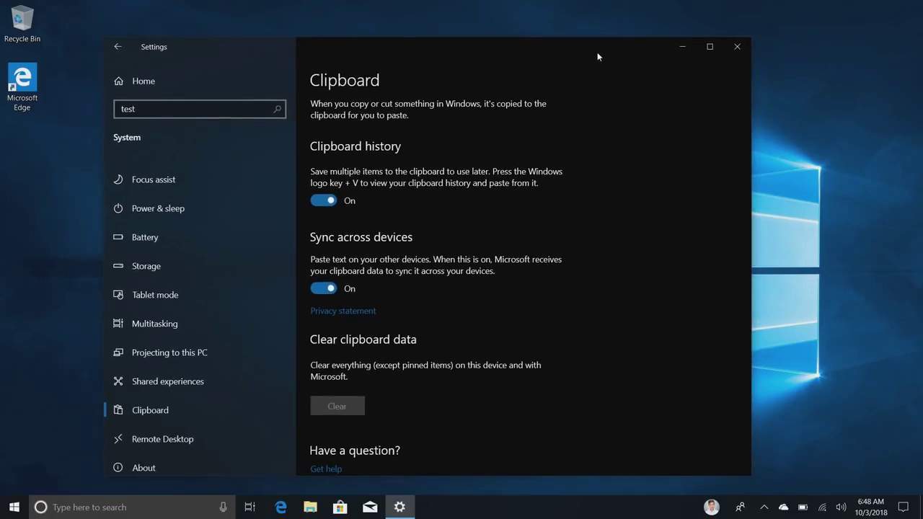
{"action": "left_click", "coordinate": [739, 45]}
Step: Check the clipboard history from the desktop and close it
{"action": "key", "text": "super"}
{"action": "key", "text": "super+v"}
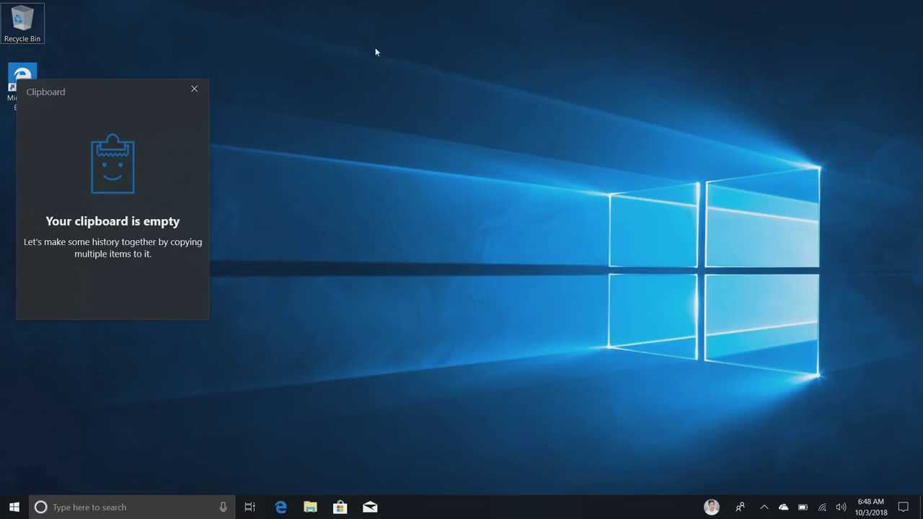
{"action": "left_click", "coordinate": [205, 90]}
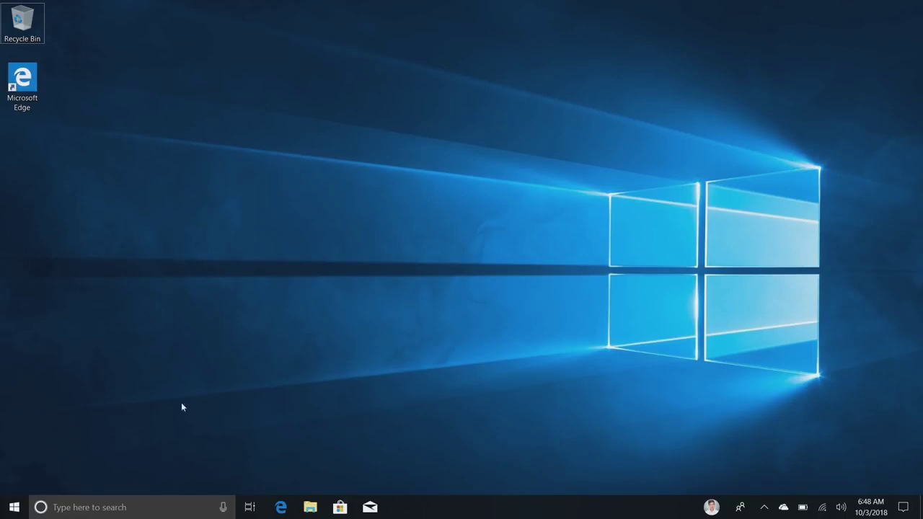
Step: Search for "store" within the Apps category of Windows search, then clear the query
{"action": "left_click", "coordinate": [151, 511]}
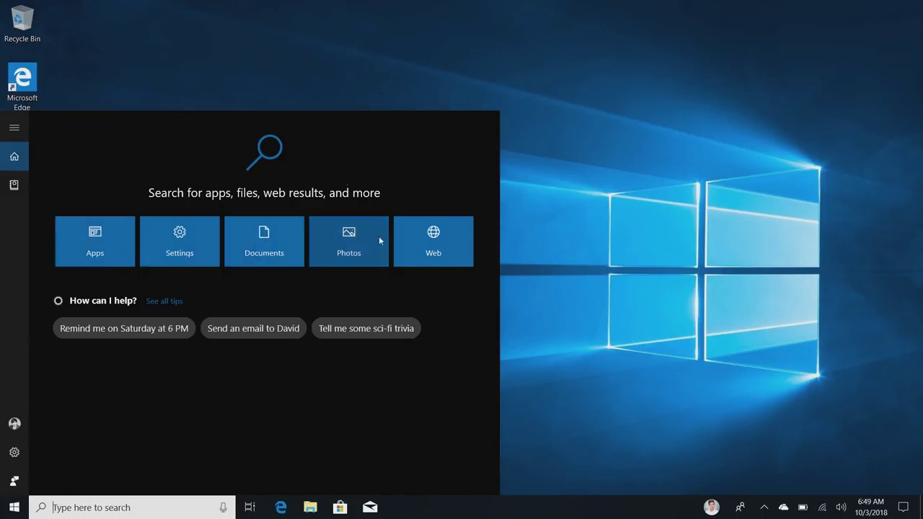
{"action": "left_click", "coordinate": [115, 257]}
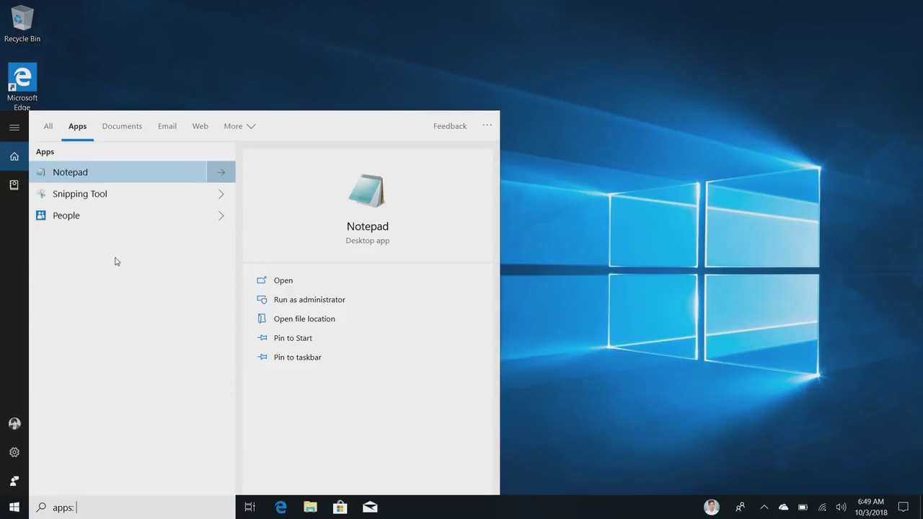
{"action": "type", "text": "store"}
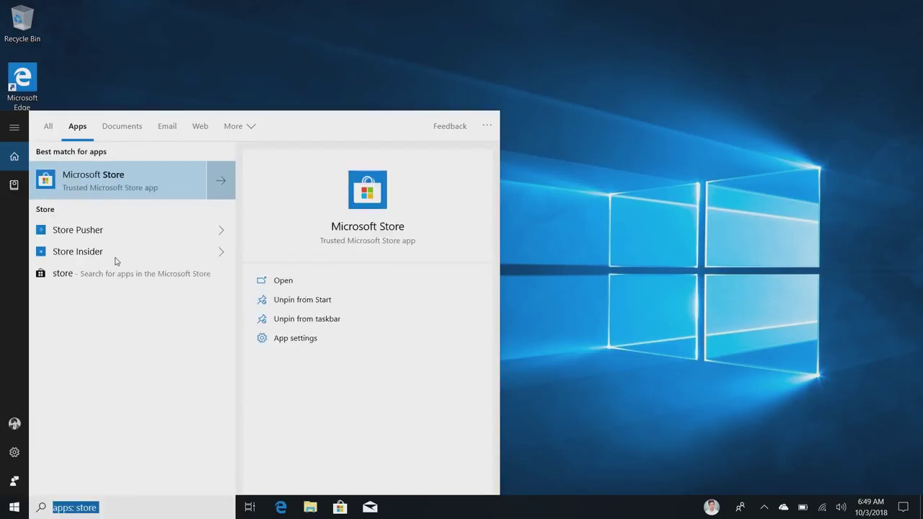
{"action": "key", "text": "ctrl+a"}
{"action": "key", "text": "BackSpace"}
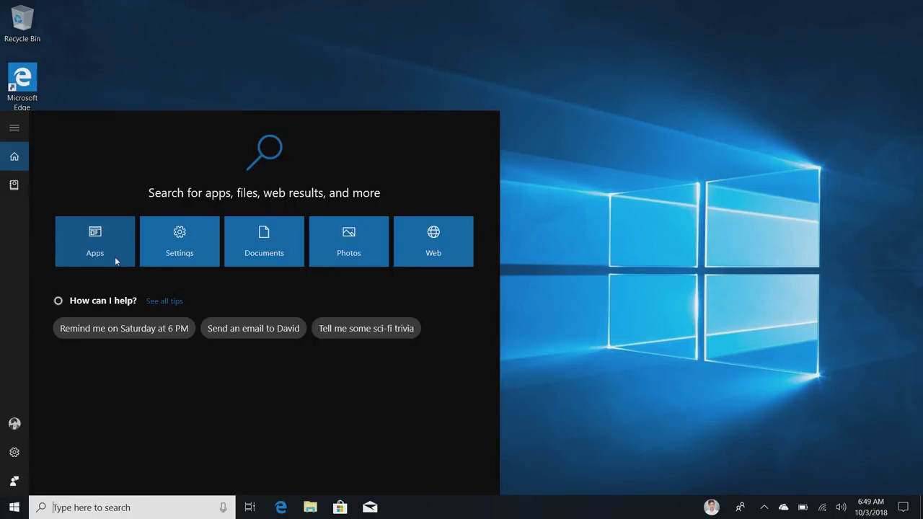
Step: Search Windows for "windows central", preview its web results, and dismiss the results
{"action": "type", "text": "windows central"}
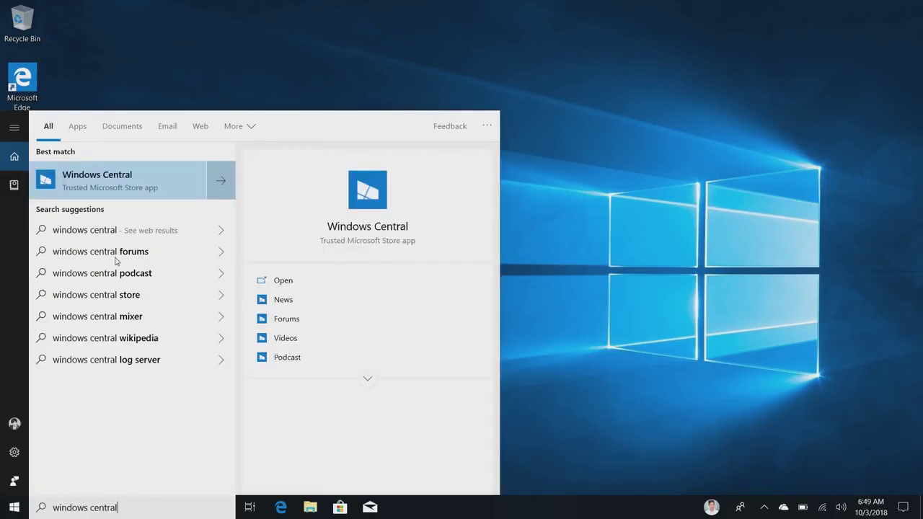
{"action": "left_click", "coordinate": [224, 230]}
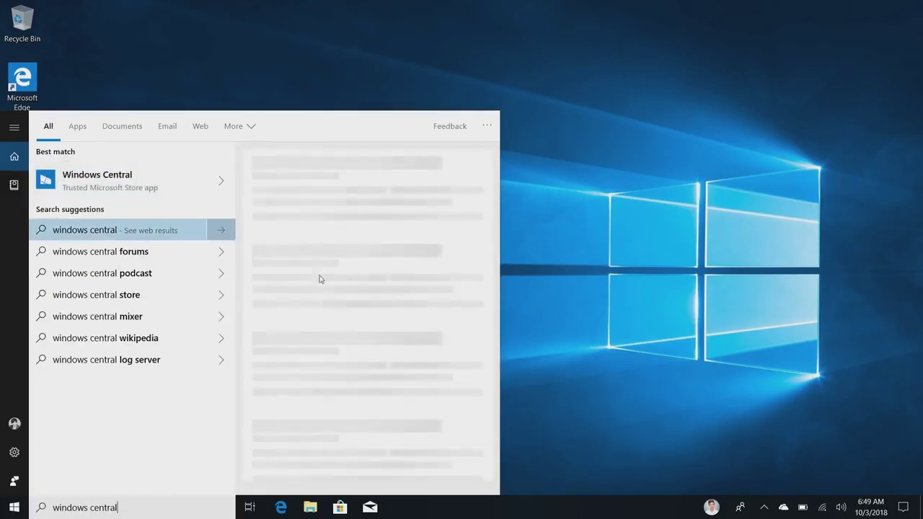
{"action": "scroll", "coordinate": [390, 308], "scroll_direction": "down", "scroll_amount": 6}
{"action": "scroll", "coordinate": [391, 308], "scroll_direction": "down", "scroll_amount": 6}
{"action": "key", "text": "Escape"}
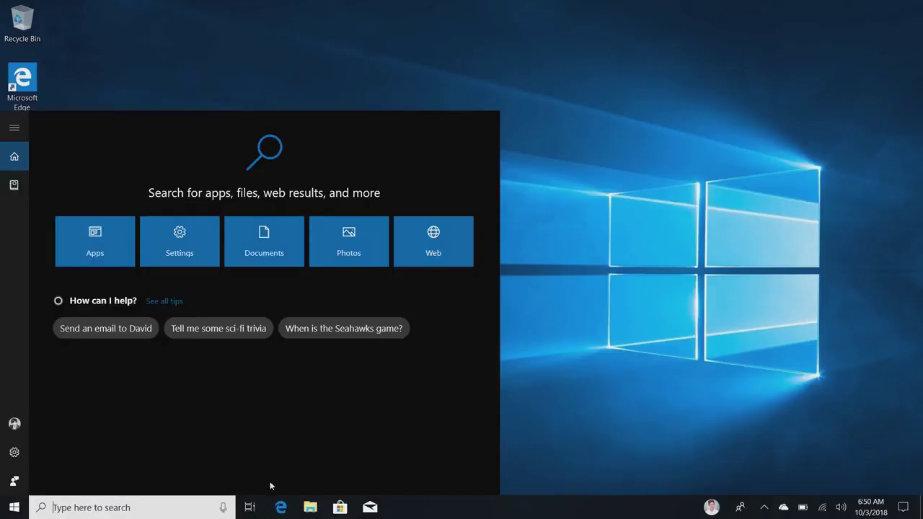
Step: View the activity timeline, open File Explorer, and switch to it through Task View
{"action": "left_click", "coordinate": [249, 507]}
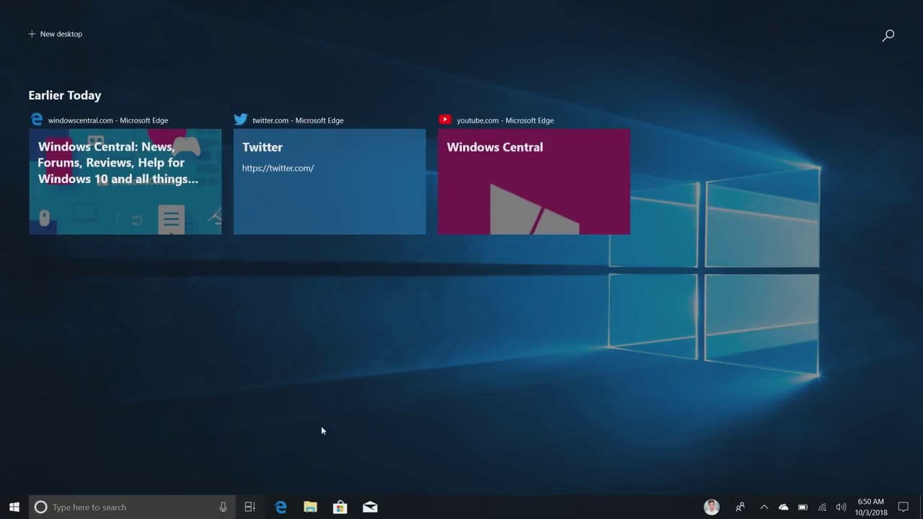
{"action": "left_click", "coordinate": [307, 507]}
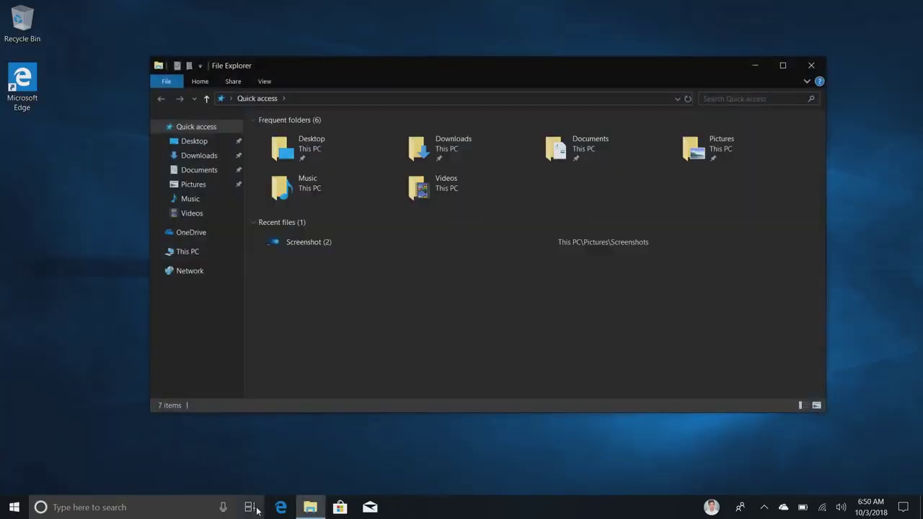
{"action": "left_click", "coordinate": [256, 507]}
{"action": "left_click", "coordinate": [184, 152]}
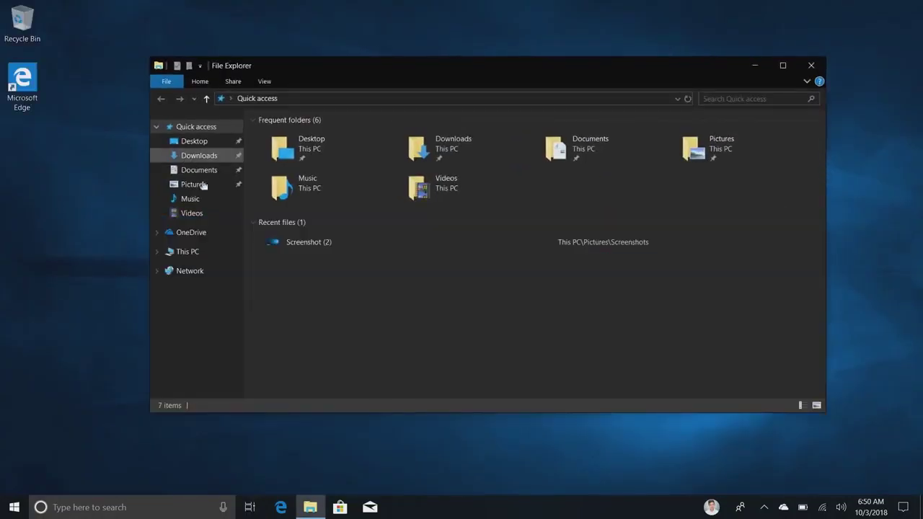
Step: Switch repeatedly between Task View and the File Explorer window, then close File Explorer
{"action": "left_click", "coordinate": [252, 505]}
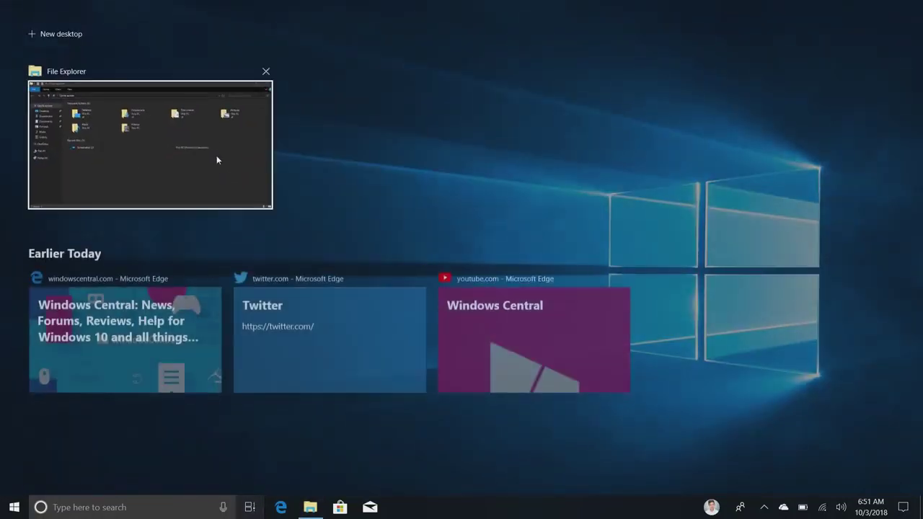
{"action": "left_click", "coordinate": [213, 138]}
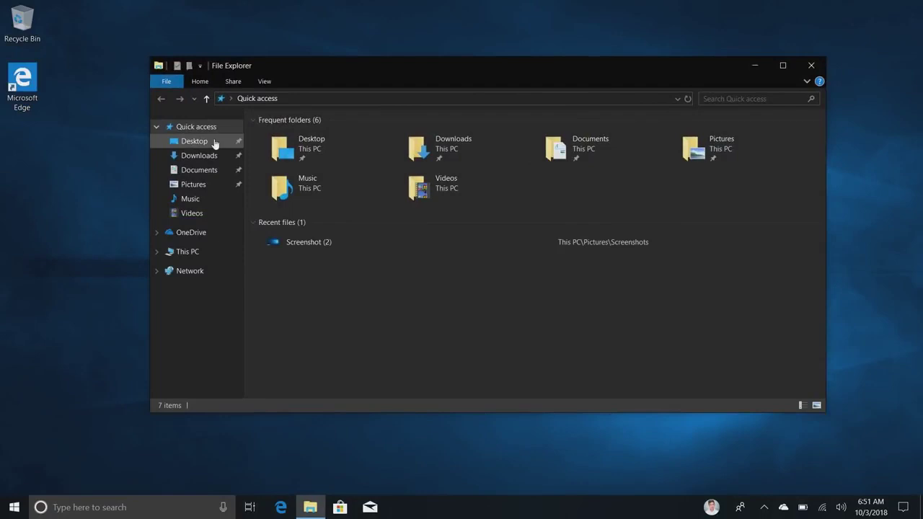
{"action": "left_click", "coordinate": [249, 507]}
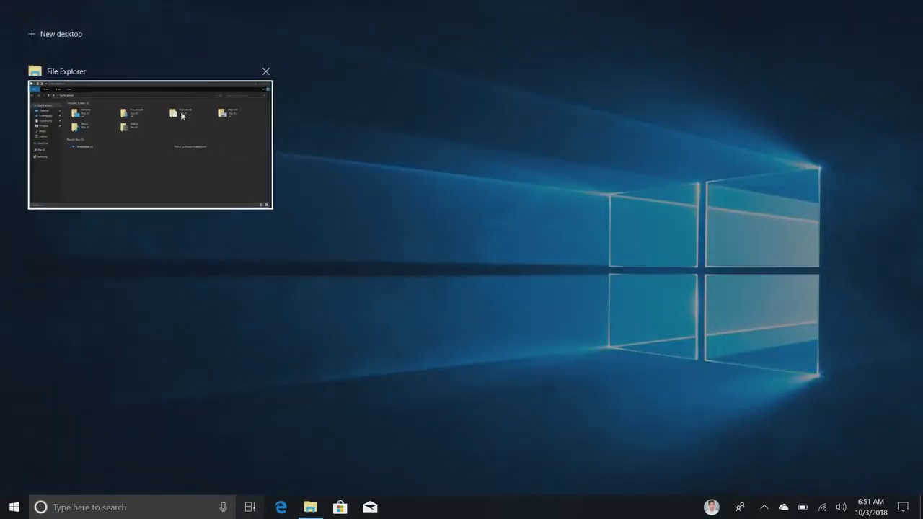
{"action": "left_click", "coordinate": [182, 114]}
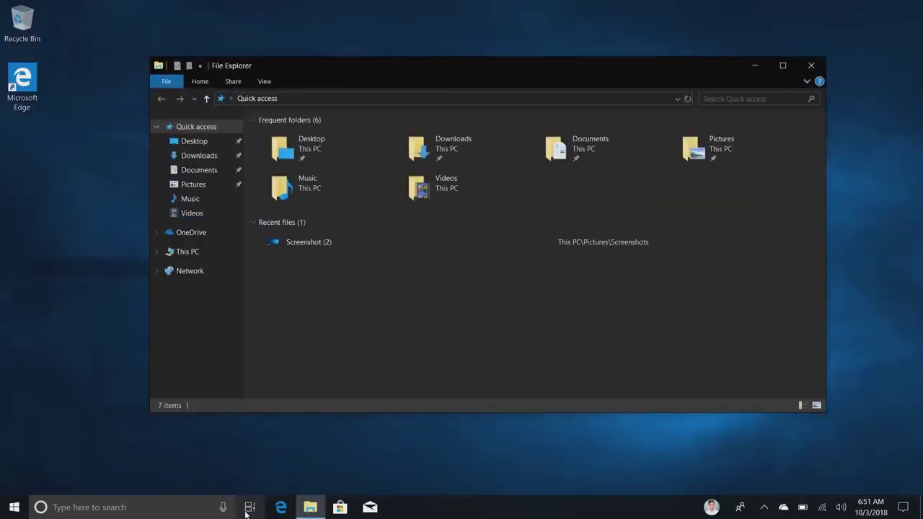
{"action": "left_click", "coordinate": [250, 507]}
{"action": "left_click", "coordinate": [195, 112]}
{"action": "left_click", "coordinate": [812, 65]}
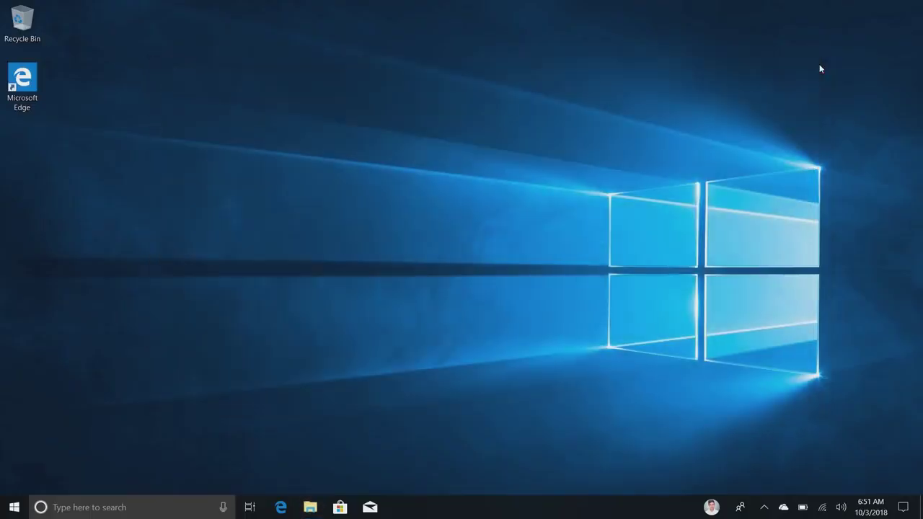
Step: Open the Your Phone app and start a new message addressed to the contact
{"action": "key", "text": "super"}
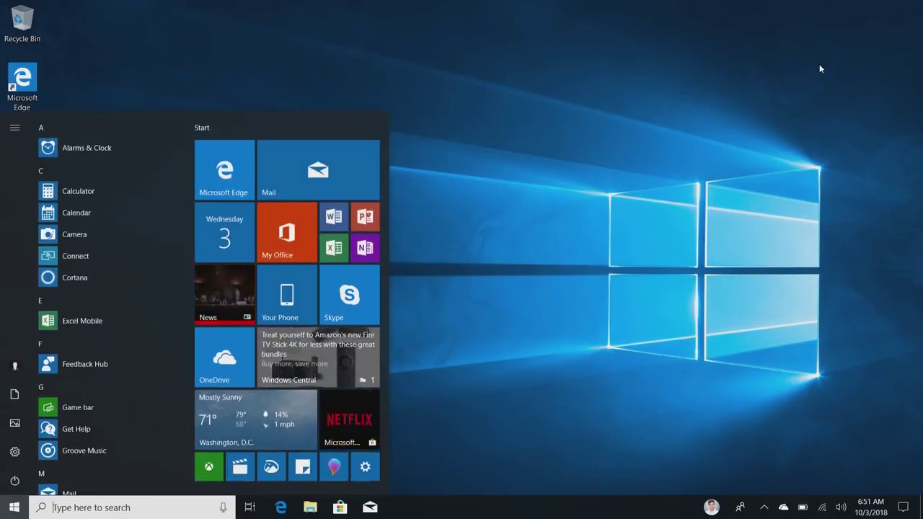
{"action": "left_click", "coordinate": [297, 298]}
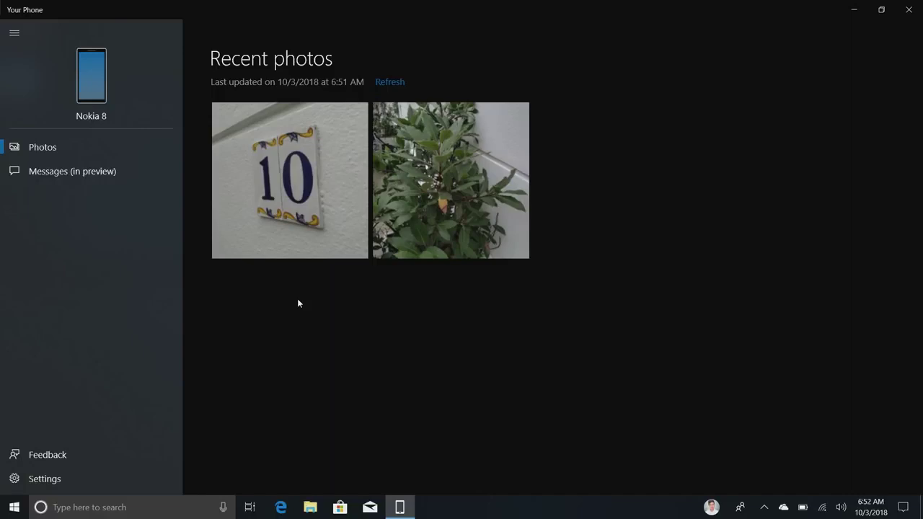
{"action": "left_click", "coordinate": [91, 178]}
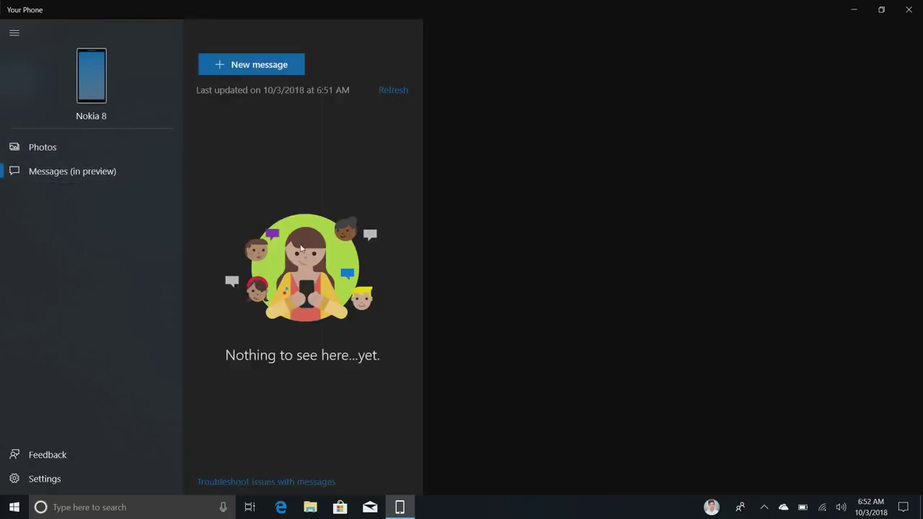
{"action": "left_click", "coordinate": [253, 72]}
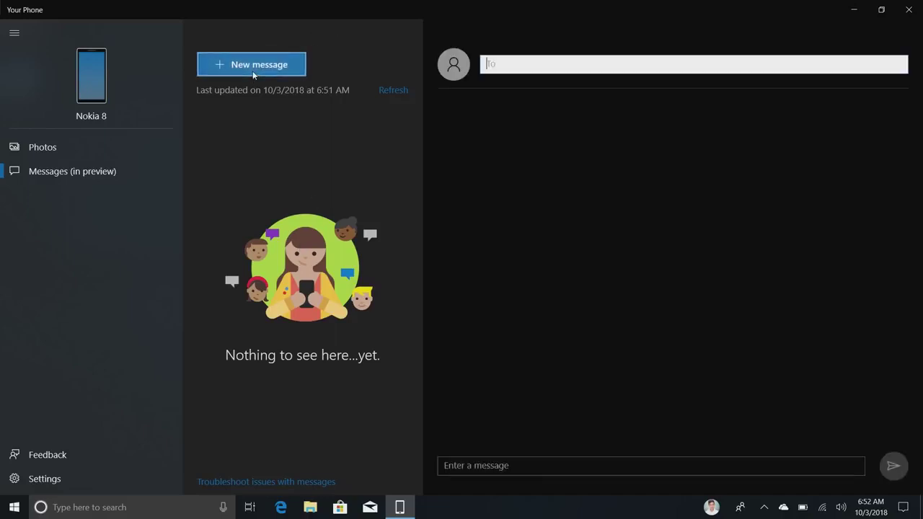
{"action": "type", "text": "Jane"}
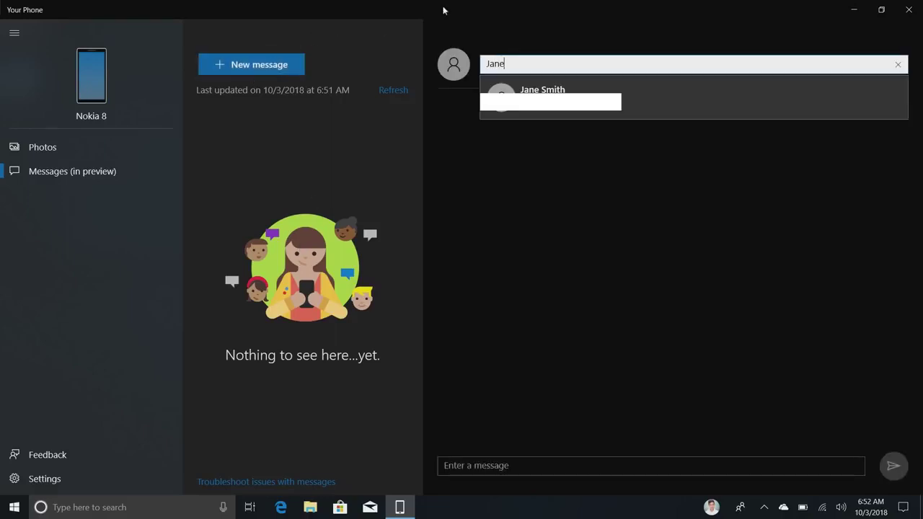
{"action": "left_click", "coordinate": [615, 101]}
Step: Send the contact a greeting by first name followed by "Have you tried out the new Your Phone stuff yet? It's pretty cool."
{"action": "left_click", "coordinate": [551, 470]}
{"action": "type", "text": "Hey Jan"}
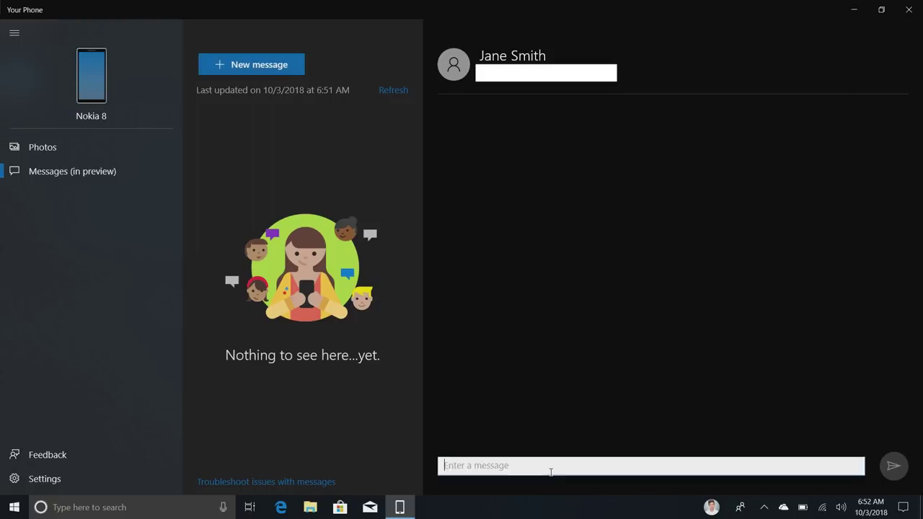
{"action": "type", "text": "e! Have y"}
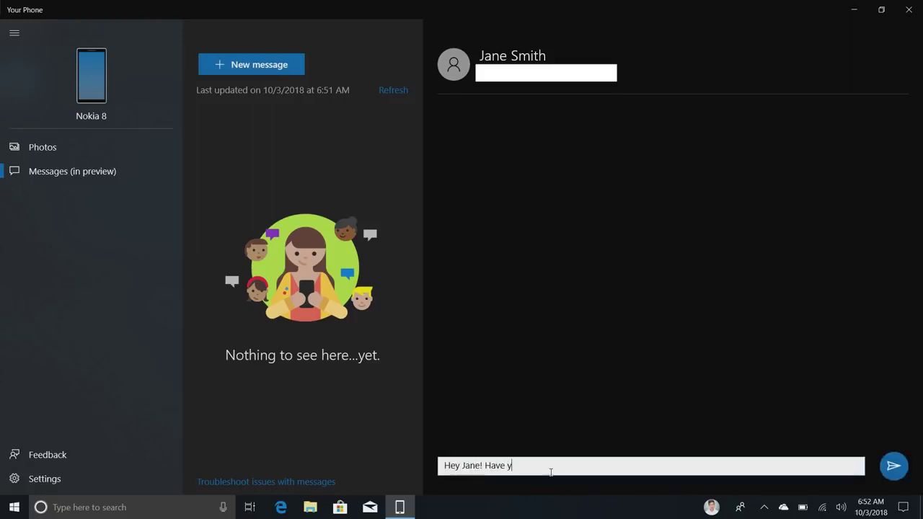
{"action": "type", "text": "ou tried out the new Your P"}
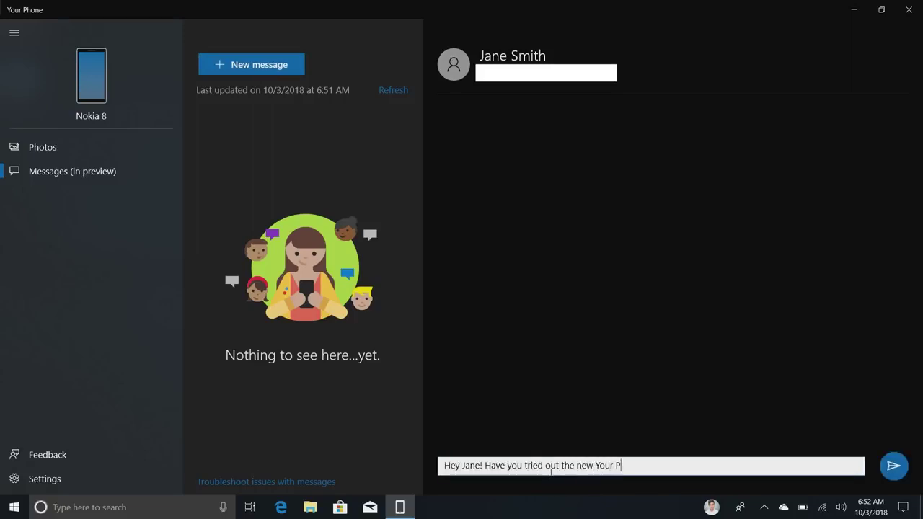
{"action": "type", "text": "hone stuff yet"}
{"action": "key", "text": "BackSpace"}
{"action": "key", "text": "BackSpace"}
{"action": "key", "text": "BackSpace"}
{"action": "key", "text": "BackSpace"}
{"action": "type", "text": "f yet? It's pretty cool"}
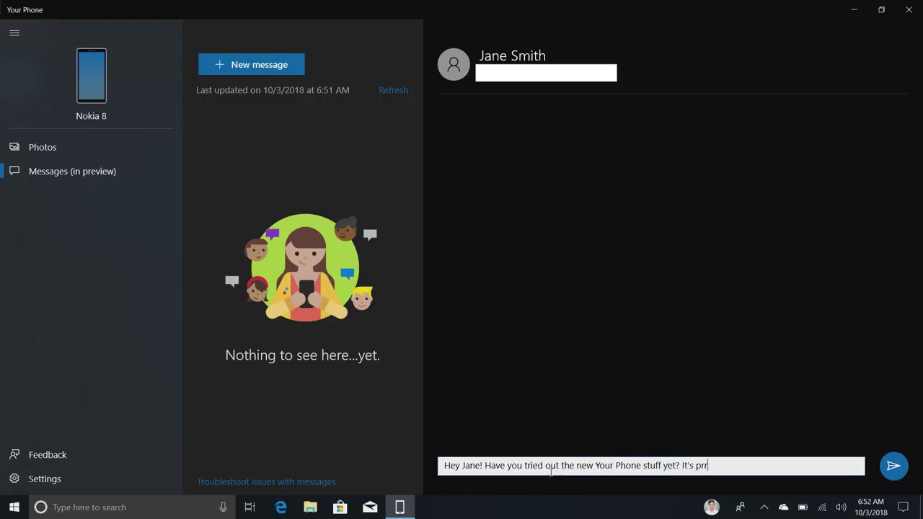
{"action": "type", "text": "."}
{"action": "key", "text": "Return"}
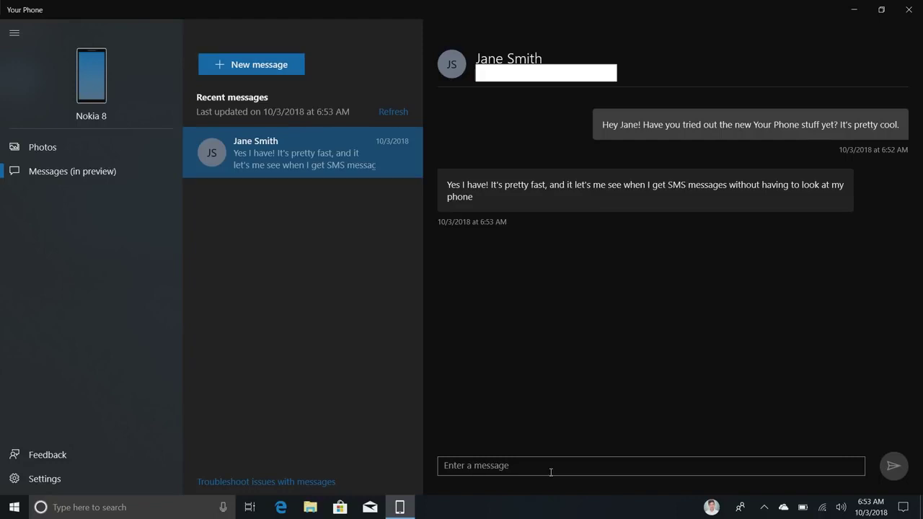
Step: Minimize Your Phone, reopen the conversation from the incoming message notification, and reply "Awesome it worked!"
{"action": "left_click", "coordinate": [854, 10]}
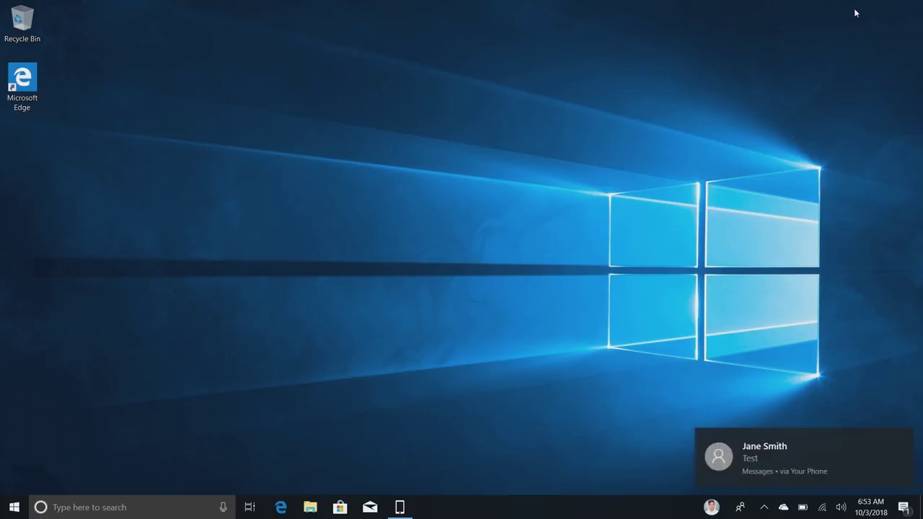
{"action": "left_click", "coordinate": [771, 478]}
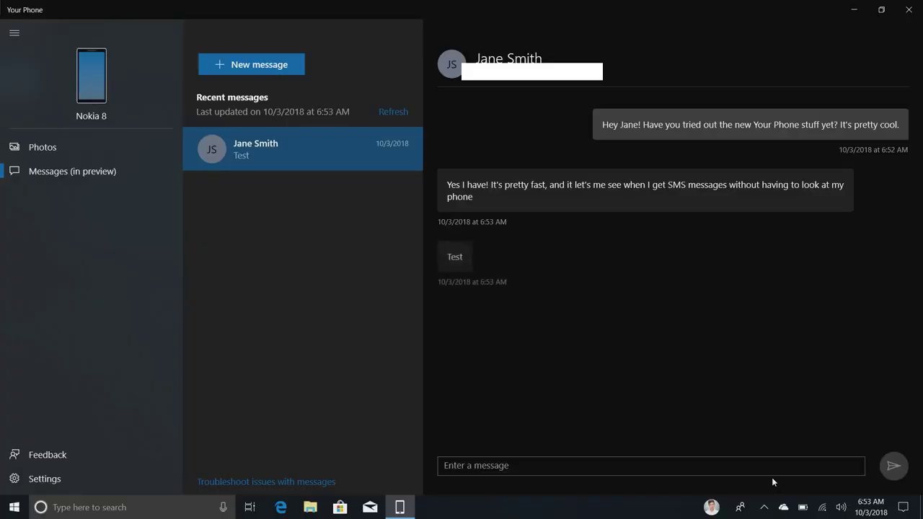
{"action": "left_click", "coordinate": [740, 463]}
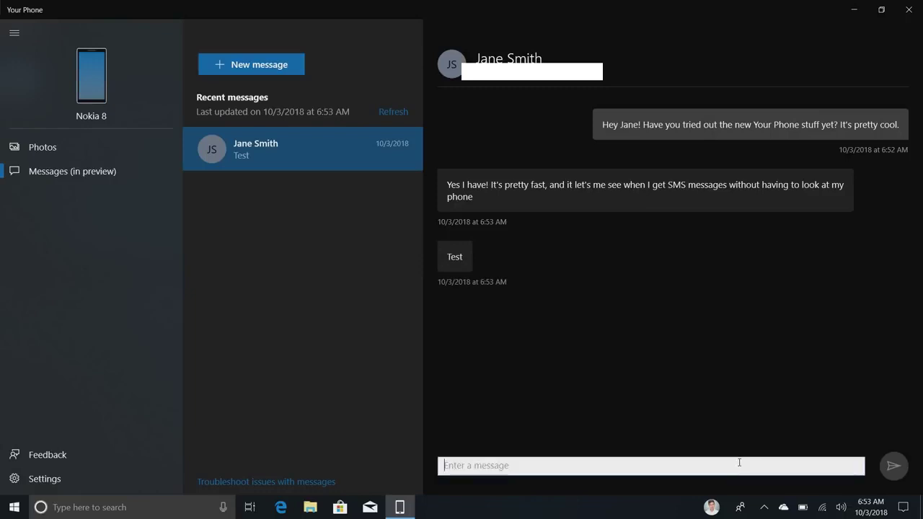
{"action": "type", "text": "Aweso"}
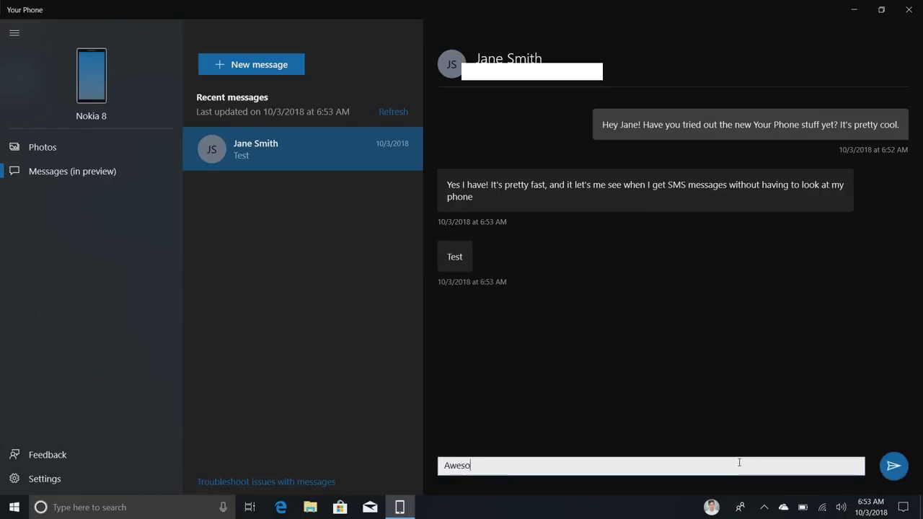
{"action": "type", "text": "me it worked!"}
{"action": "key", "text": "Return"}
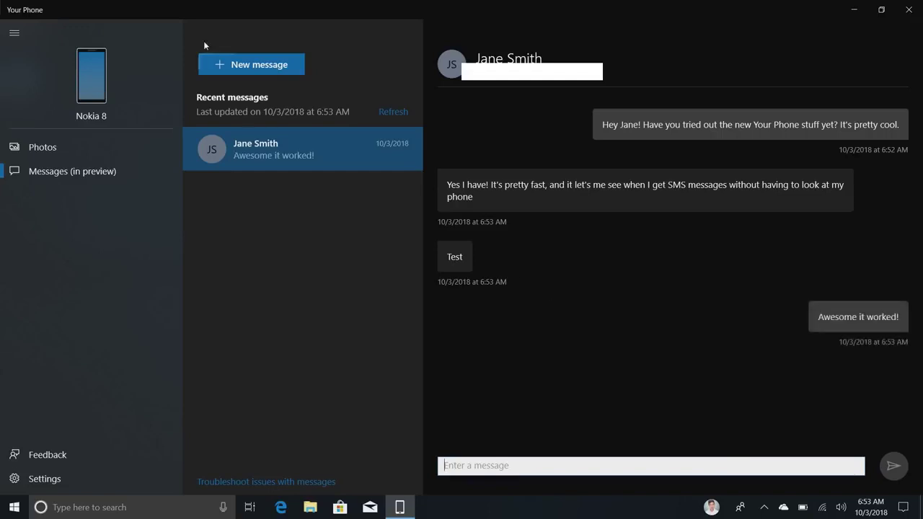
Step: View the plant picture from the phone's recent photos at full size and close it
{"action": "left_click", "coordinate": [107, 137]}
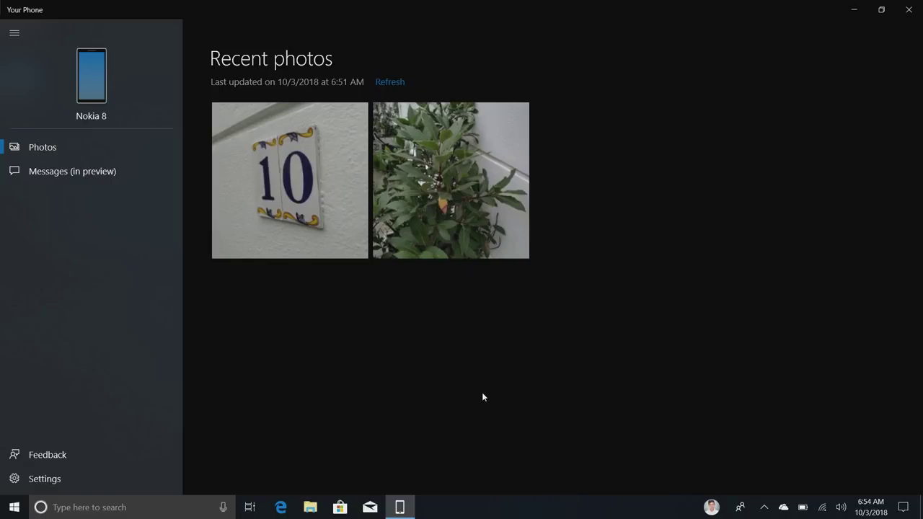
{"action": "left_click", "coordinate": [470, 240]}
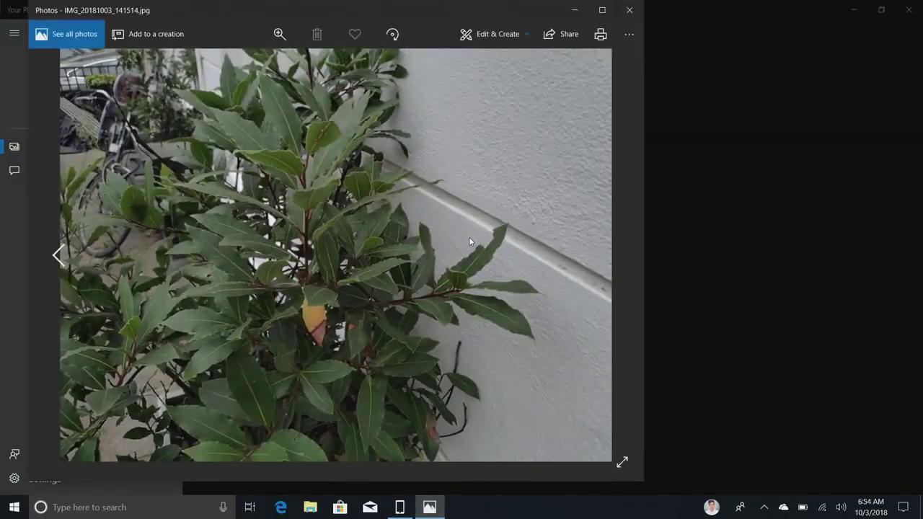
{"action": "left_click", "coordinate": [629, 9]}
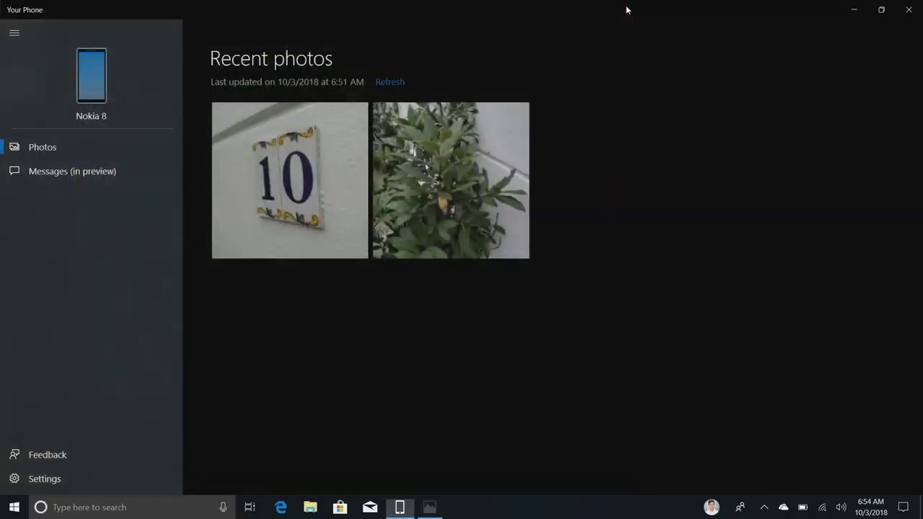
Step: Open WordPad and move its window so the phone's recent photos stay partly exposed behind it
{"action": "key", "text": "super"}
{"action": "type", "text": "wordpad"}
{"action": "key", "text": "Return"}
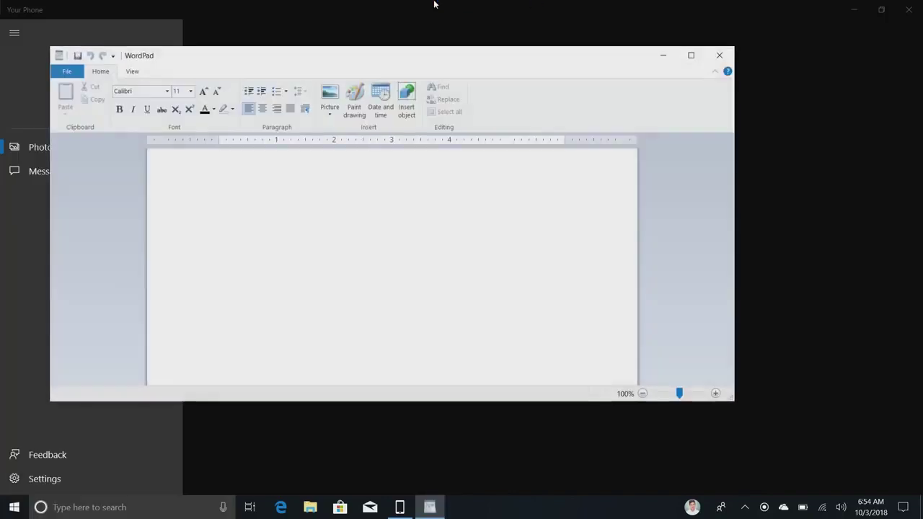
{"action": "left_click_drag", "start_coordinate": [412, 64], "coordinate": [668, 216]}
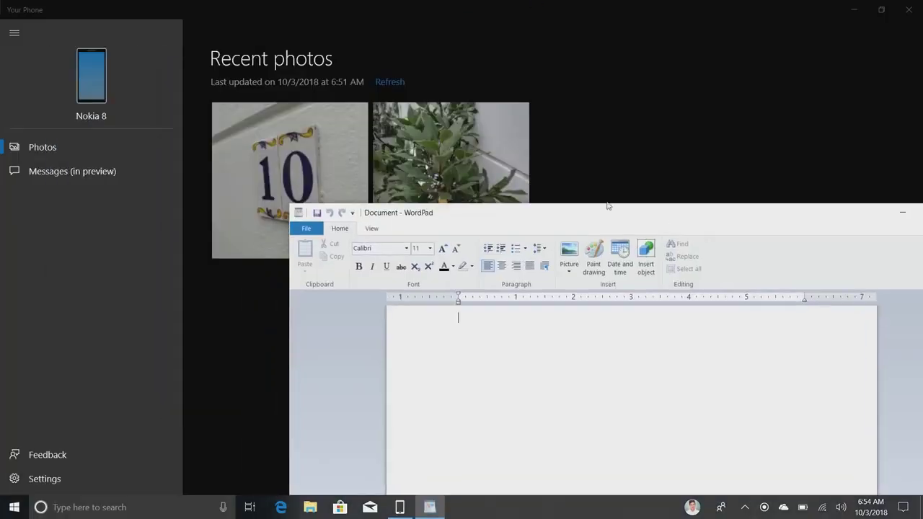
Step: Arrange Your Phone and WordPad side by side, each filling half of the screen
{"action": "left_click", "coordinate": [450, 150]}
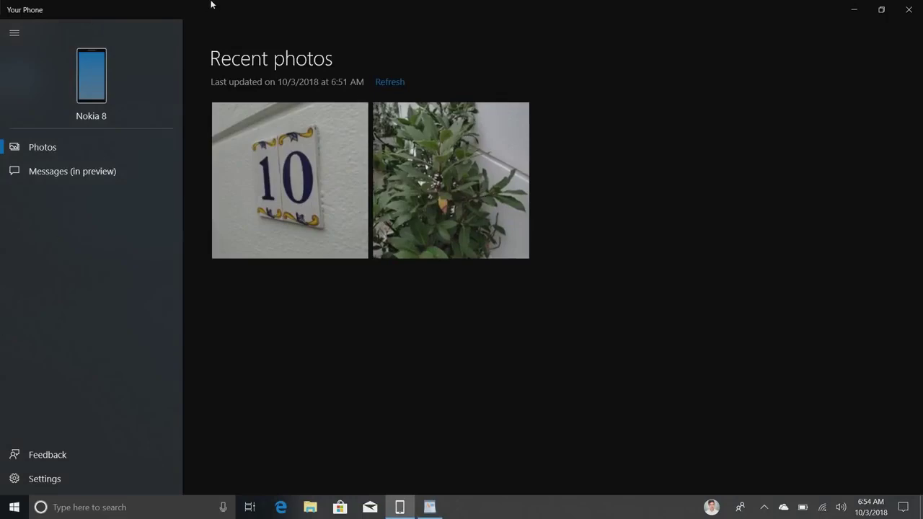
{"action": "key", "text": "super+Left"}
{"action": "left_click", "coordinate": [585, 211]}
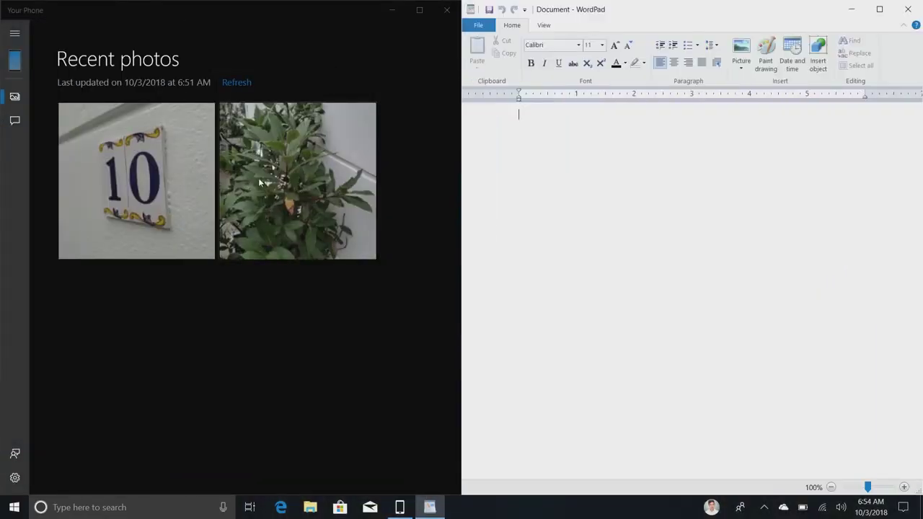
Step: Insert the plant photo from the phone's recent photos into the WordPad document and caption it "This is a plant."
{"action": "left_click_drag", "start_coordinate": [299, 164], "coordinate": [583, 228]}
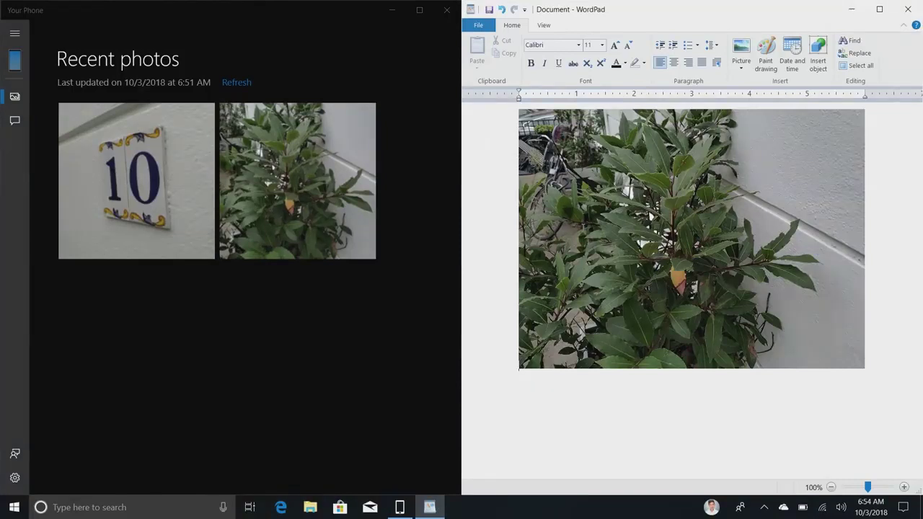
{"action": "type", "text": "This is aplant."}
{"action": "left_click", "coordinate": [551, 385]}
Step: Maximize Your Phone, restore it to a floating window over WordPad, and make it narrower and taller
{"action": "left_click", "coordinate": [419, 10]}
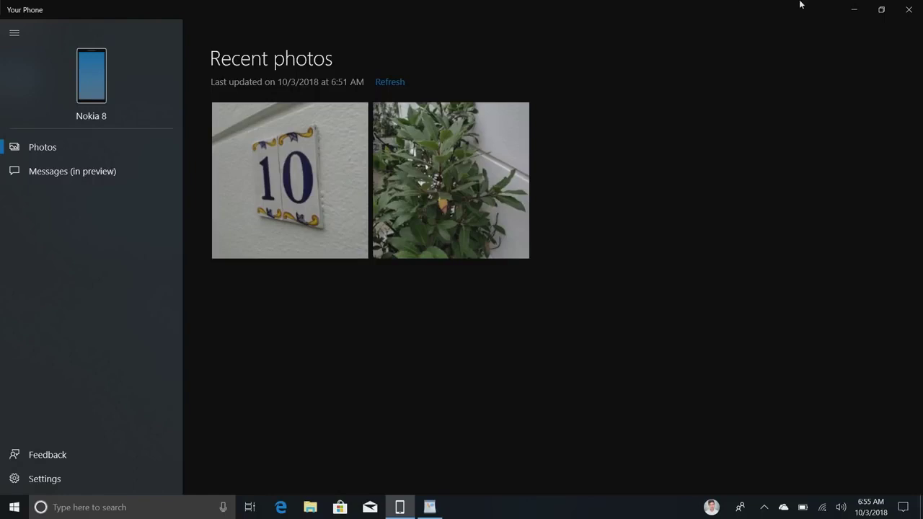
{"action": "left_click", "coordinate": [881, 10]}
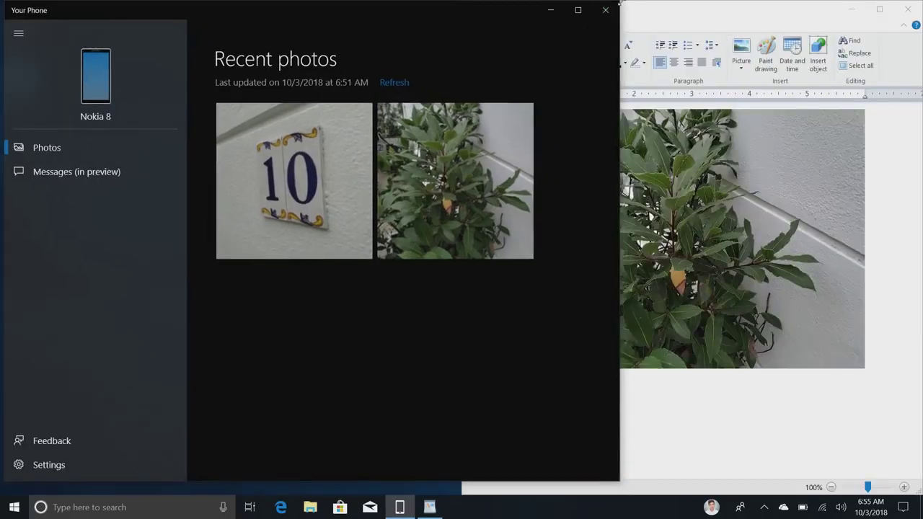
{"action": "left_click_drag", "start_coordinate": [527, 8], "coordinate": [736, 61]}
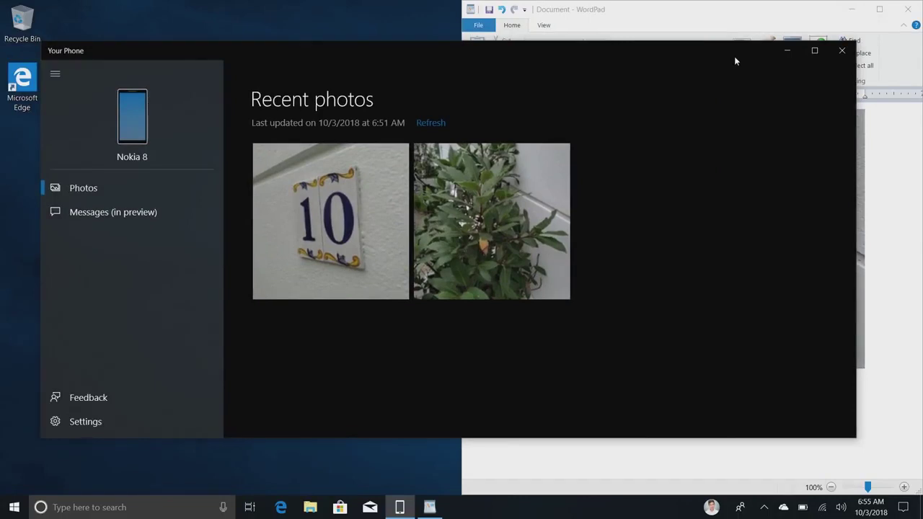
{"action": "left_click_drag", "start_coordinate": [855, 437], "coordinate": [780, 465]}
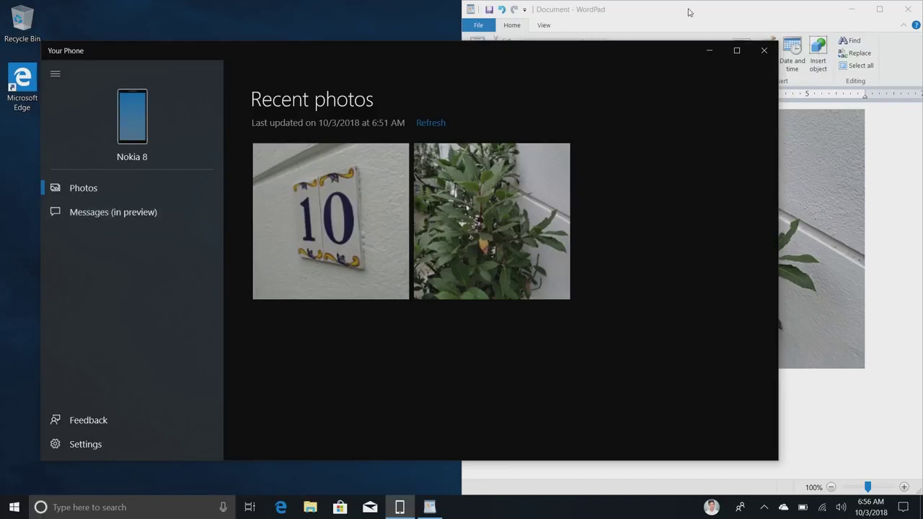
Step: Close Your Phone and WordPad, and switch to Microsoft Edge
{"action": "left_click", "coordinate": [764, 50]}
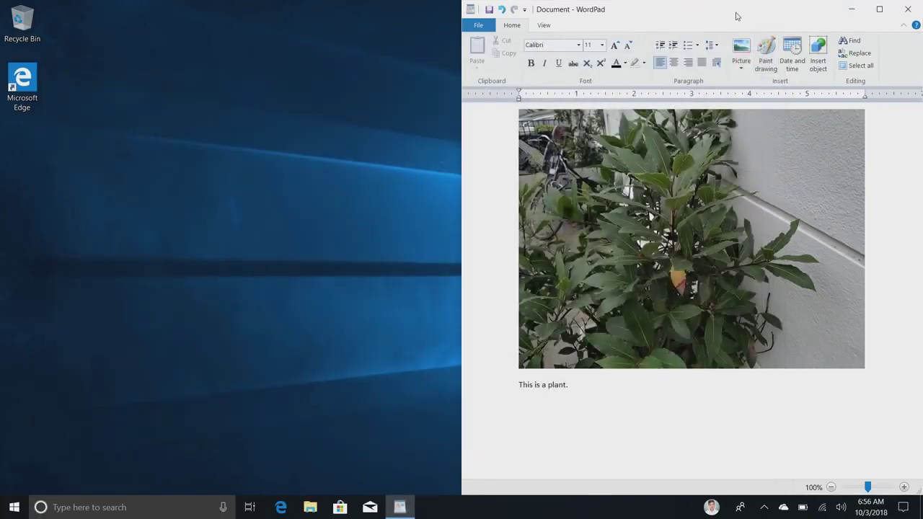
{"action": "left_click", "coordinate": [908, 8]}
{"action": "key", "text": "super+1"}
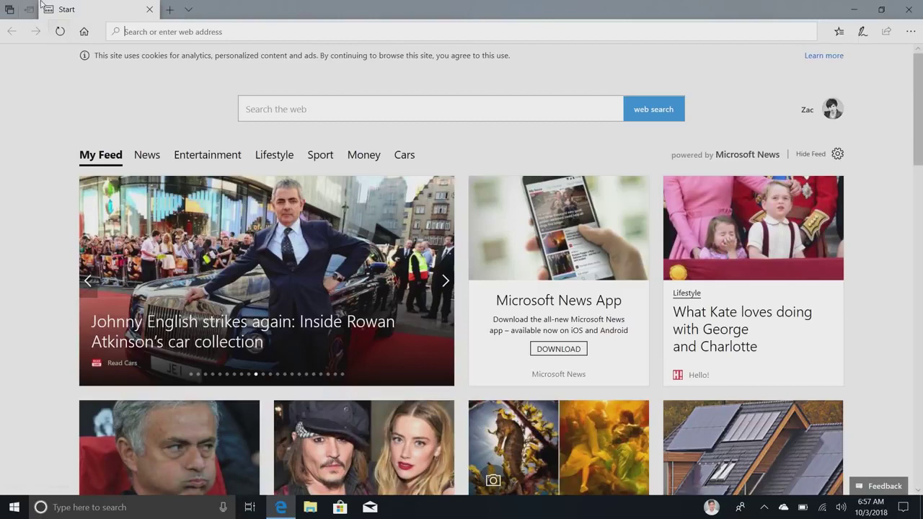
Step: Load bing.com in a new tab and return to the Start tab
{"action": "left_click", "coordinate": [169, 10]}
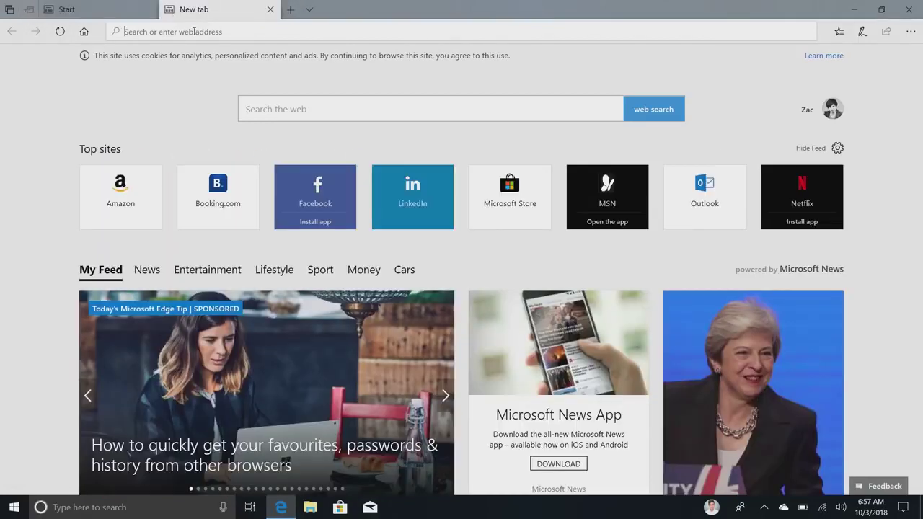
{"action": "type", "text": "bing.com"}
{"action": "key", "text": "Return"}
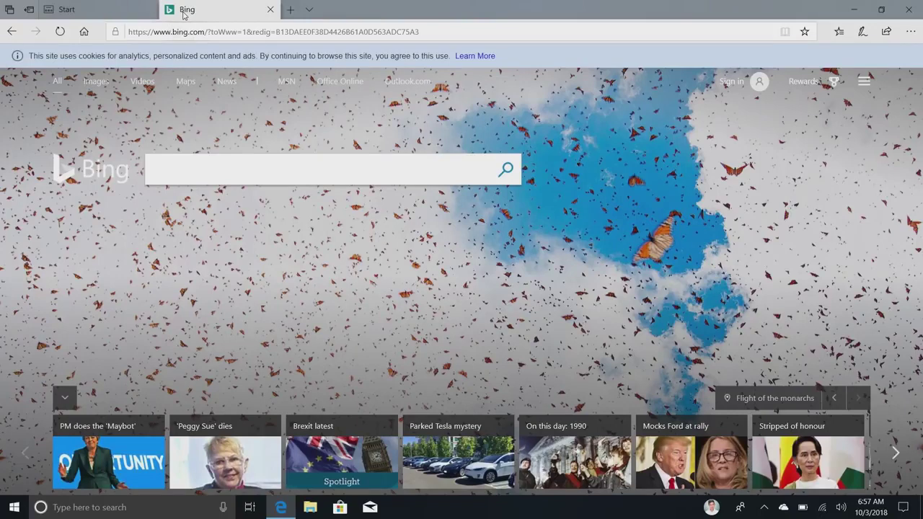
{"action": "left_click", "coordinate": [90, 7]}
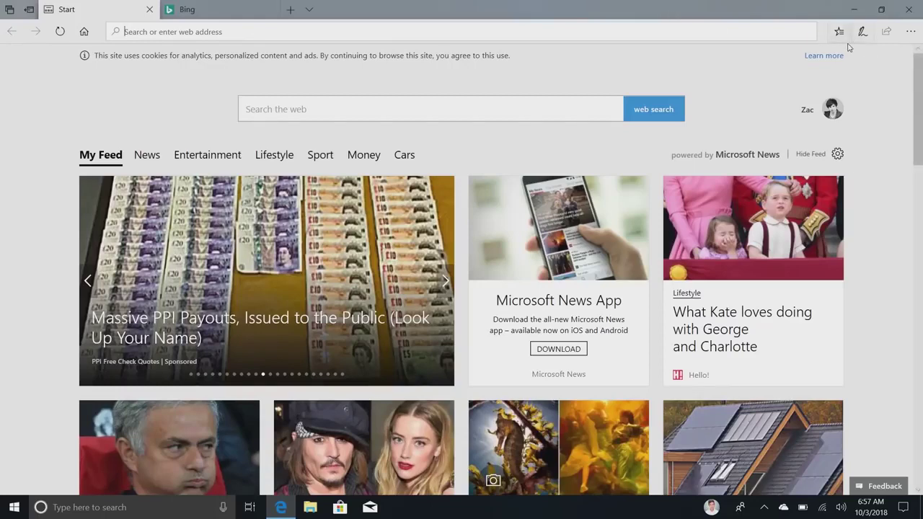
Step: Examine the redesigned main menu, the general settings and the Favorites list
{"action": "left_click", "coordinate": [911, 31]}
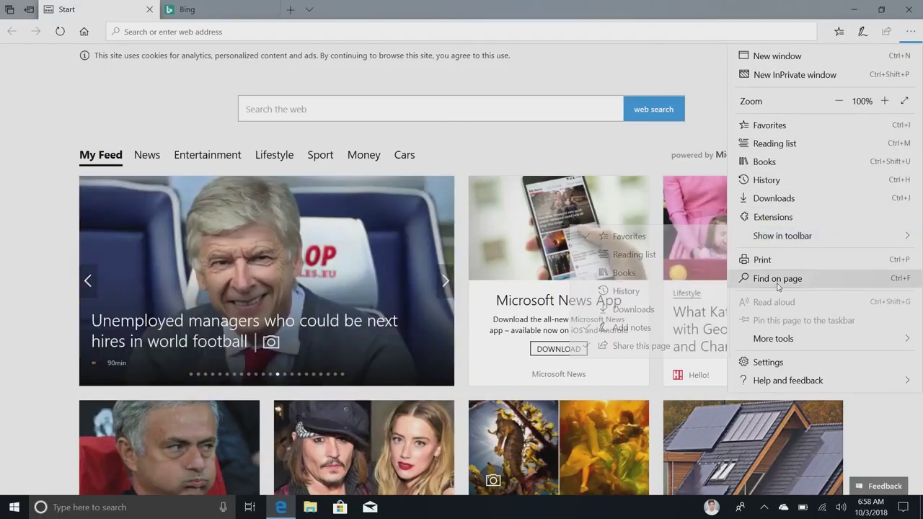
{"action": "left_click", "coordinate": [769, 362]}
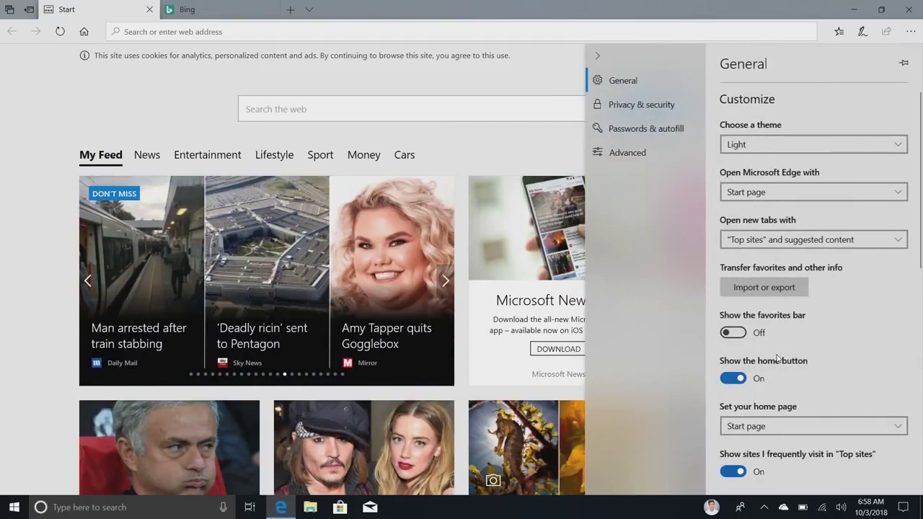
{"action": "key", "text": "Escape"}
{"action": "left_click", "coordinate": [838, 32]}
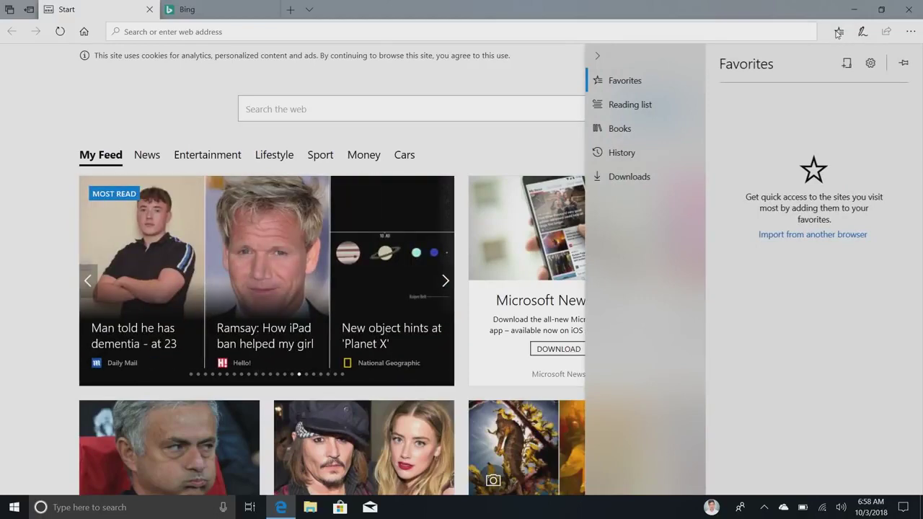
Step: Set the browser theme to Dark in the general settings
{"action": "left_click", "coordinate": [912, 33]}
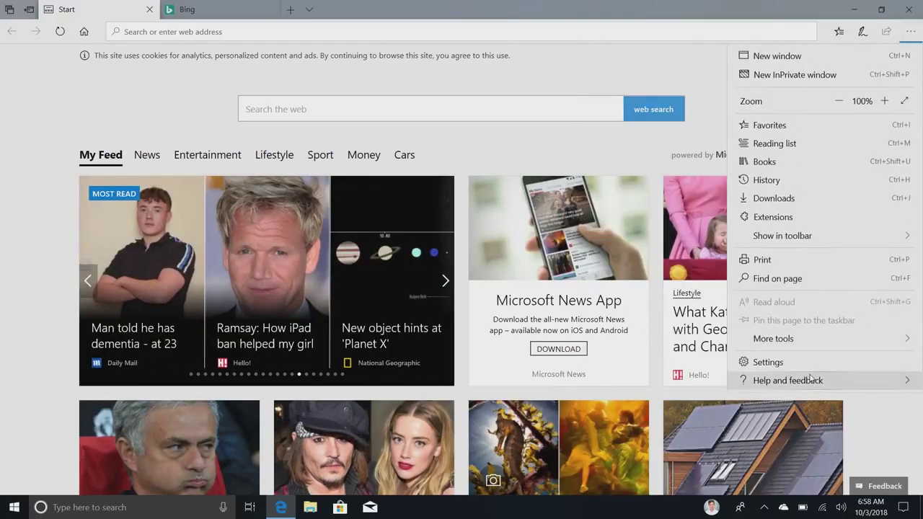
{"action": "left_click", "coordinate": [810, 365]}
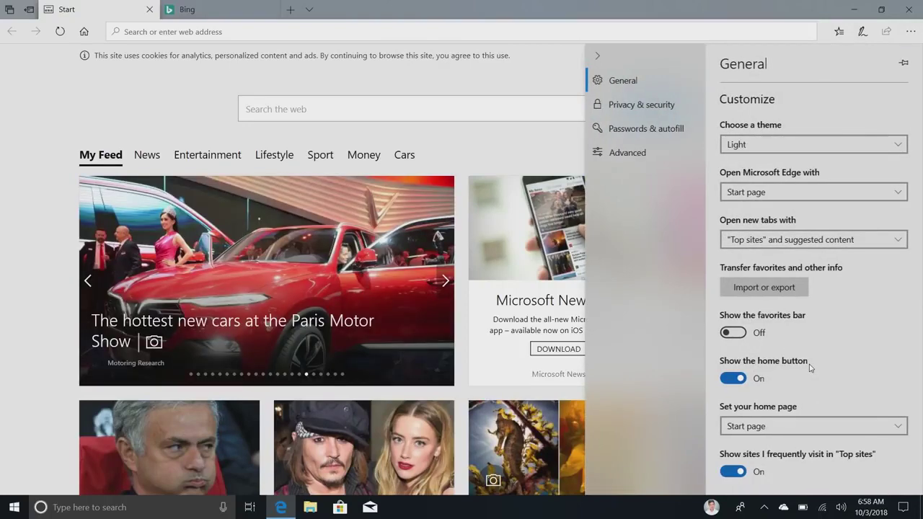
{"action": "left_click", "coordinate": [765, 144]}
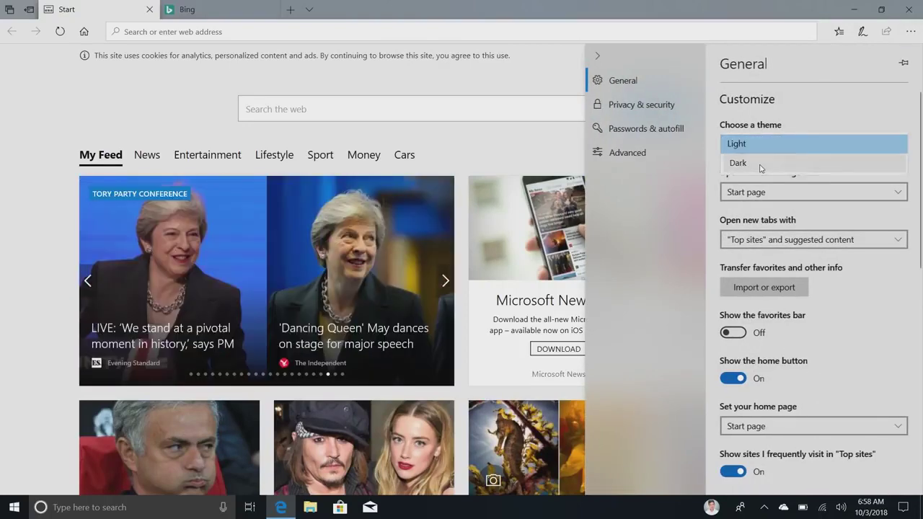
{"action": "left_click", "coordinate": [762, 164]}
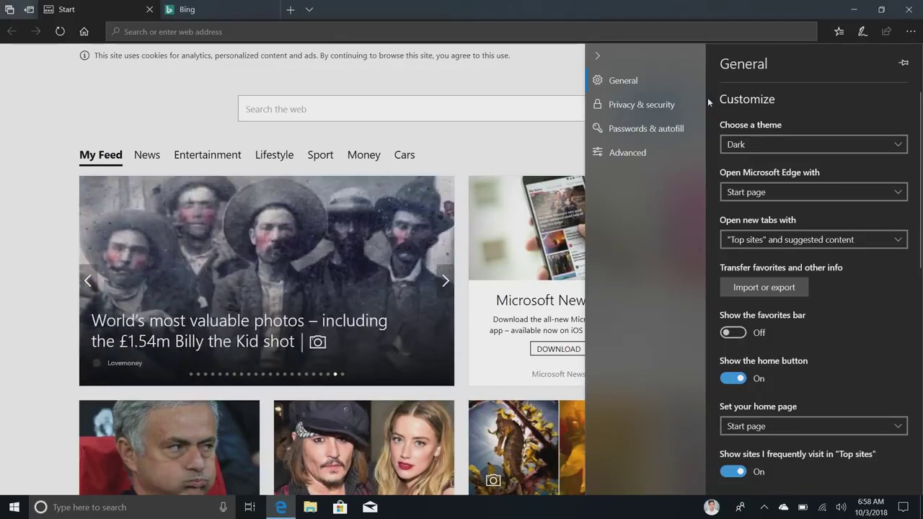
Step: Review the browsing data, privacy and security options in the Privacy & security settings
{"action": "left_click", "coordinate": [680, 105]}
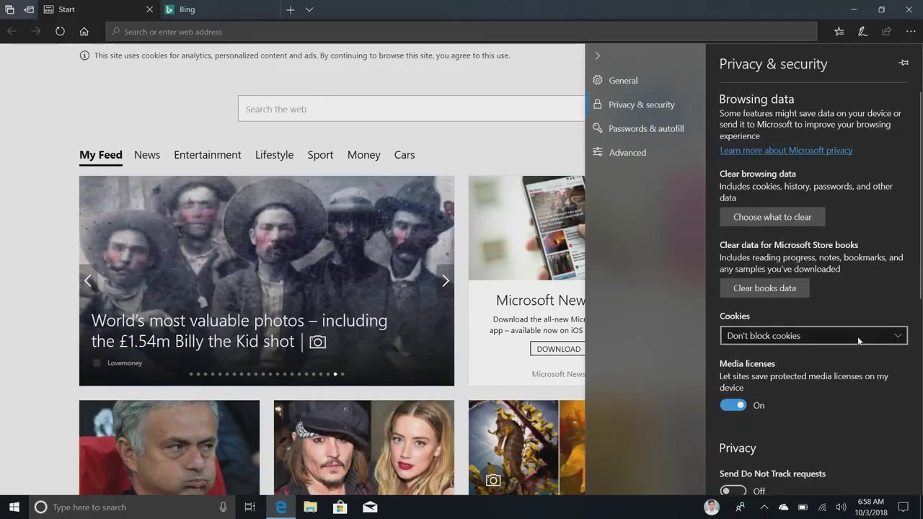
{"action": "scroll", "coordinate": [858, 336], "scroll_direction": "down", "scroll_amount": 3}
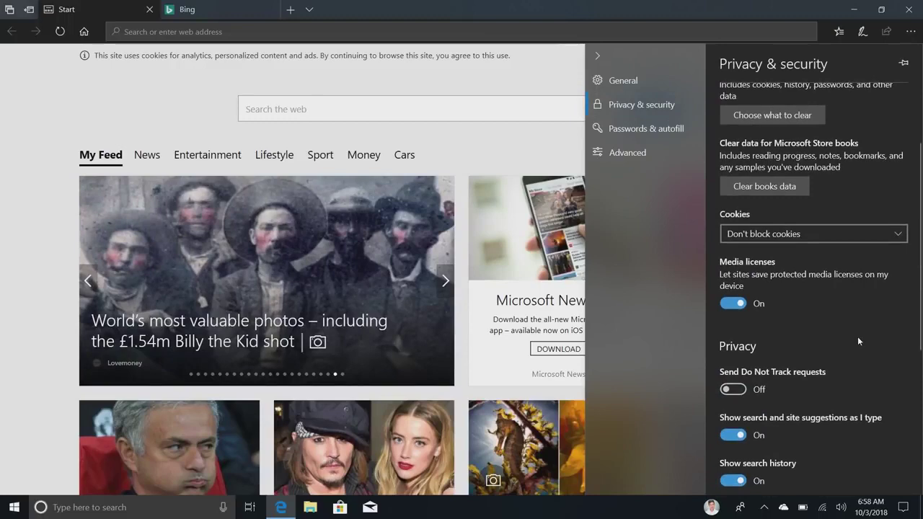
{"action": "scroll", "coordinate": [857, 336], "scroll_direction": "up", "scroll_amount": 1}
{"action": "scroll", "coordinate": [857, 336], "scroll_direction": "up", "scroll_amount": 2}
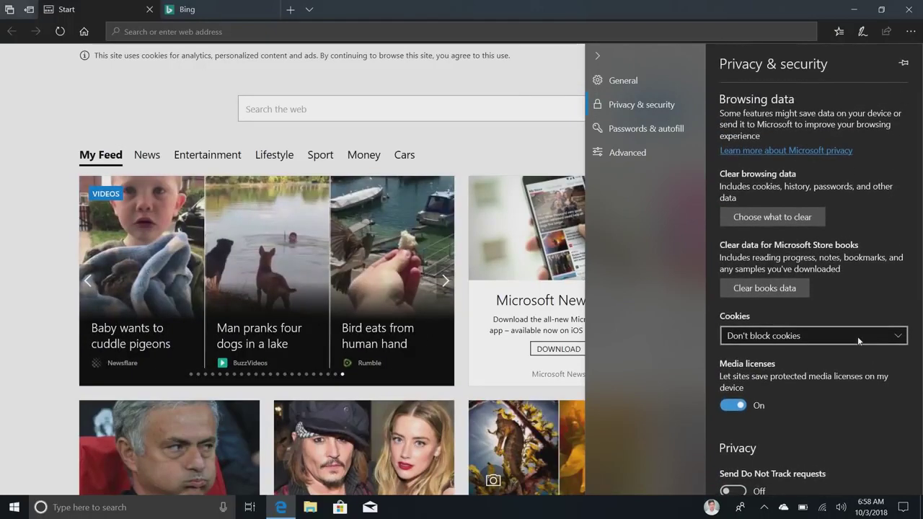
{"action": "scroll", "coordinate": [858, 336], "scroll_direction": "down", "scroll_amount": 10}
{"action": "scroll", "coordinate": [859, 338], "scroll_direction": "up", "scroll_amount": 1}
{"action": "scroll", "coordinate": [858, 338], "scroll_direction": "down", "scroll_amount": 1}
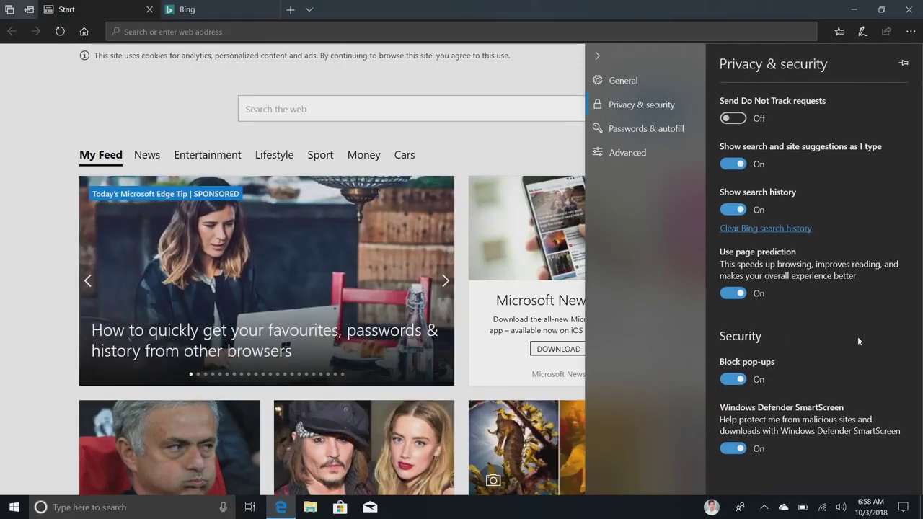
{"action": "scroll", "coordinate": [858, 336], "scroll_direction": "up", "scroll_amount": 3}
Step: Set media autoplay to Block in the advanced settings, and close the settings after viewing the Passwords & autofill options
{"action": "left_click", "coordinate": [642, 163]}
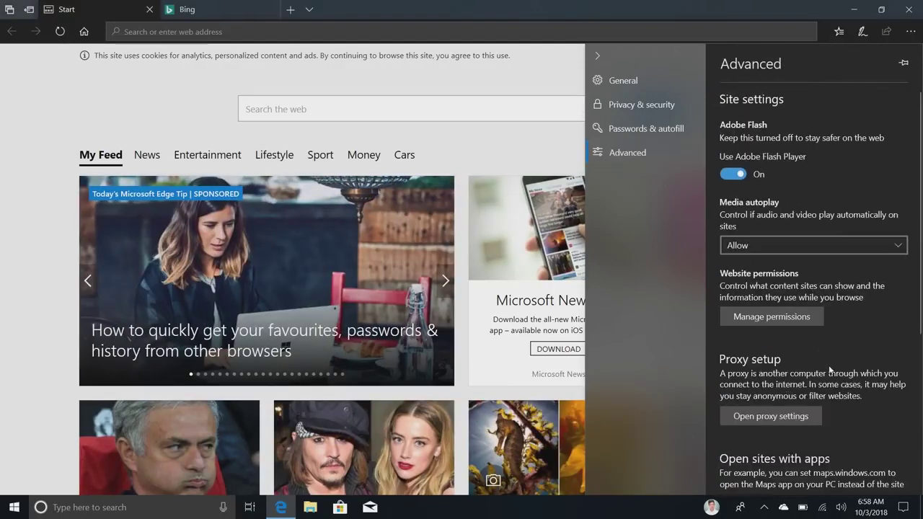
{"action": "left_click", "coordinate": [765, 246]}
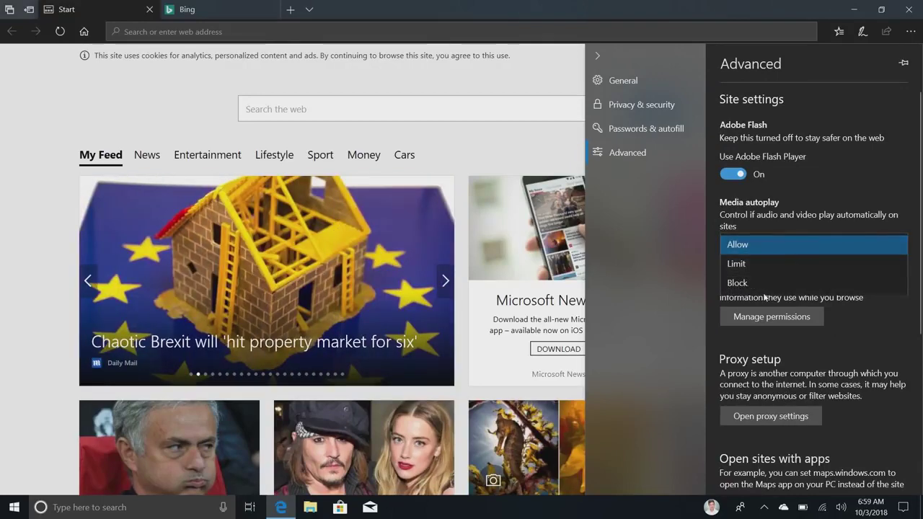
{"action": "left_click", "coordinate": [729, 292]}
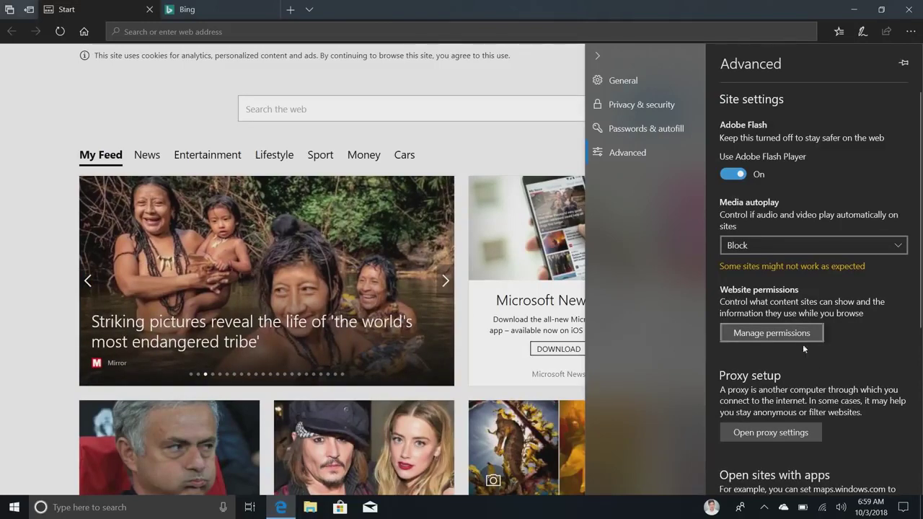
{"action": "scroll", "coordinate": [812, 364], "scroll_direction": "down", "scroll_amount": 5}
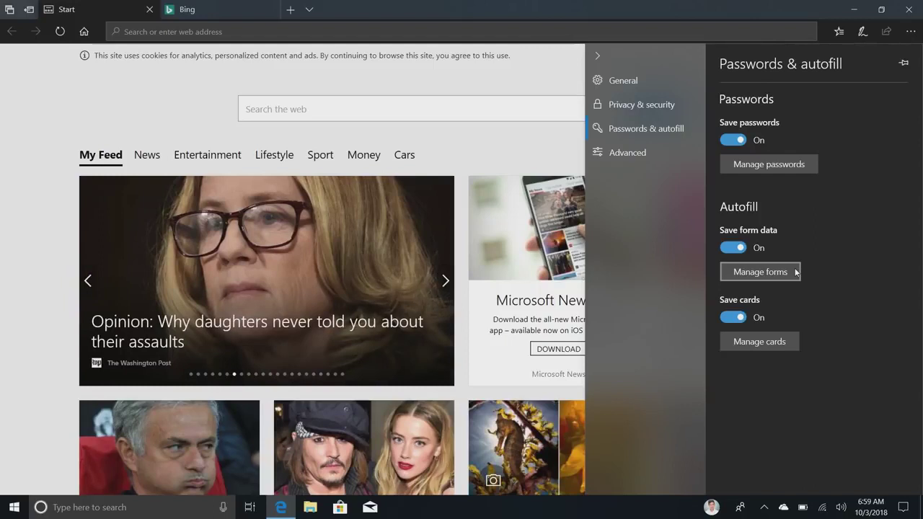
{"action": "left_click", "coordinate": [613, 5]}
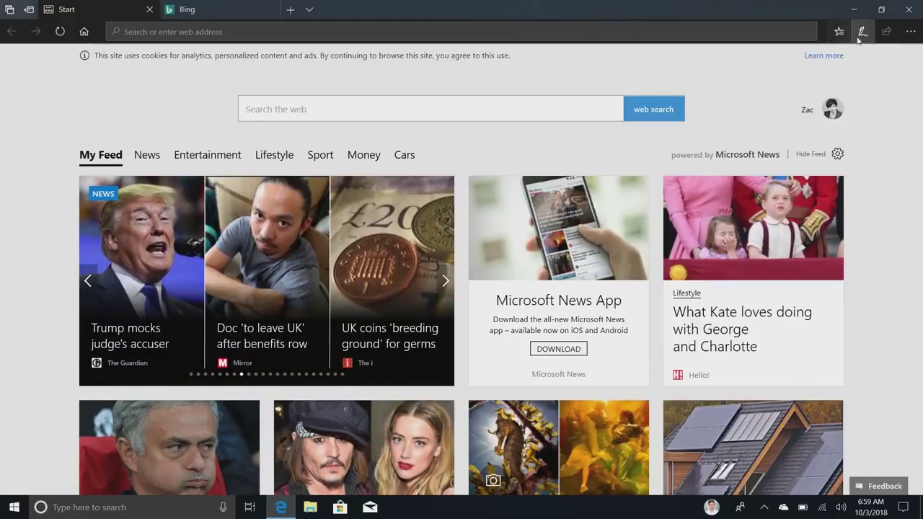
Step: Close the Start tab and search Bing for "surface rt pdf"
{"action": "key", "text": "ctrl+Tab"}
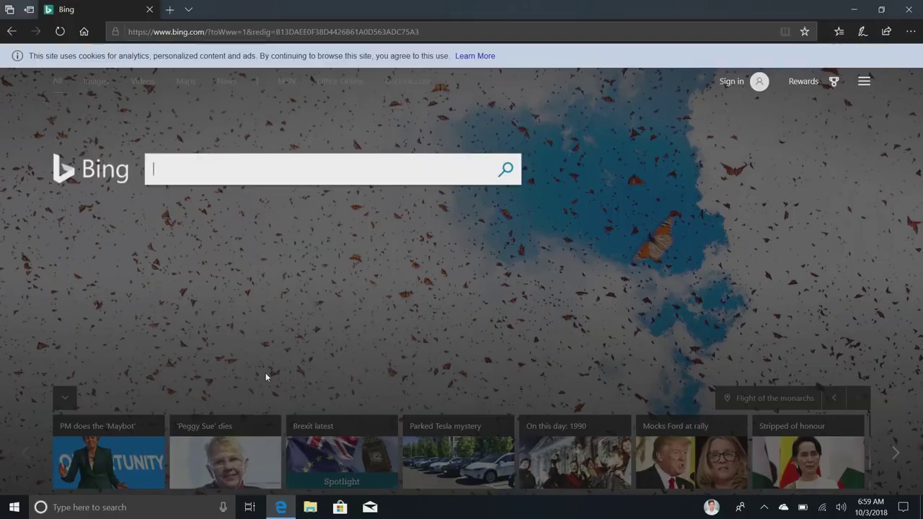
{"action": "type", "text": "surface rt pdf"}
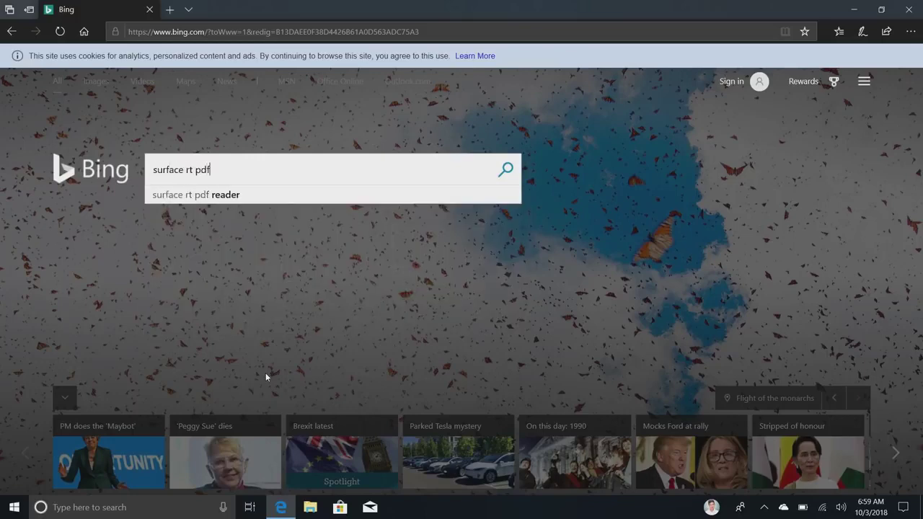
{"action": "key", "text": "Return"}
Step: Save the Surface User Guide PDF from the download.microsoft.com result and dismiss the download notification
{"action": "left_click", "coordinate": [194, 340]}
{"action": "left_click", "coordinate": [578, 475]}
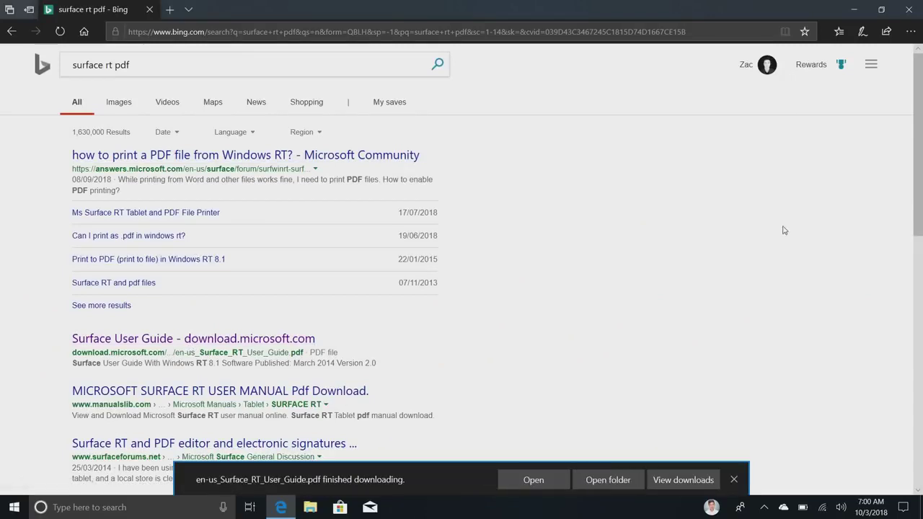
{"action": "left_click", "coordinate": [734, 480]}
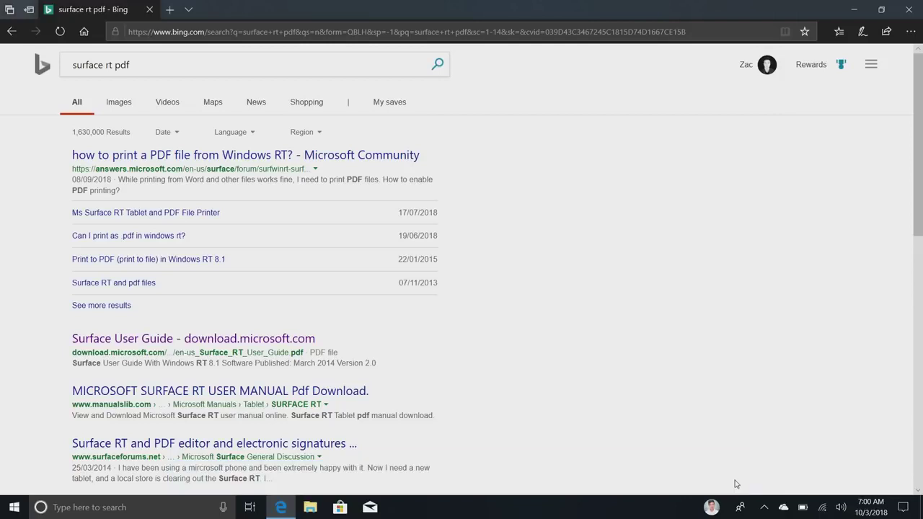
Step: Show the downloaded en-us_Surface_RT_User_Guide.pdf in its folder from the browser's downloads list
{"action": "left_click", "coordinate": [839, 31]}
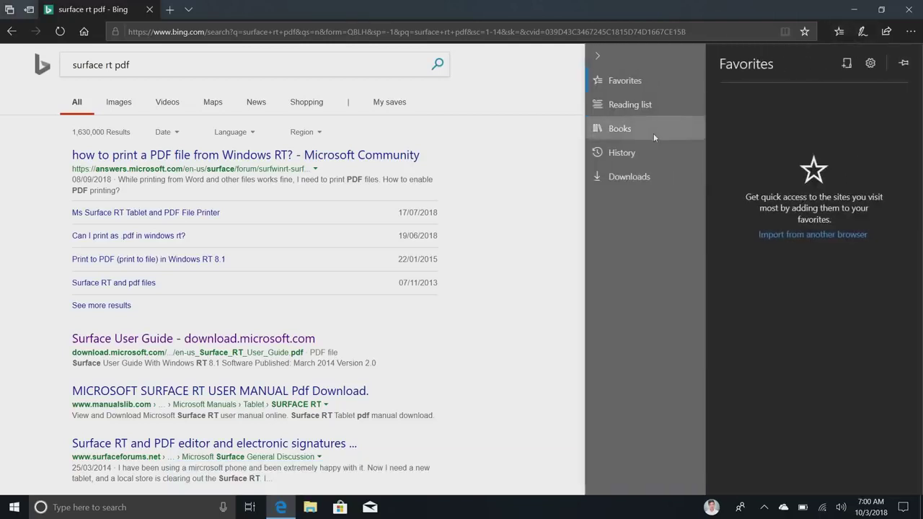
{"action": "left_click", "coordinate": [627, 176]}
{"action": "right_click", "coordinate": [777, 121]}
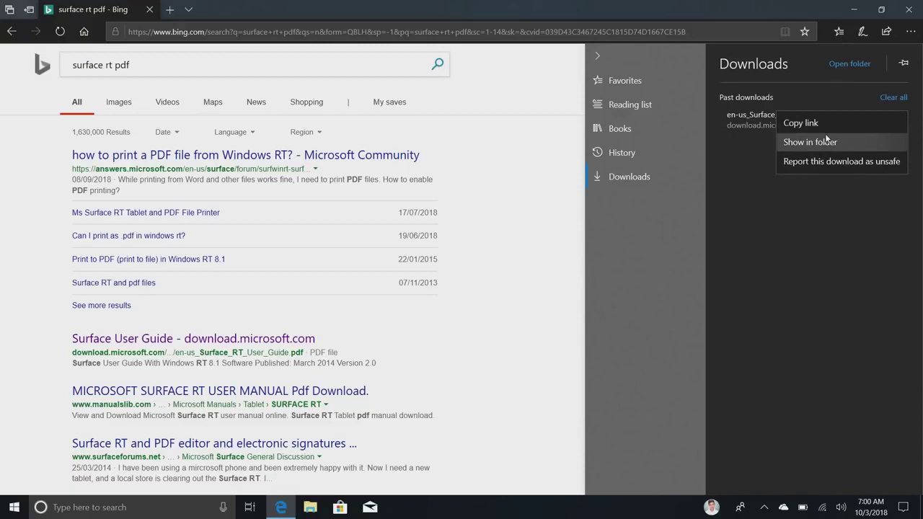
{"action": "left_click", "coordinate": [861, 143]}
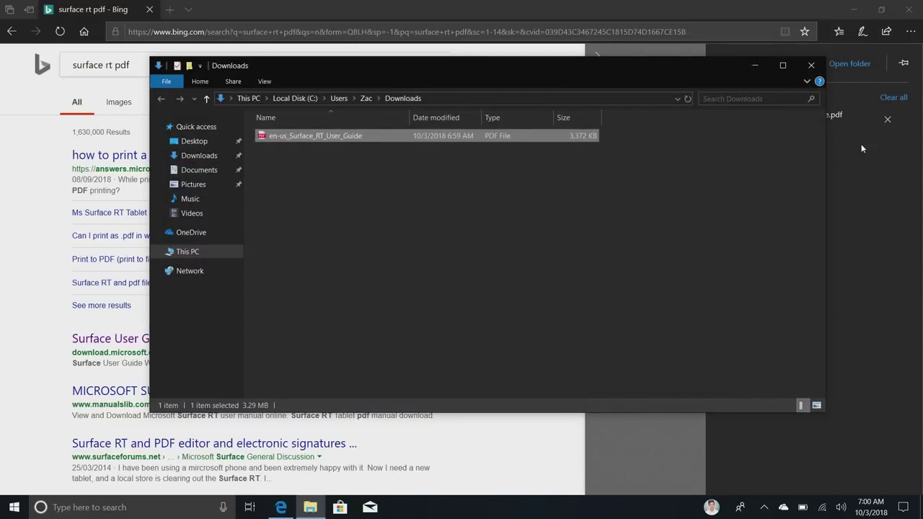
Step: Open en-us_Surface_RT_User_Guide.pdf from the Downloads folder and unpin the PDF toolbar while paging through the document
{"action": "double_click", "coordinate": [492, 143]}
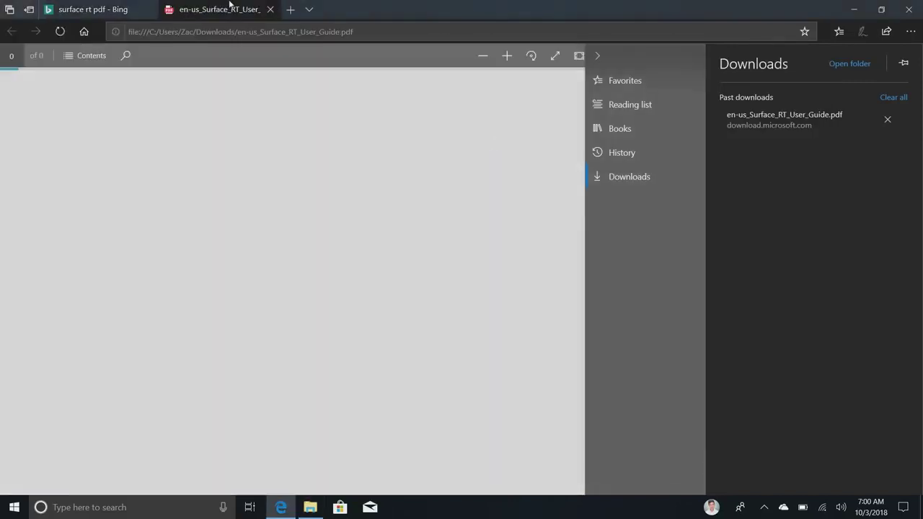
{"action": "left_click", "coordinate": [537, 181]}
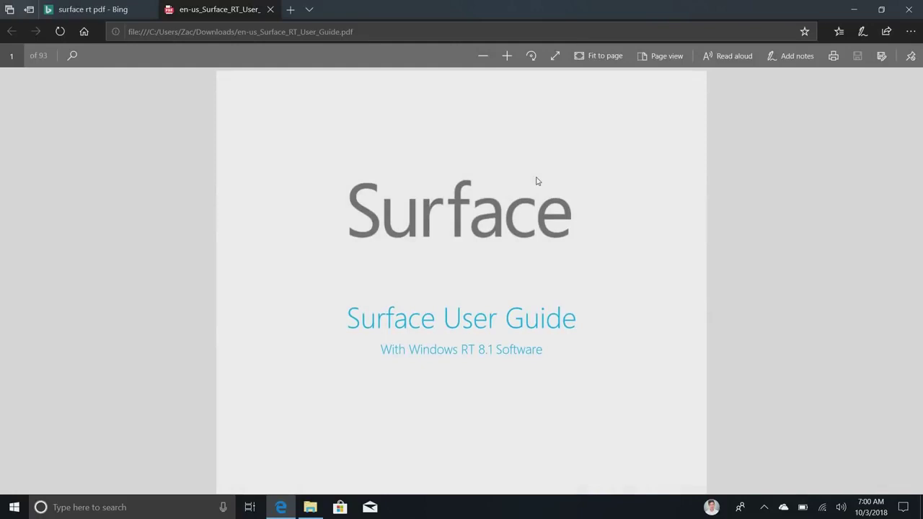
{"action": "scroll", "coordinate": [537, 181], "scroll_direction": "down", "scroll_amount": 5}
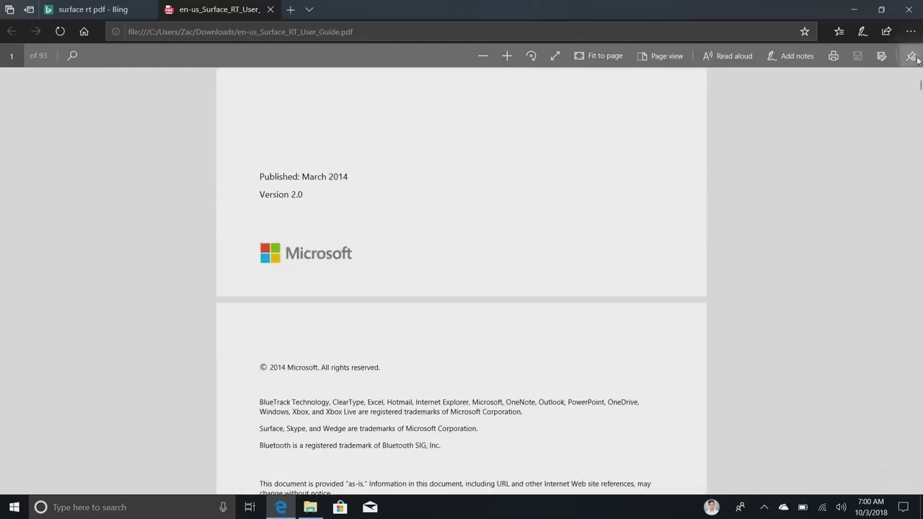
{"action": "scroll", "coordinate": [501, 136], "scroll_direction": "down", "scroll_amount": 5}
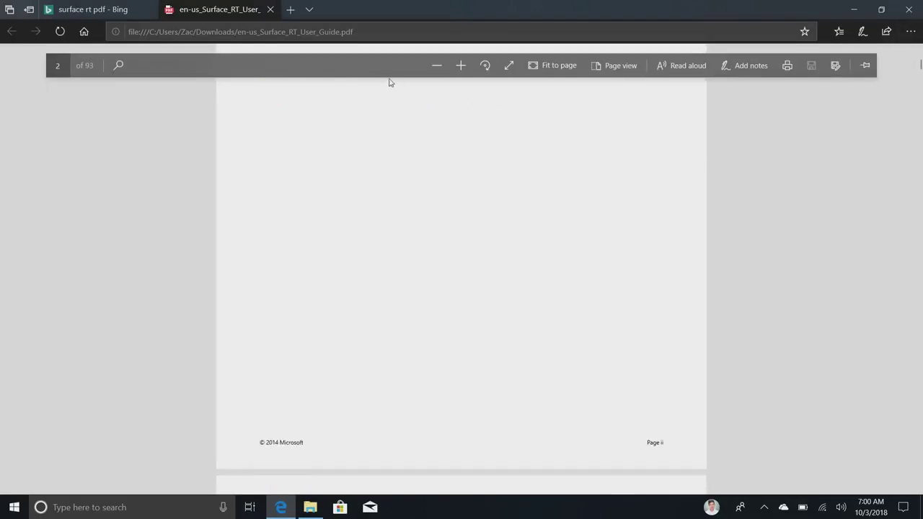
Step: Pin the PDF toolbar, unpin it again, and return to the first page of the guide
{"action": "left_click", "coordinate": [865, 66]}
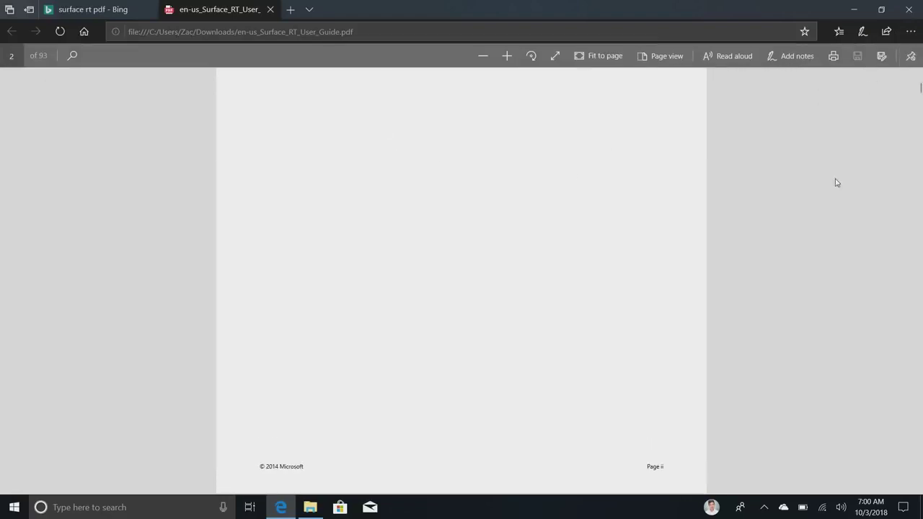
{"action": "scroll", "coordinate": [836, 182], "scroll_direction": "down", "scroll_amount": 3}
{"action": "left_click", "coordinate": [911, 57]}
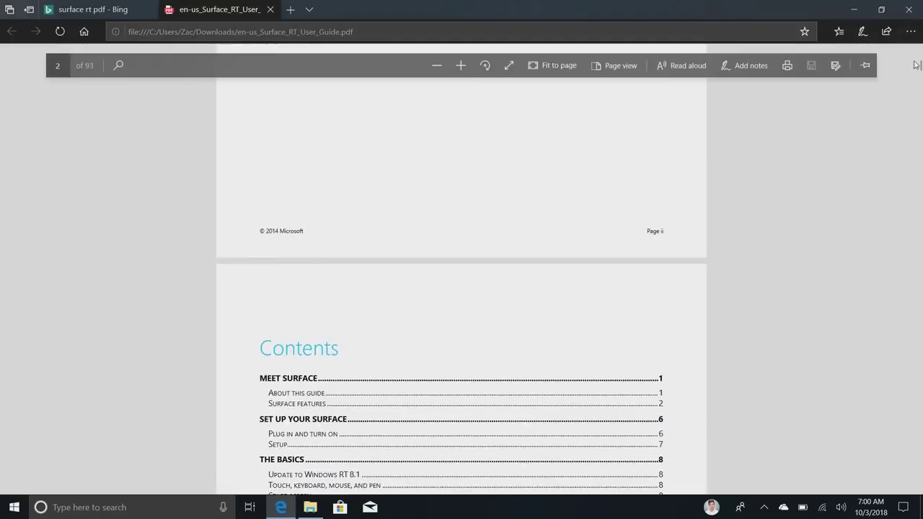
{"action": "scroll", "coordinate": [763, 136], "scroll_direction": "down", "scroll_amount": 1}
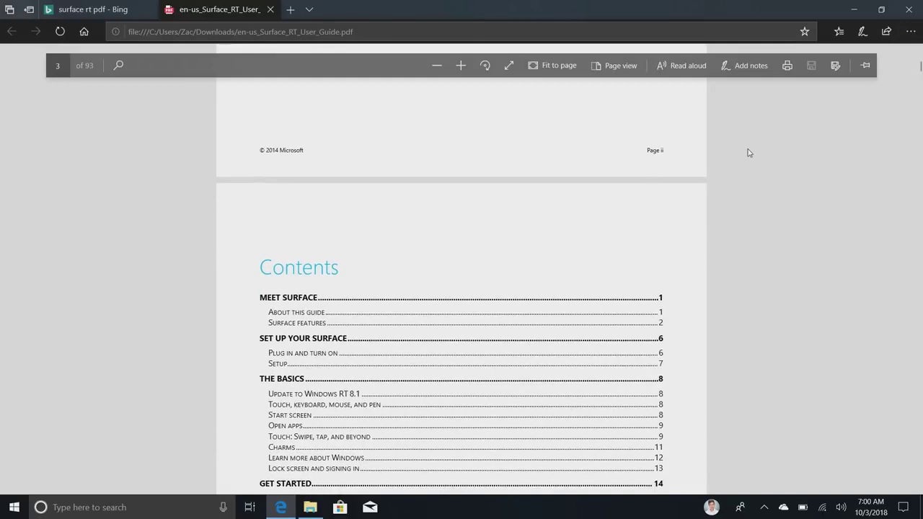
{"action": "key", "text": "Home"}
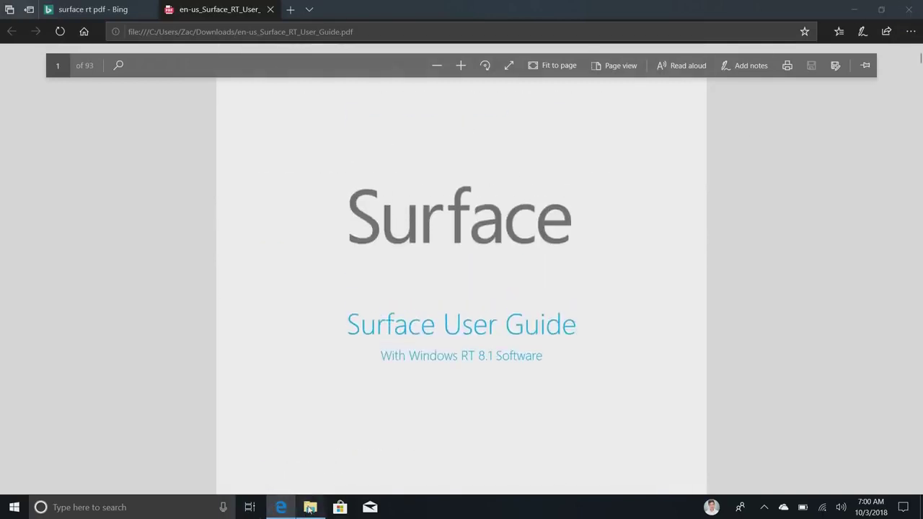
Step: Switch to the Downloads folder in File Explorer, show its contents as extra large icons, and deselect the PDF
{"action": "left_click", "coordinate": [310, 507]}
{"action": "left_click", "coordinate": [200, 81]}
{"action": "left_click", "coordinate": [259, 81]}
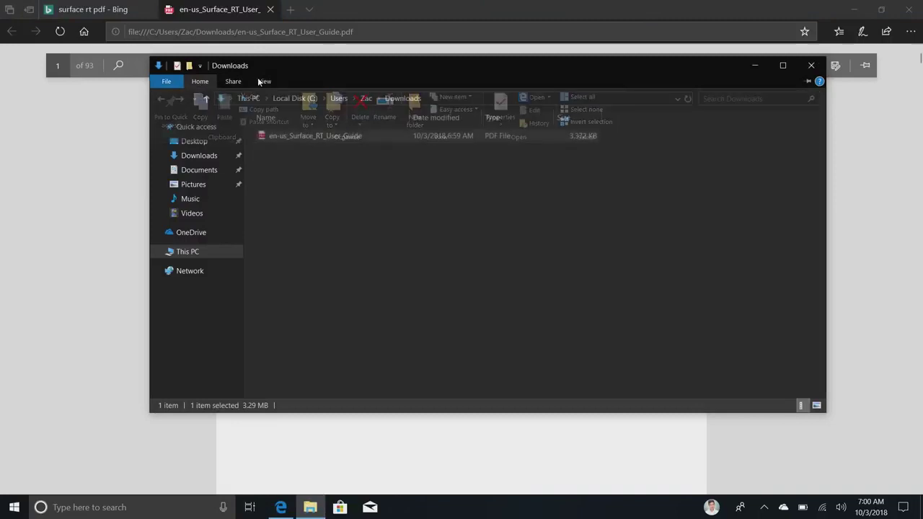
{"action": "left_click", "coordinate": [278, 98]}
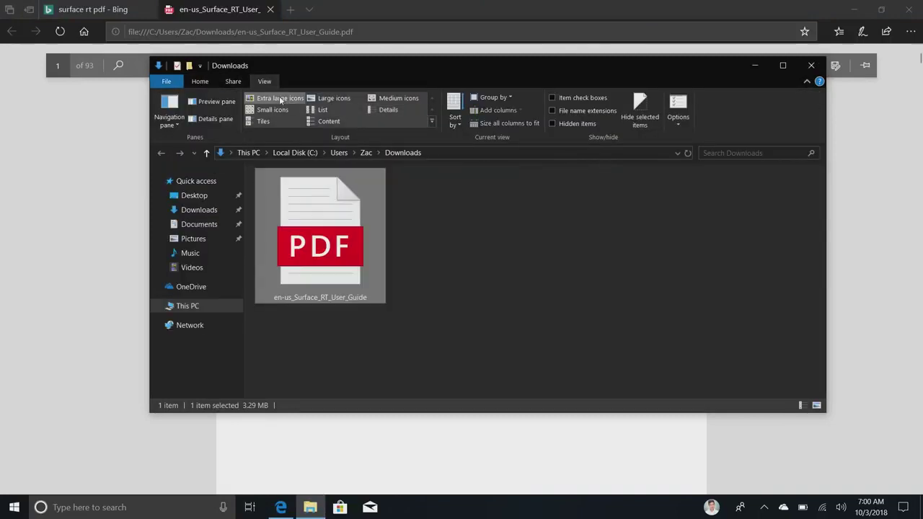
{"action": "left_click", "coordinate": [456, 274]}
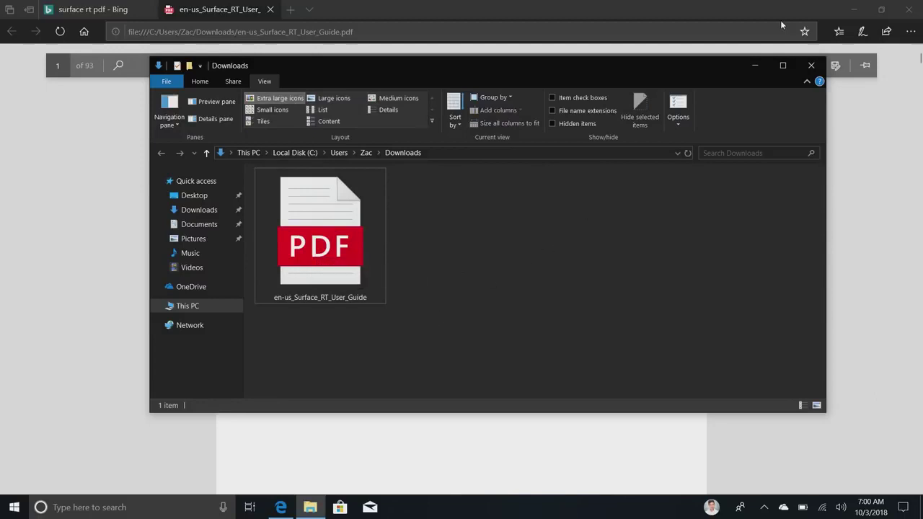
Step: Close the Surface User Guide tab, the browser window and the Downloads folder window
{"action": "right_click", "coordinate": [267, 17]}
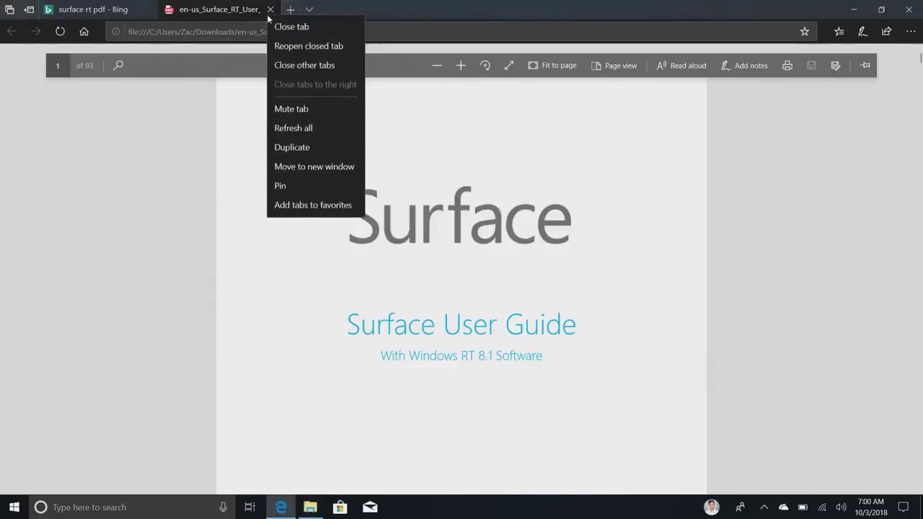
{"action": "left_click", "coordinate": [263, 14]}
{"action": "left_click", "coordinate": [270, 9]}
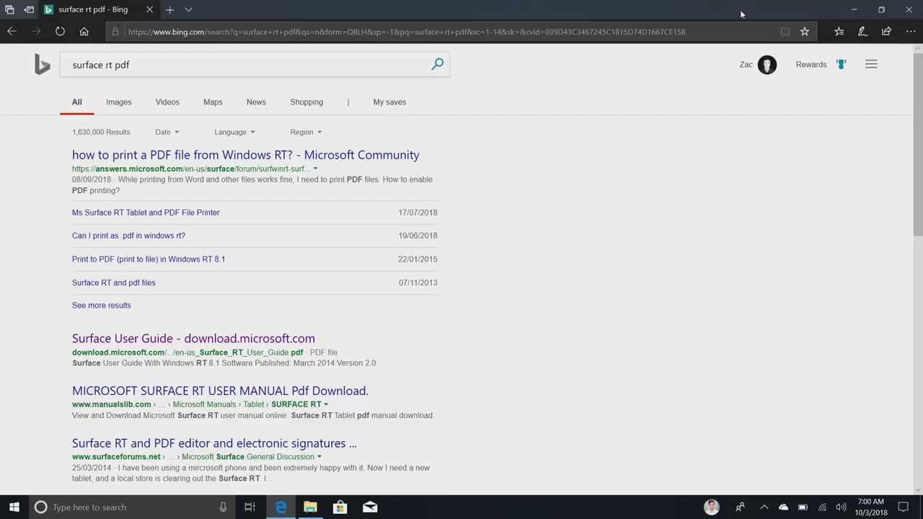
{"action": "left_click", "coordinate": [909, 9]}
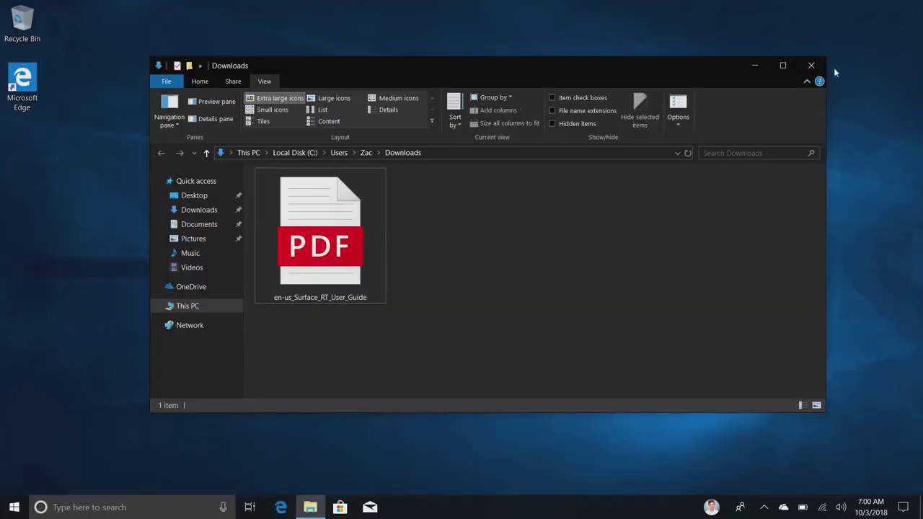
{"action": "left_click", "coordinate": [812, 68]}
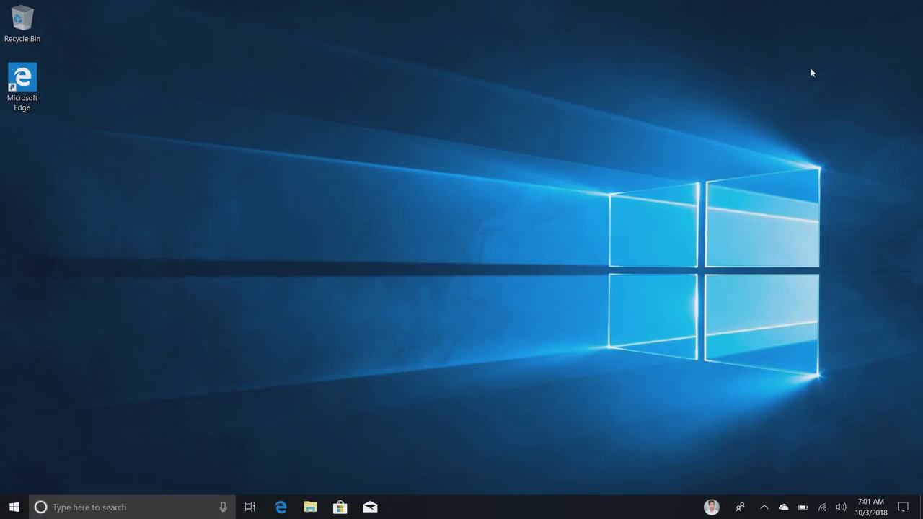
Step: Launch Game bar from the list of installed apps
{"action": "key", "text": "super"}
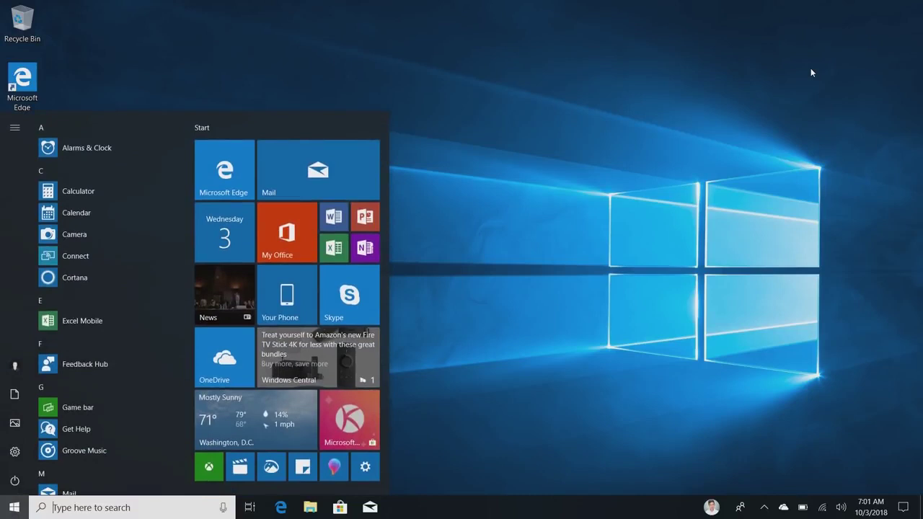
{"action": "scroll", "coordinate": [138, 373], "scroll_direction": "down", "scroll_amount": 3}
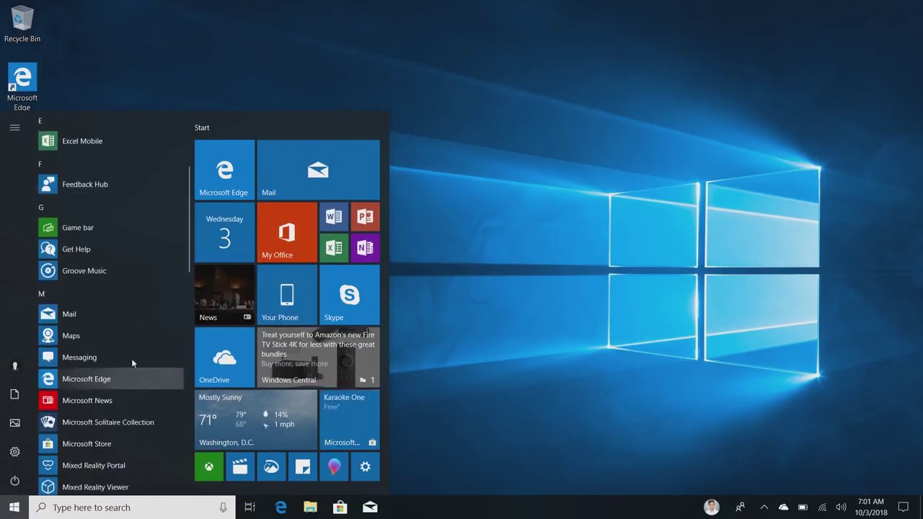
{"action": "left_click", "coordinate": [121, 226]}
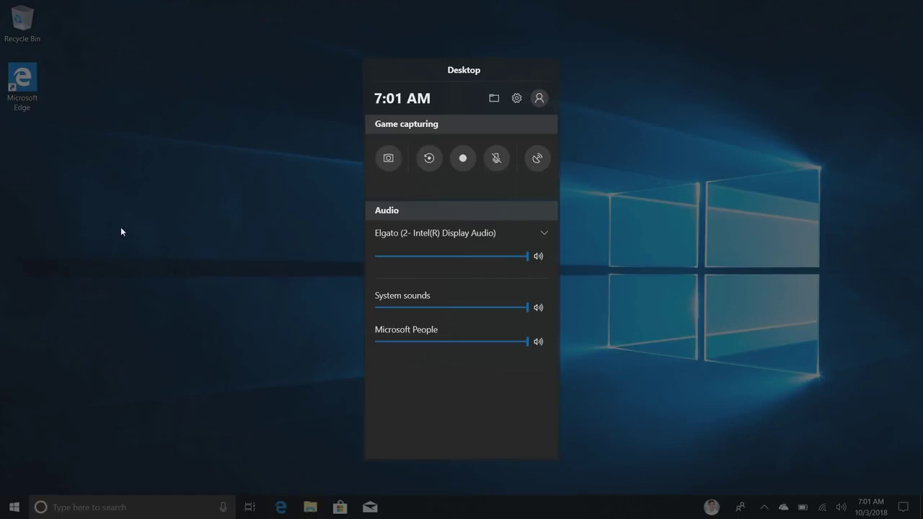
Step: Review the Game bar settings, including the General, Theme and Broadcasting options, and dismiss the overlay
{"action": "left_click", "coordinate": [516, 98]}
{"action": "scroll", "coordinate": [513, 303], "scroll_direction": "down", "scroll_amount": 3}
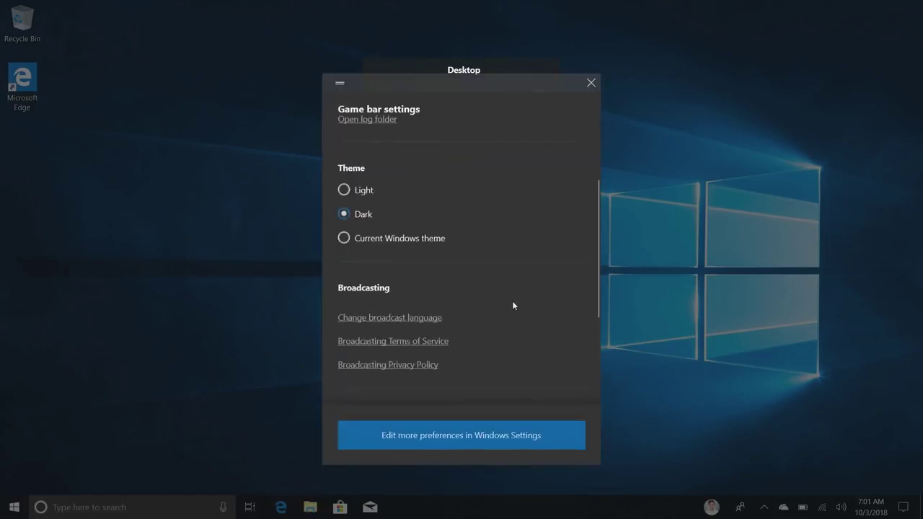
{"action": "scroll", "coordinate": [484, 263], "scroll_direction": "up", "scroll_amount": 3}
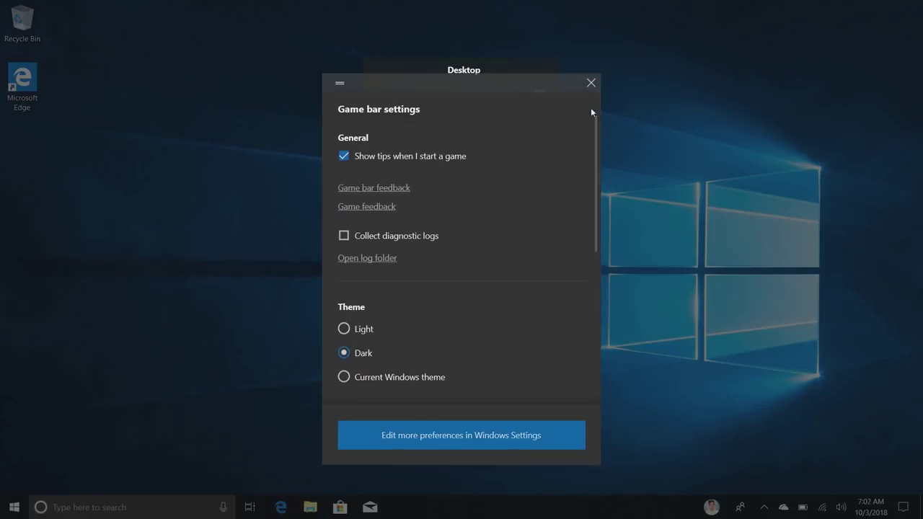
{"action": "left_click", "coordinate": [603, 77]}
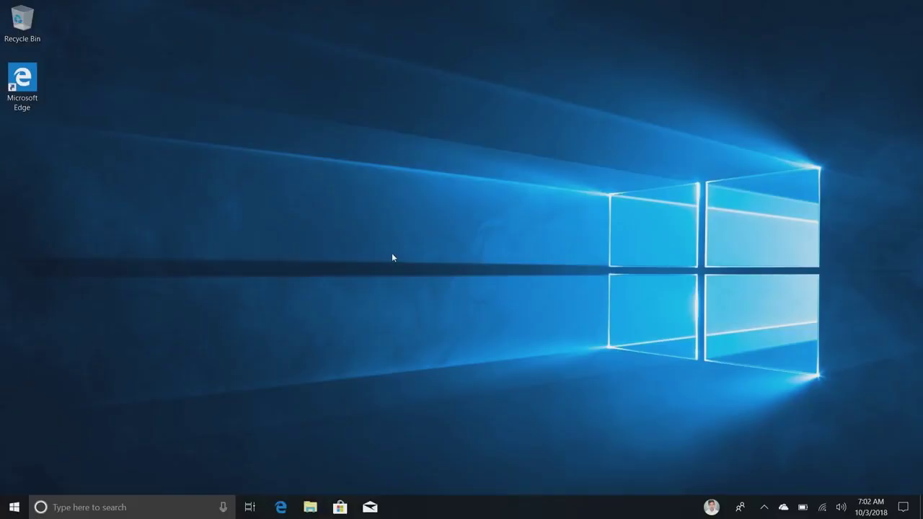
Step: Bring Game bar back, close its settings window, and return to the desktop
{"action": "key", "text": "super+g"}
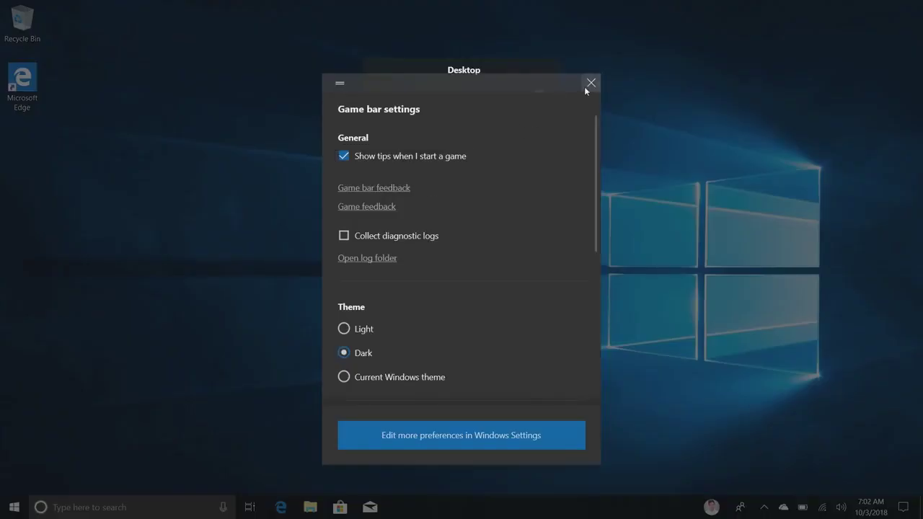
{"action": "left_click", "coordinate": [591, 83]}
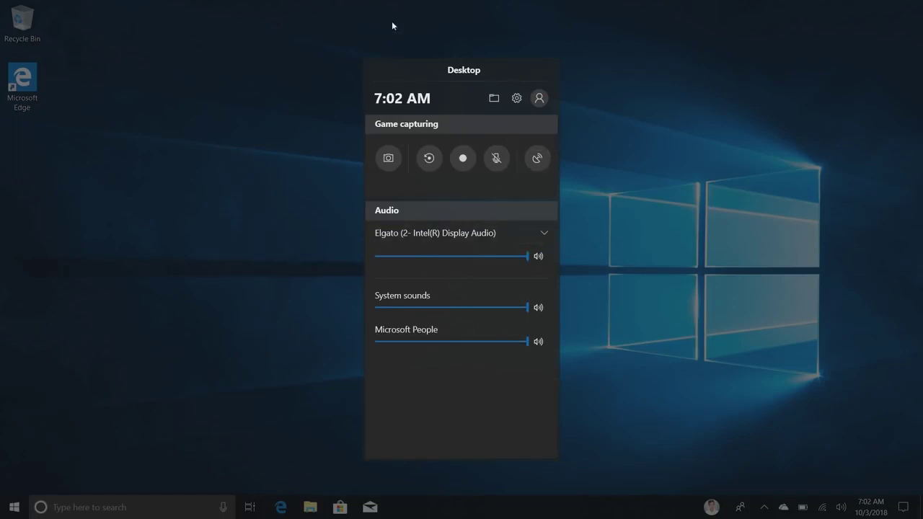
{"action": "left_click", "coordinate": [278, 140]}
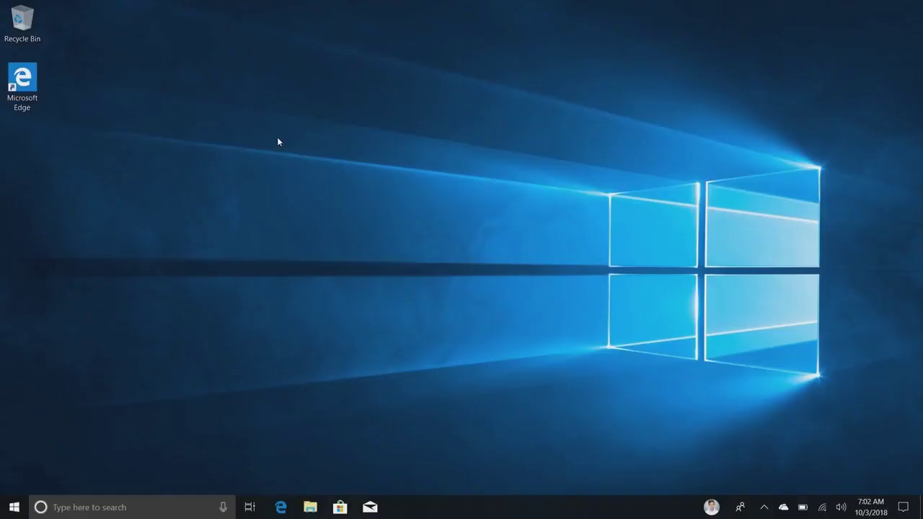
Step: Open Windows Settings maximized, view the Focus assist page from the suggestion card, and return to the Settings home page
{"action": "key", "text": "super+i"}
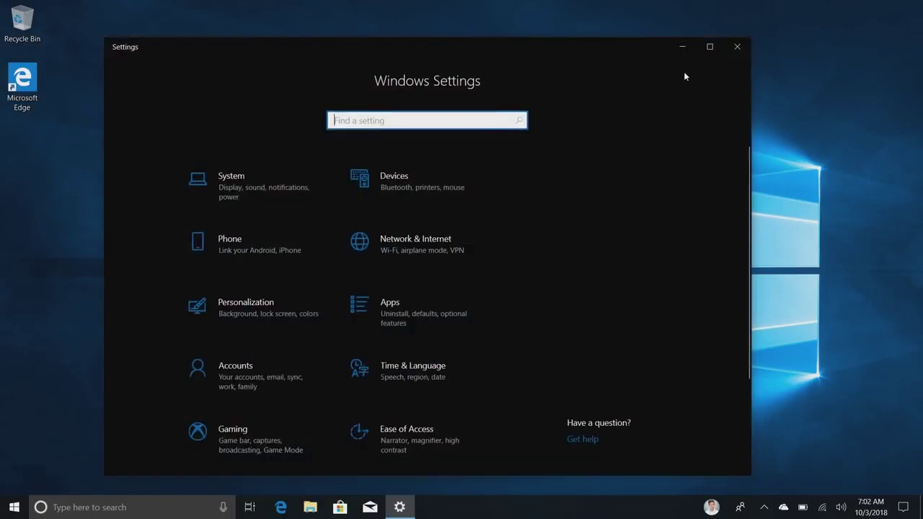
{"action": "left_click", "coordinate": [710, 46]}
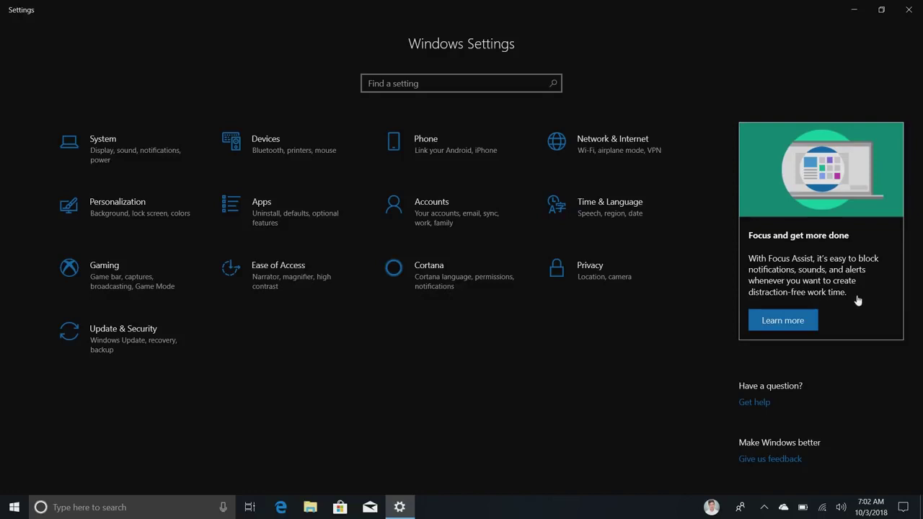
{"action": "left_click", "coordinate": [807, 327]}
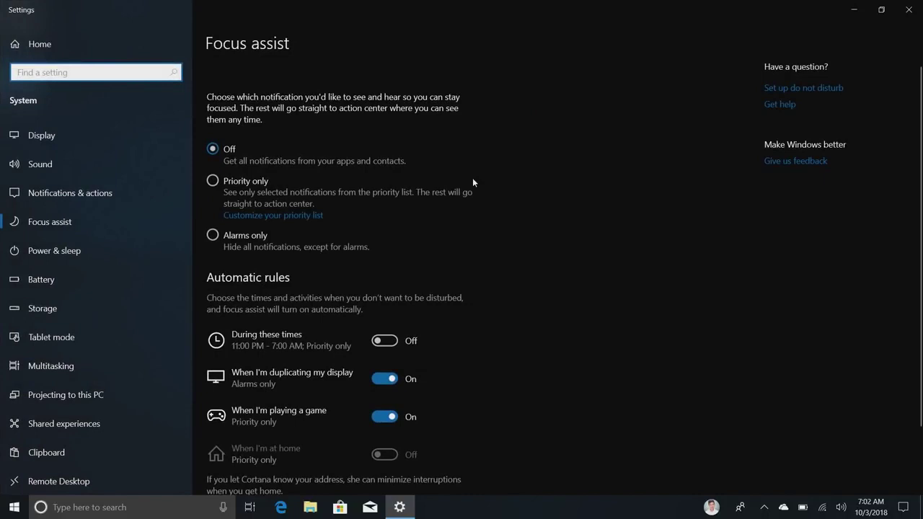
{"action": "key", "text": "alt+Left"}
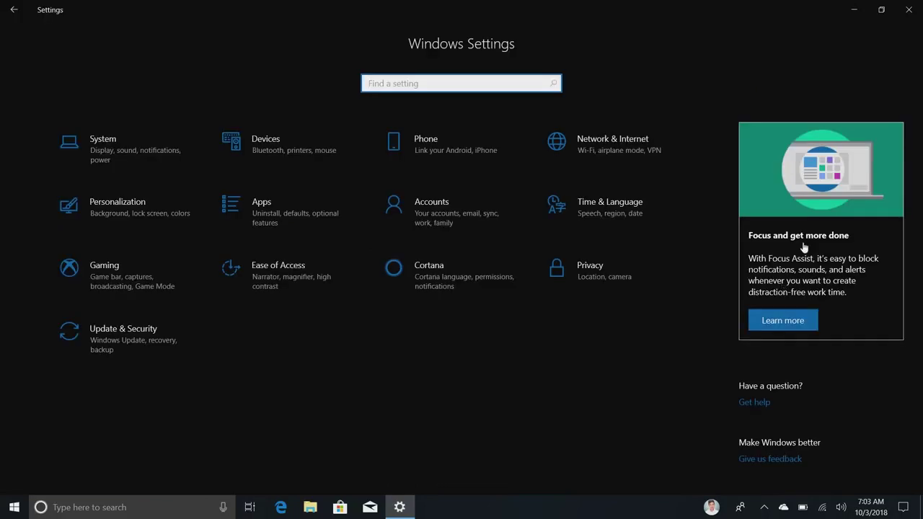
Step: Open Update & Security and examine the Windows Update and Delivery Optimization pages
{"action": "left_click", "coordinate": [157, 324]}
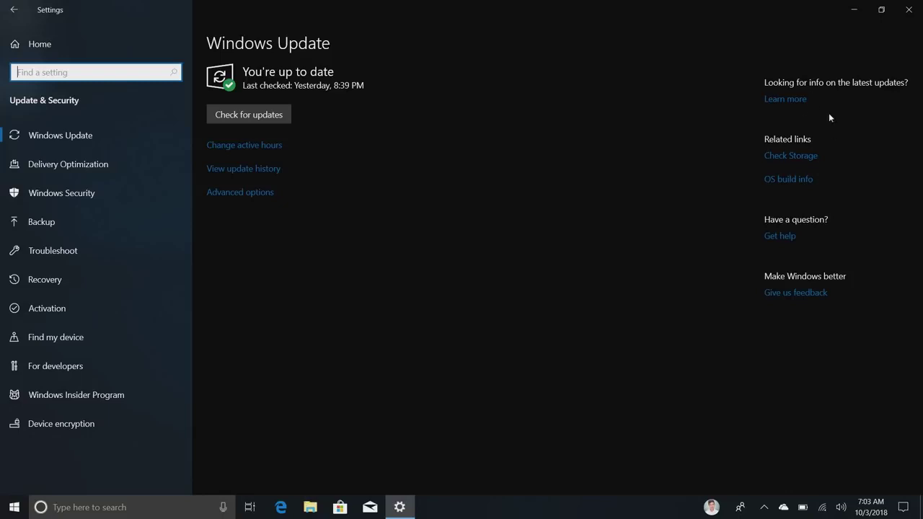
{"action": "left_click", "coordinate": [106, 176]}
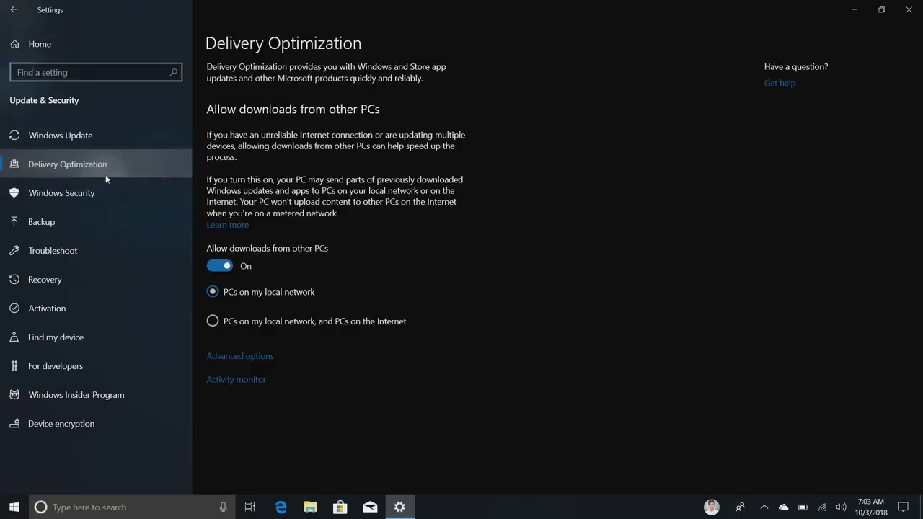
{"action": "left_click", "coordinate": [107, 136]}
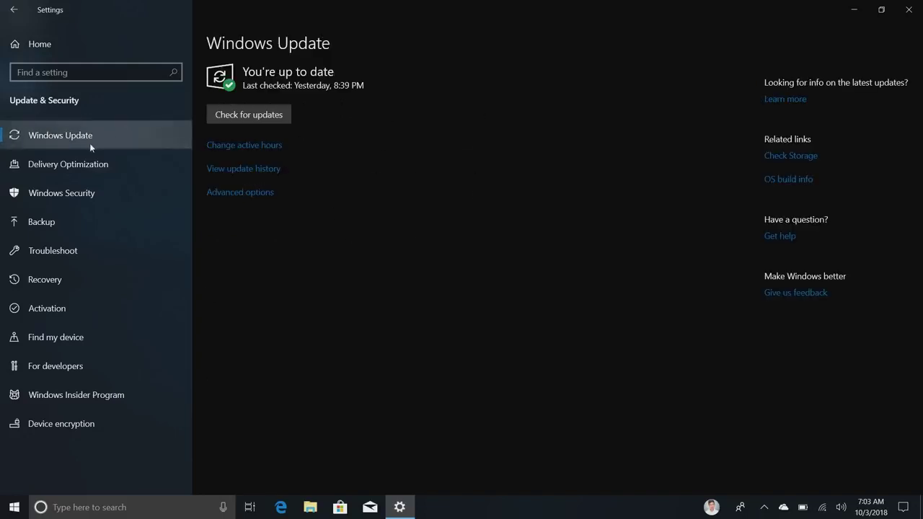
{"action": "left_click", "coordinate": [81, 168]}
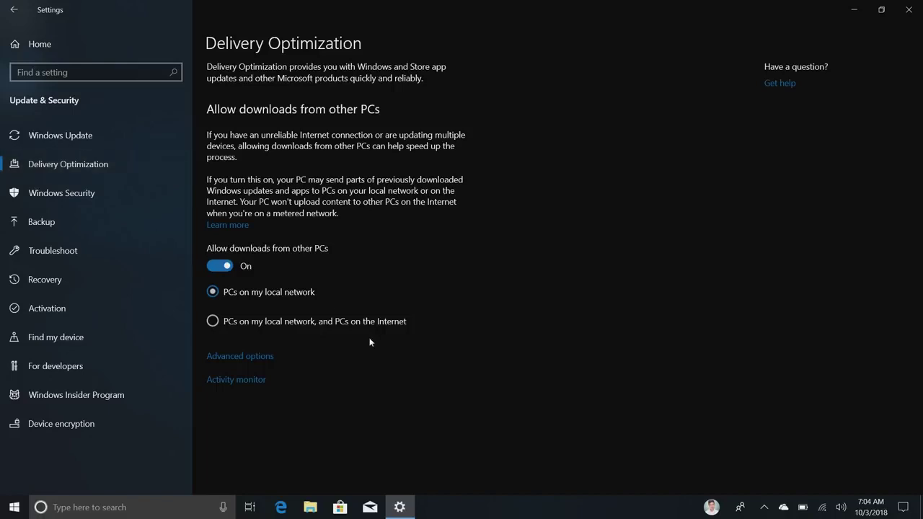
Step: Open the Windows Security app from the Windows Security settings page and look through its protection areas
{"action": "left_click", "coordinate": [164, 203]}
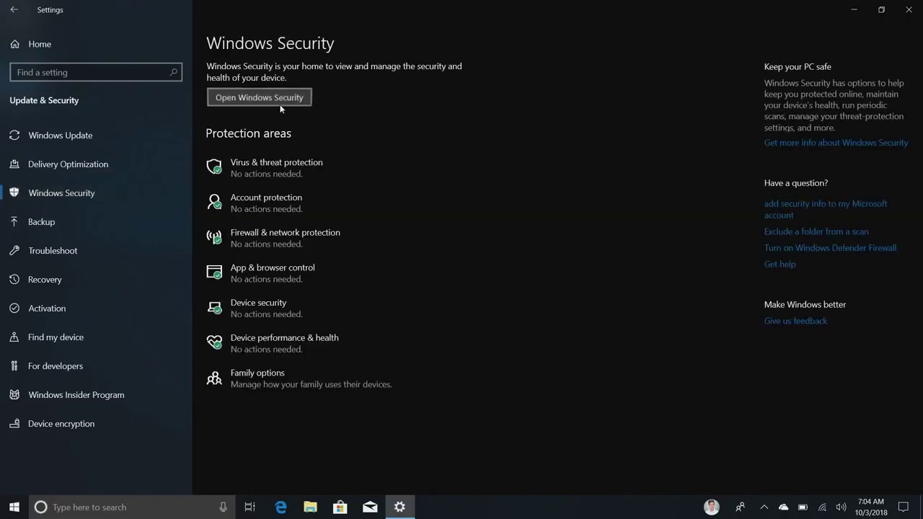
{"action": "left_click", "coordinate": [280, 105]}
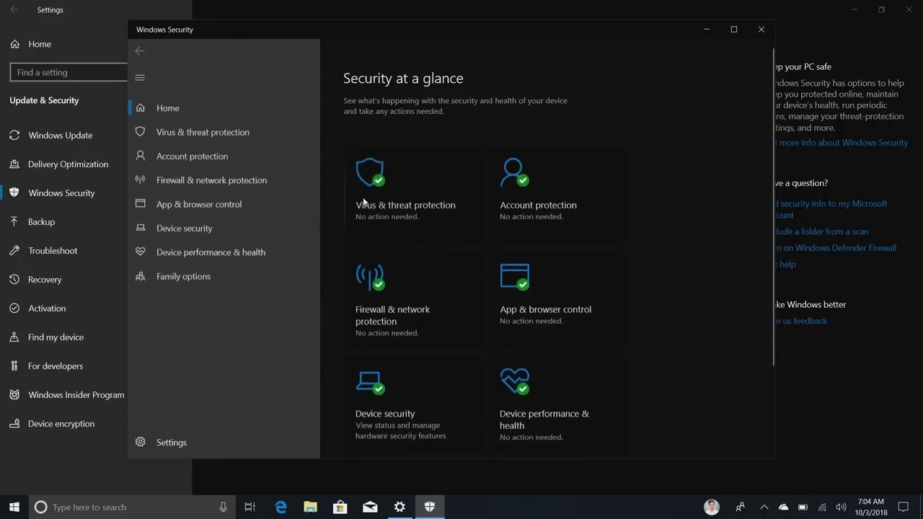
{"action": "scroll", "coordinate": [620, 352], "scroll_direction": "down", "scroll_amount": 2}
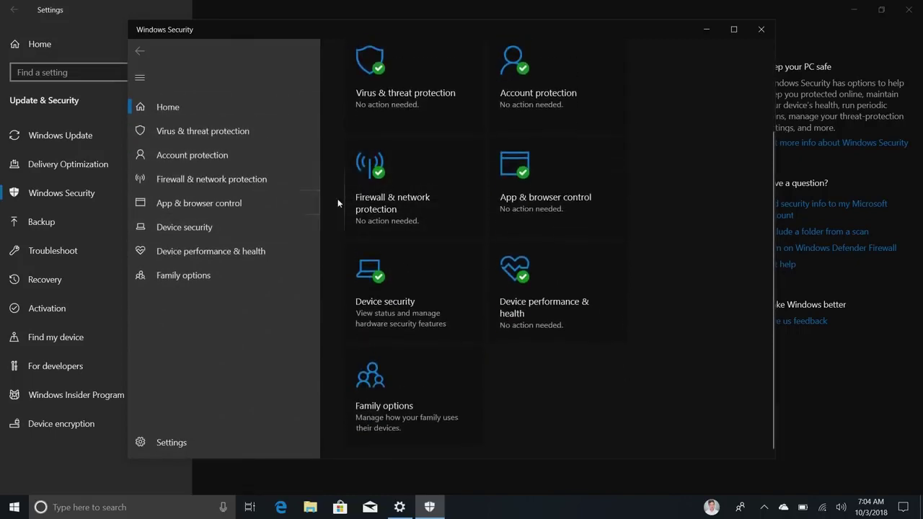
Step: Close the Windows Security app and view the Typing page in the Devices settings
{"action": "scroll", "coordinate": [600, 171], "scroll_direction": "up", "scroll_amount": 2}
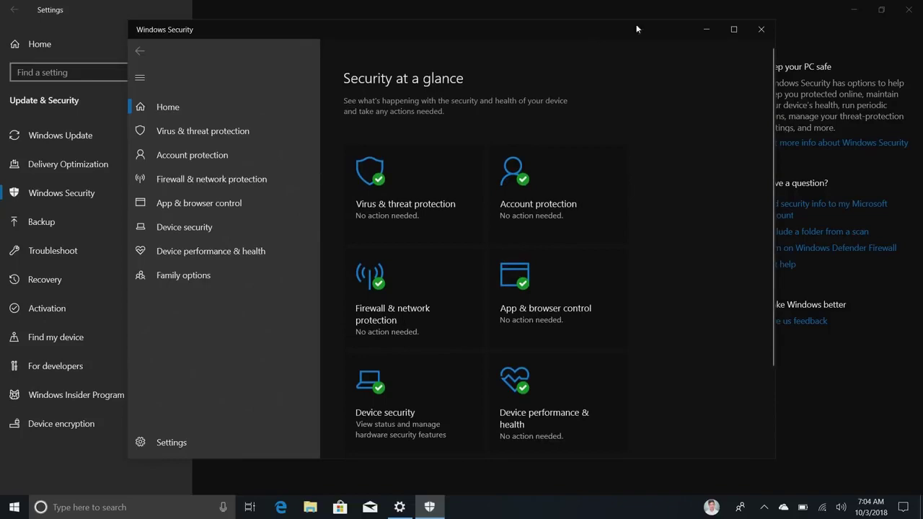
{"action": "left_click", "coordinate": [761, 29]}
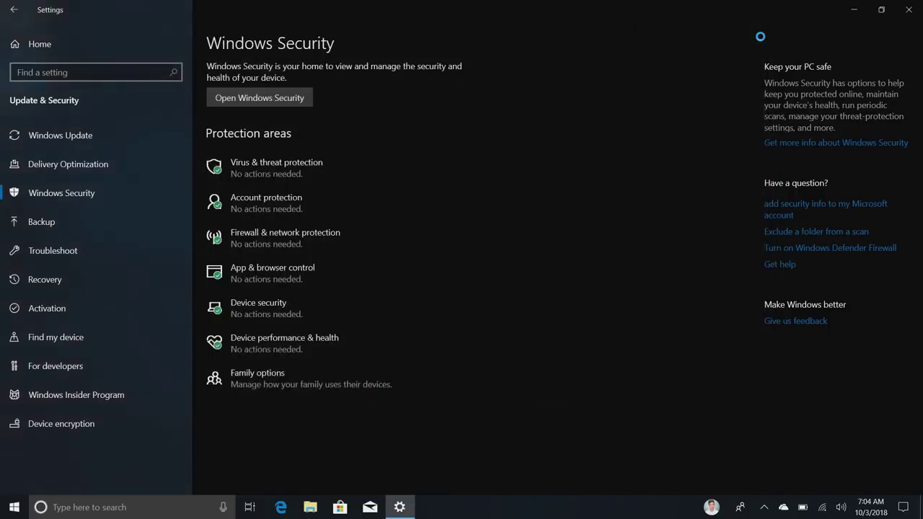
{"action": "key", "text": "alt+Left"}
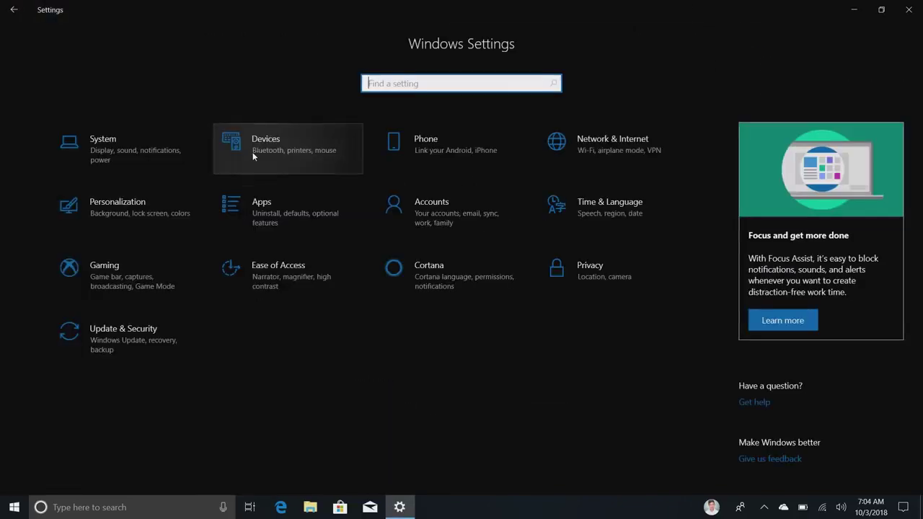
{"action": "left_click", "coordinate": [253, 154]}
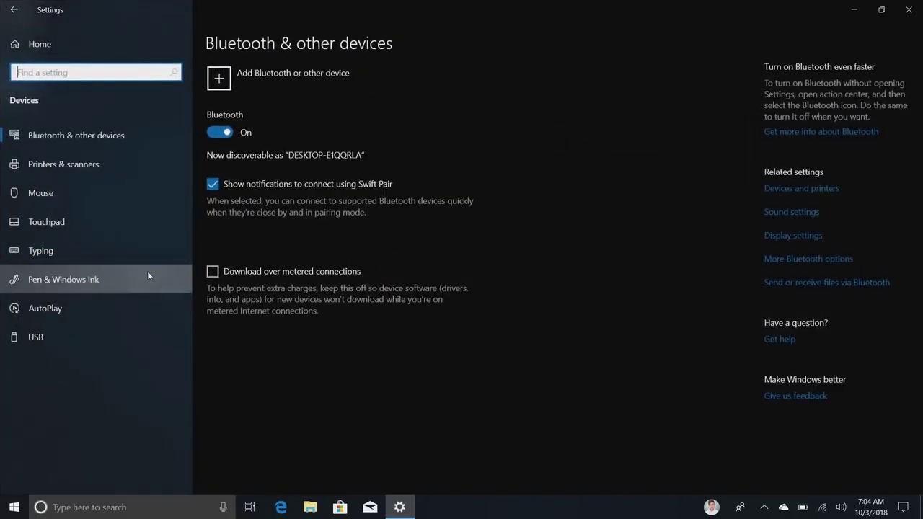
{"action": "left_click", "coordinate": [77, 256]}
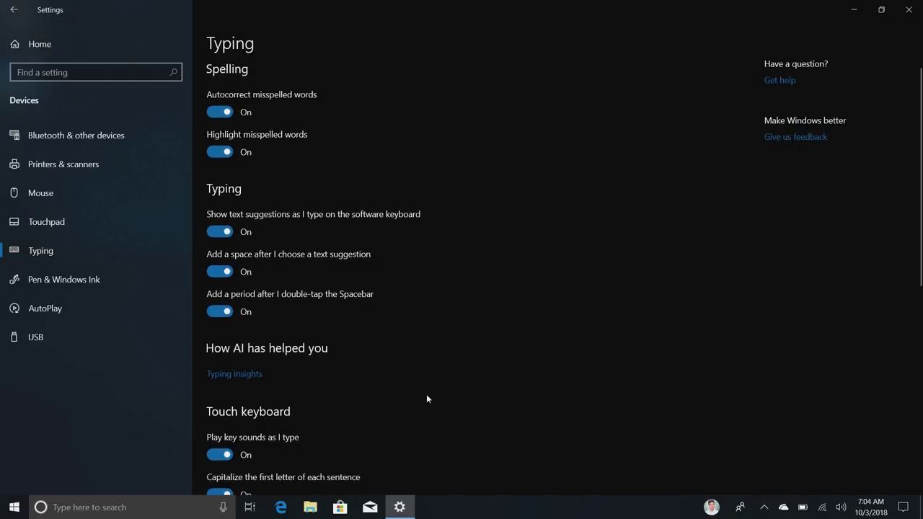
{"action": "scroll", "coordinate": [426, 394], "scroll_direction": "down", "scroll_amount": 1}
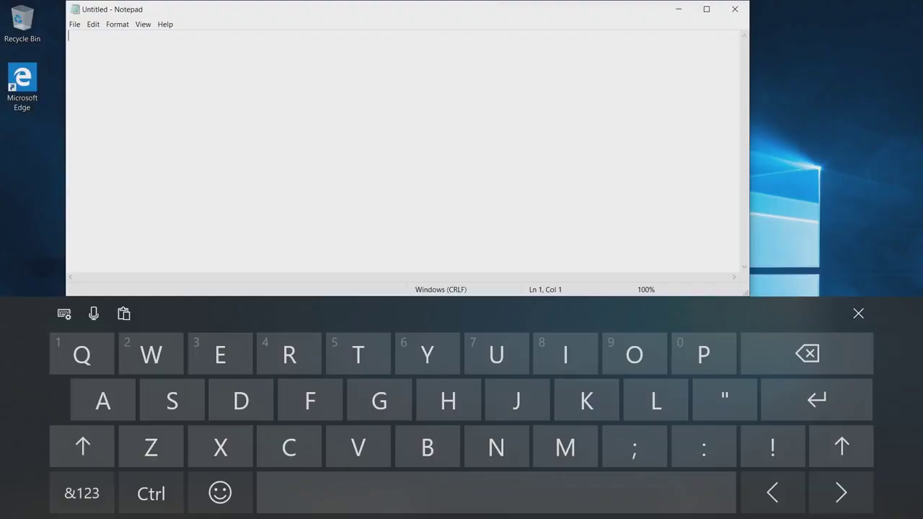
Step: Swipe "Three quick brown food jumps over the pay for. This is a test." into Notepad on the touch keyboard, and close the keyboard
{"action": "type", "text": "Three"}
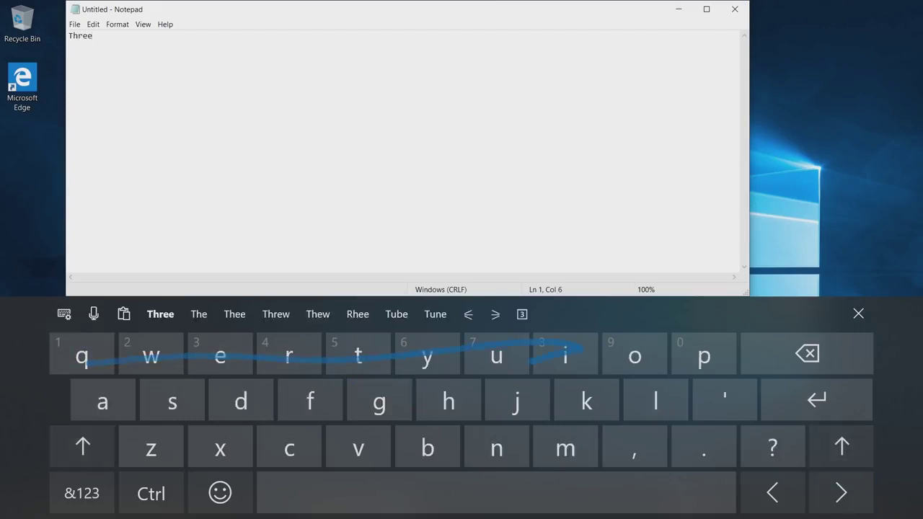
{"action": "type", "text": " quick brown"}
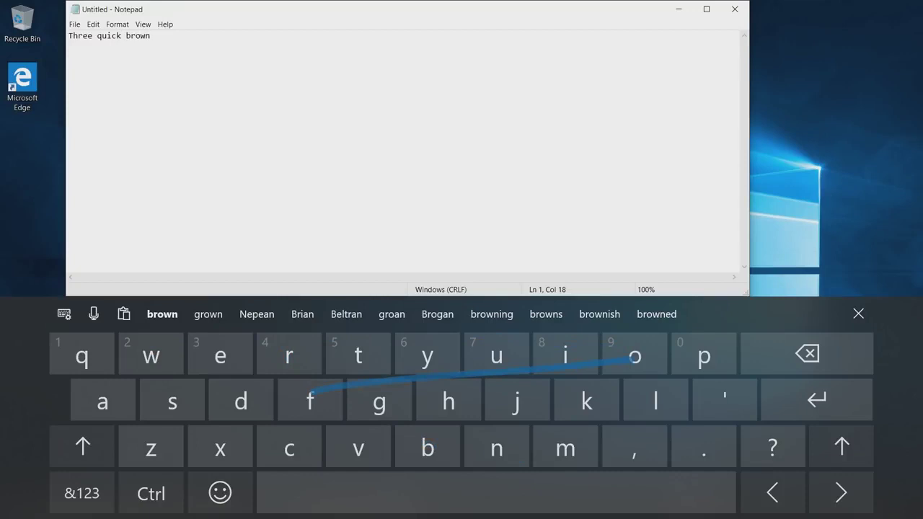
{"action": "type", "text": " food jumps"}
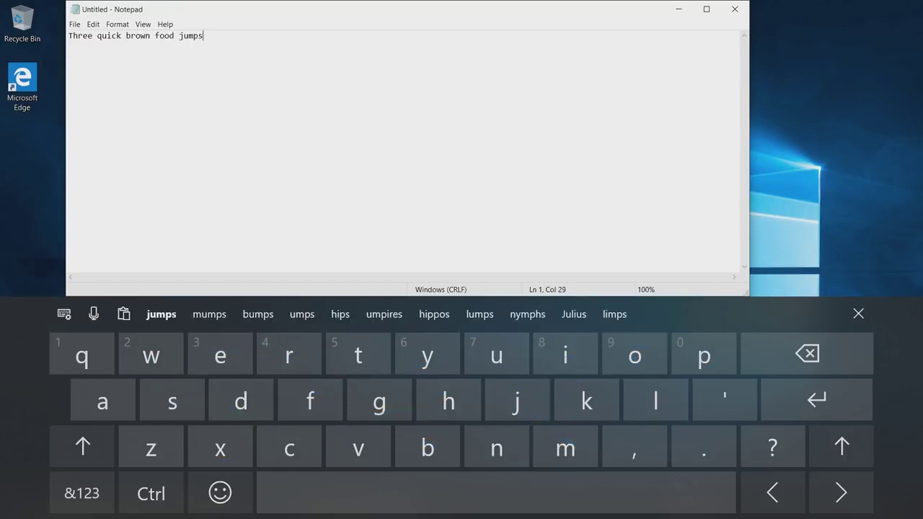
{"action": "type", "text": " over the pay"}
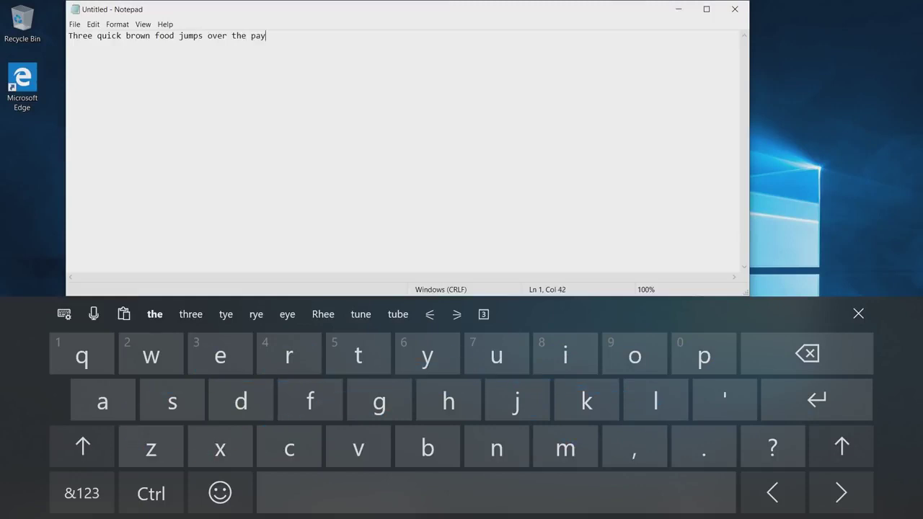
{"action": "type", "text": " for"}
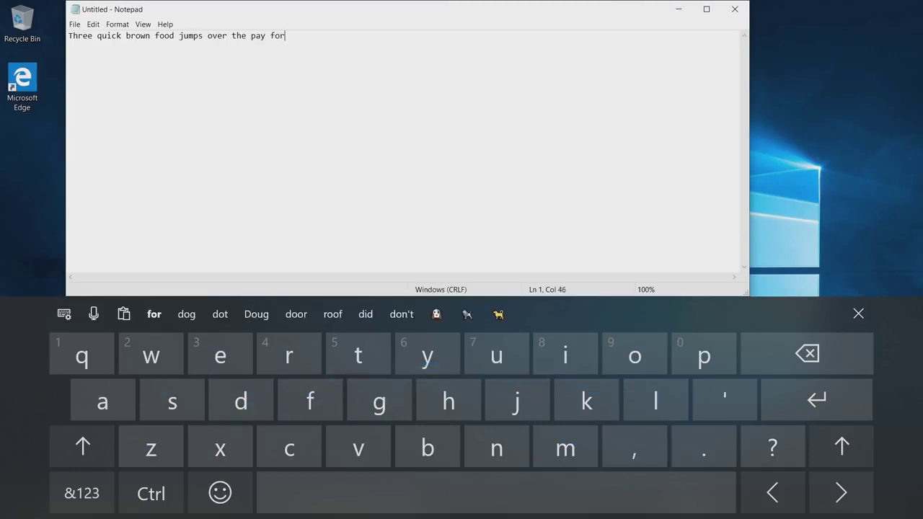
{"action": "type", "text": ". This is a test."}
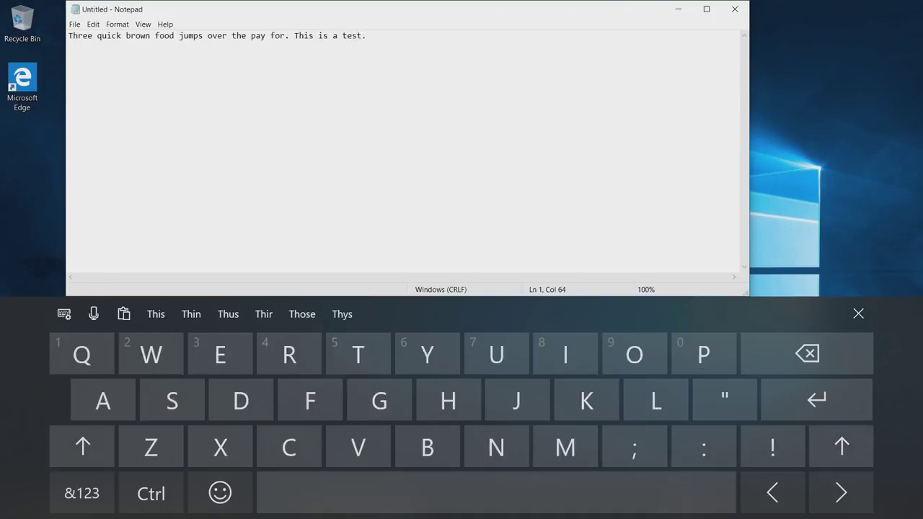
{"action": "left_click", "coordinate": [859, 314]}
Step: Open Typing insights from the Typing page of the Devices settings and examine the typing statistics
{"action": "left_click", "coordinate": [14, 507]}
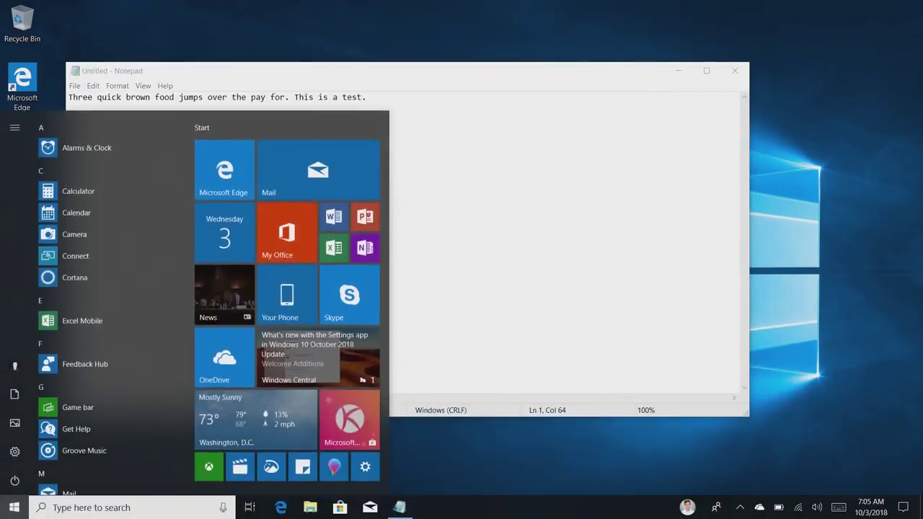
{"action": "key", "text": "super+i"}
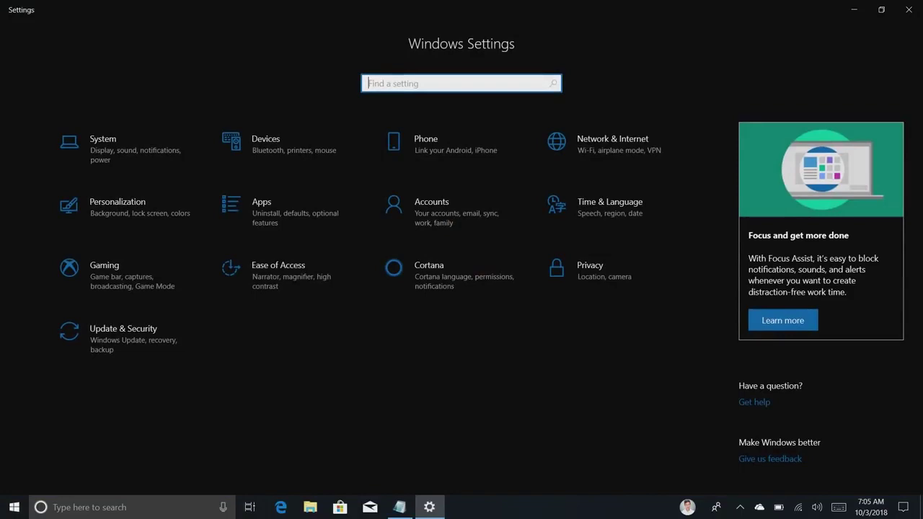
{"action": "left_click", "coordinate": [279, 144]}
{"action": "left_click", "coordinate": [42, 251]}
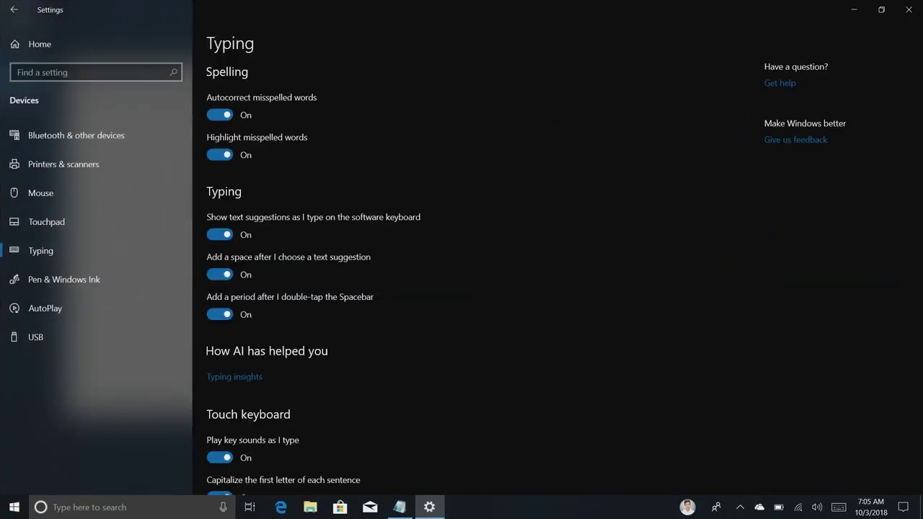
{"action": "left_click", "coordinate": [235, 376]}
{"action": "scroll", "coordinate": [144, 289], "scroll_direction": "down", "scroll_amount": 1}
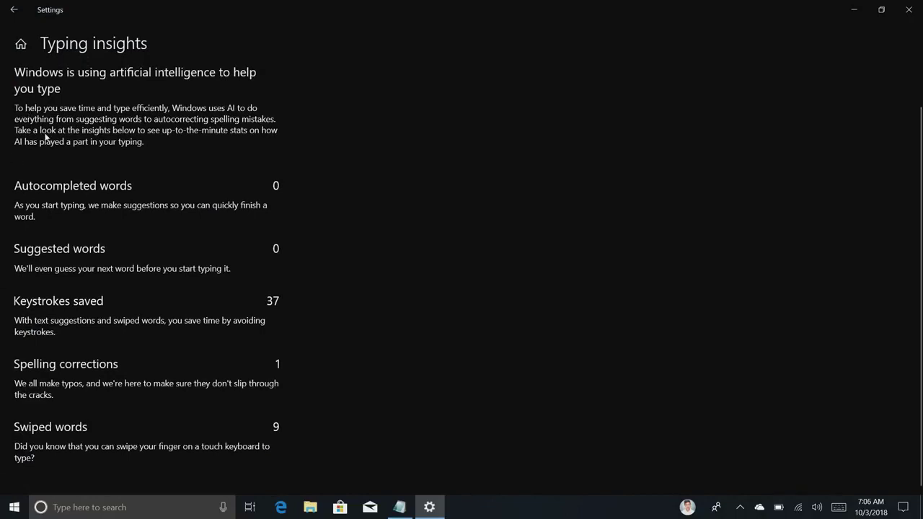
{"action": "scroll", "coordinate": [46, 139], "scroll_direction": "up", "scroll_amount": 1}
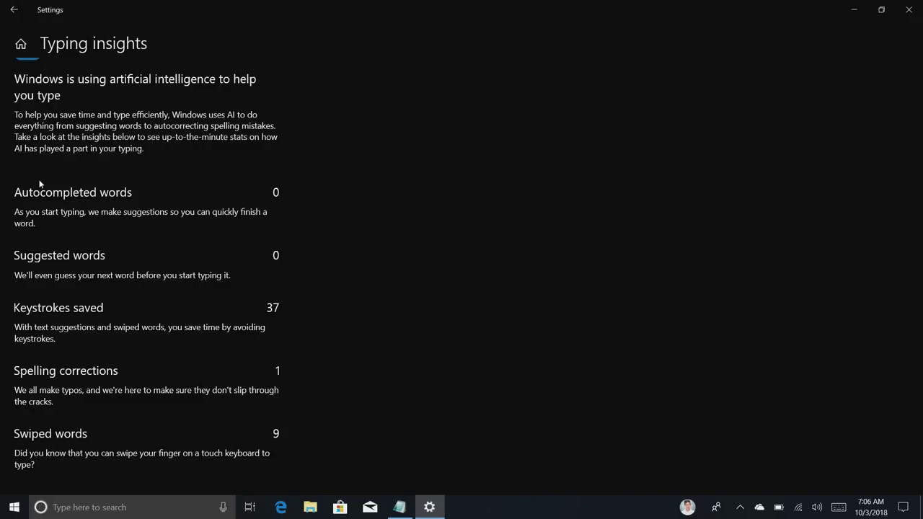
{"action": "scroll", "coordinate": [40, 183], "scroll_direction": "up", "scroll_amount": 2}
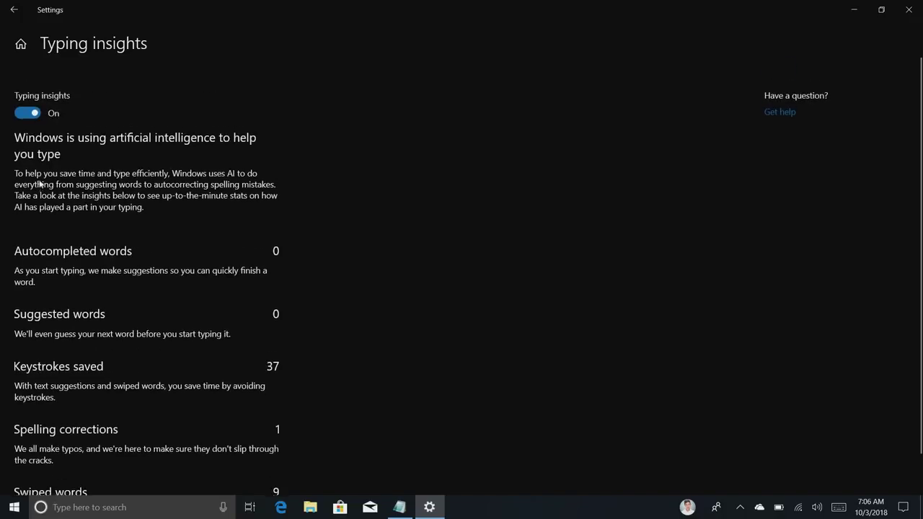
Step: Return to the Typing page and turn on text suggestions and autocorrection for the hardware keyboard
{"action": "scroll", "coordinate": [388, 341], "scroll_direction": "down", "scroll_amount": 1}
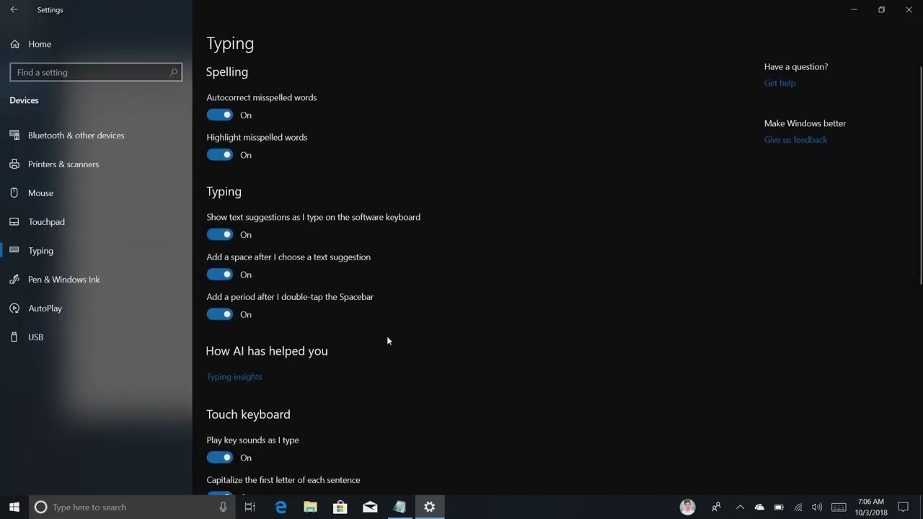
{"action": "scroll", "coordinate": [388, 340], "scroll_direction": "down", "scroll_amount": 5}
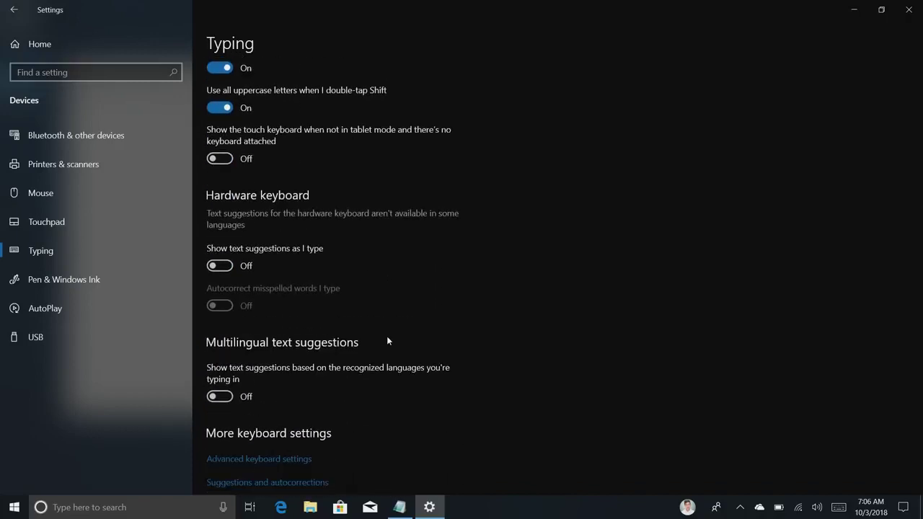
{"action": "left_click", "coordinate": [225, 266]}
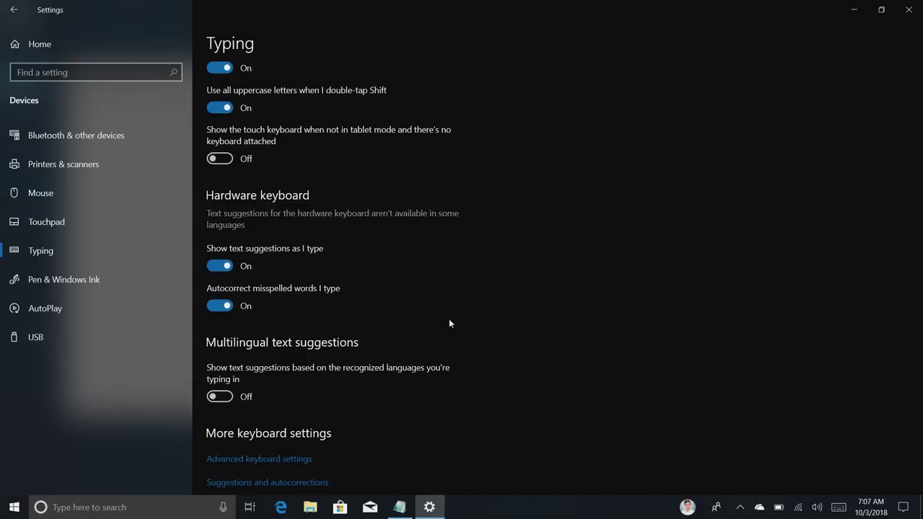
Step: Replace the Notepad text with "I wanted to watch Star Wars with my friend" and the friend's first name, letting autocorrect fix "wantd"
{"action": "left_click", "coordinate": [399, 507]}
{"action": "left_click", "coordinate": [364, 170]}
{"action": "key", "text": "ctrl+a"}
{"action": "type", "text": "I wantd"}
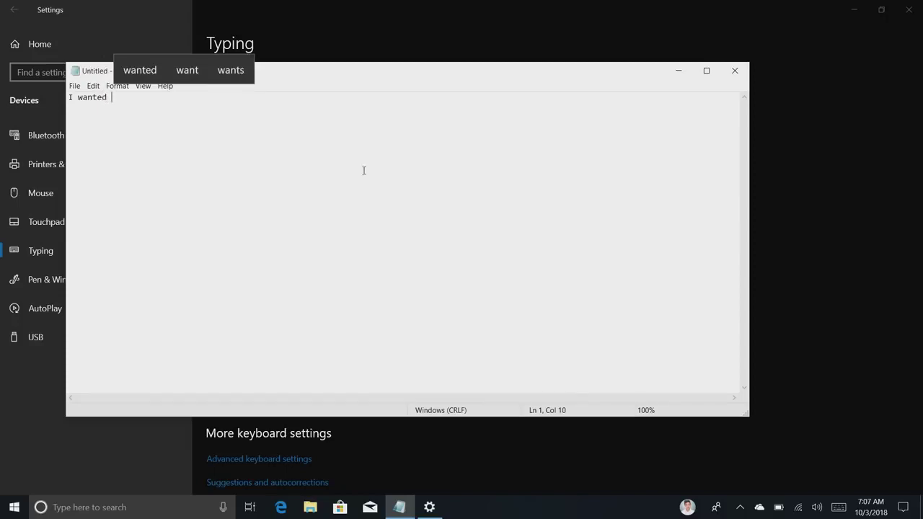
{"action": "type", "text": "to watch Star Wars "}
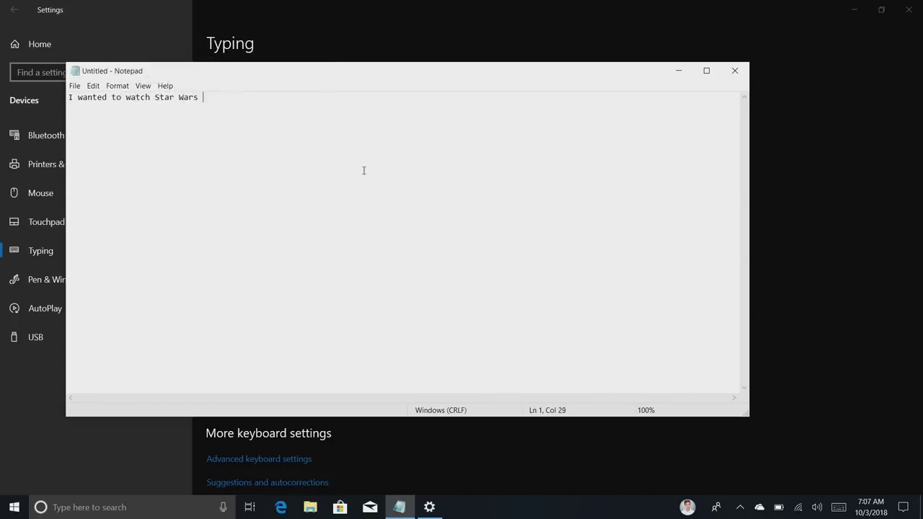
{"action": "type", "text": "with my friend"}
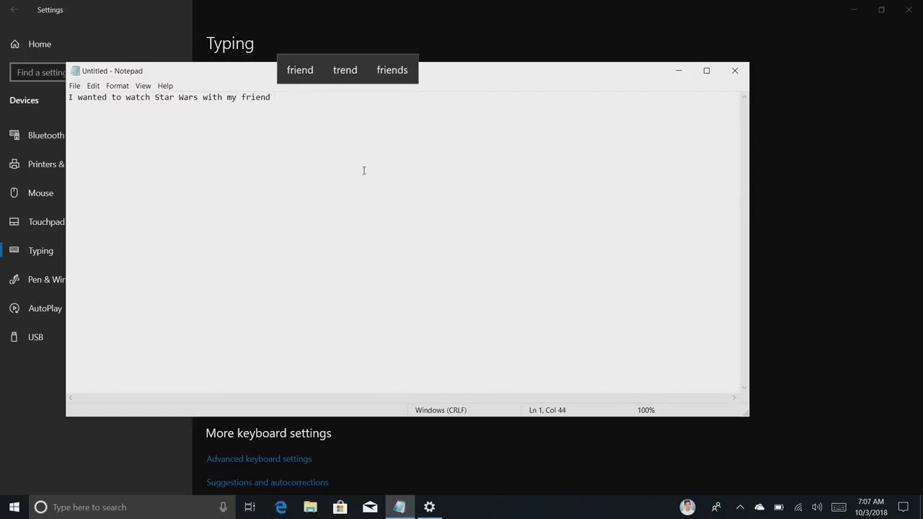
{"action": "type", "text": " Jane."}
Step: Go back to the Typing settings and check the Typing insights statistics again
{"action": "left_click", "coordinate": [633, 4]}
{"action": "scroll", "coordinate": [308, 185], "scroll_direction": "up", "scroll_amount": 6}
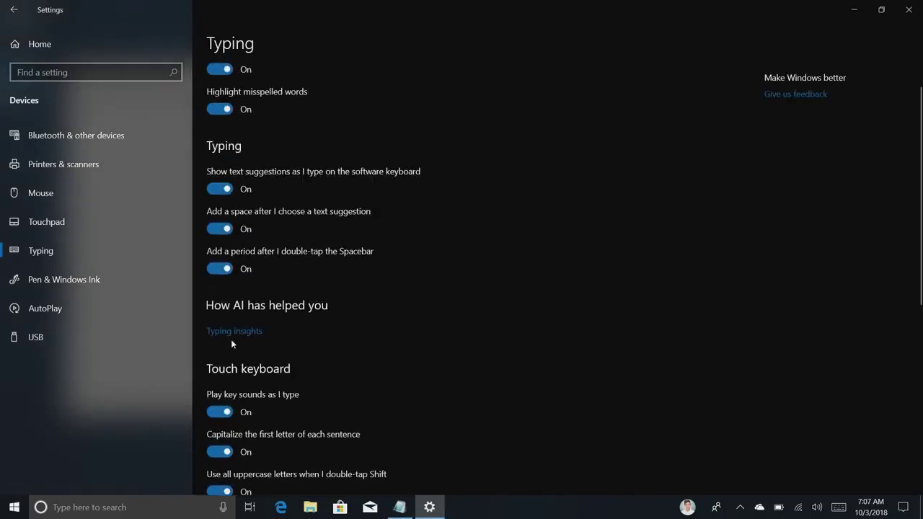
{"action": "left_click", "coordinate": [232, 328]}
{"action": "scroll", "coordinate": [397, 368], "scroll_direction": "down", "scroll_amount": 2}
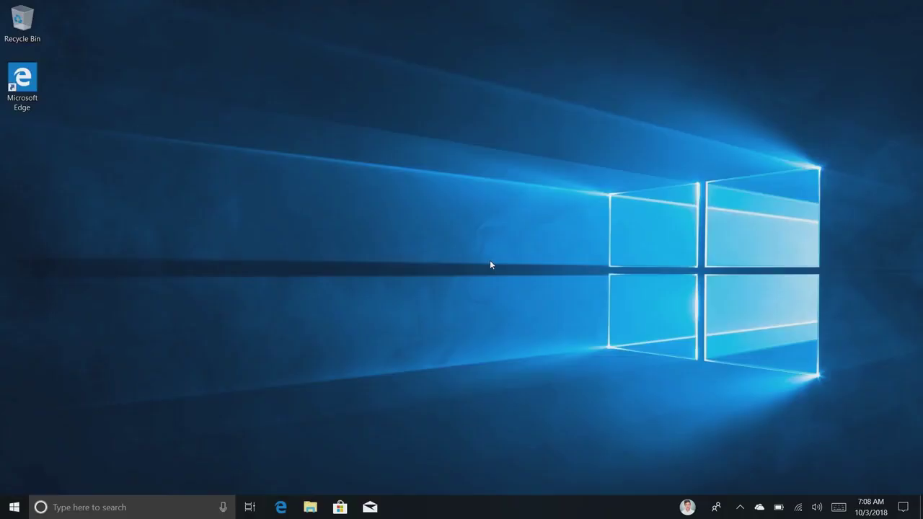
Step: Search Windows for "skype" and launch the Skype app
{"action": "key", "text": "super"}
{"action": "type", "text": "skypo"}
{"action": "key", "text": "BackSpace"}
{"action": "type", "text": "e"}
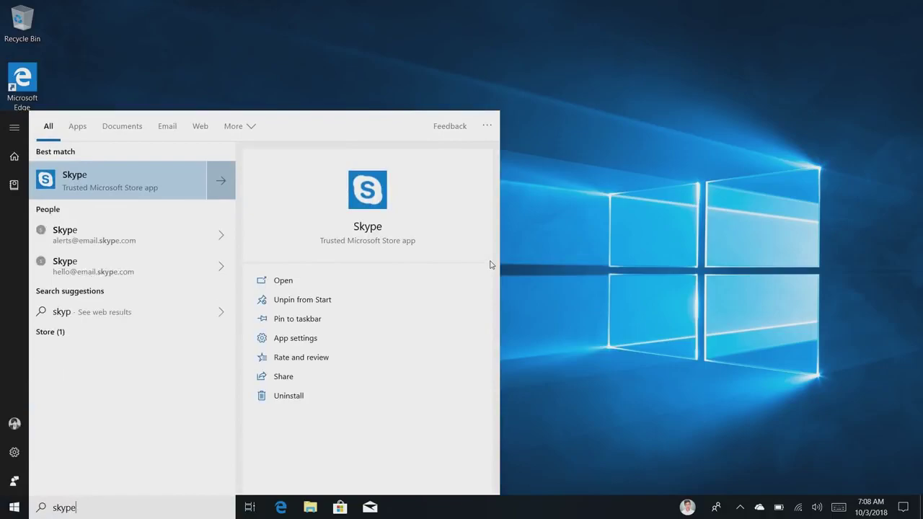
{"action": "key", "text": "Return"}
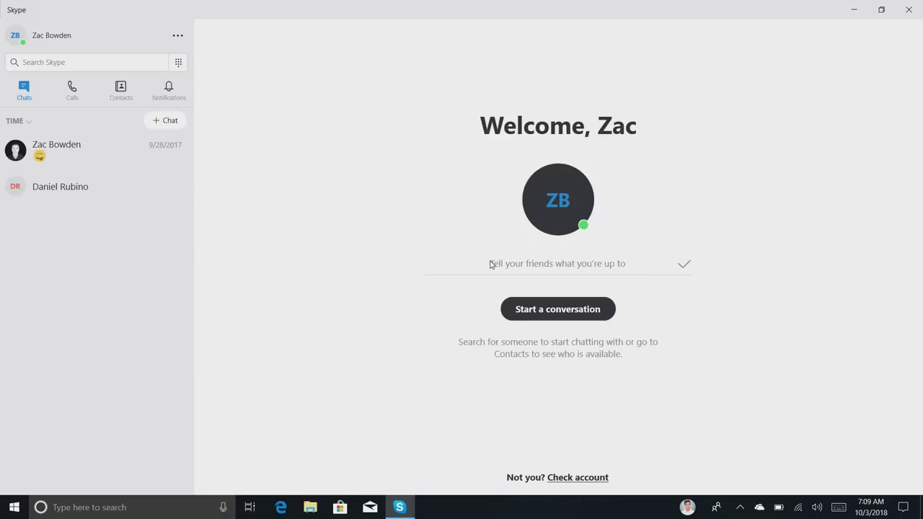
Step: Look through Skype's Calling, Audio & Video and Messaging settings, and close the settings
{"action": "left_click", "coordinate": [179, 36]}
{"action": "left_click", "coordinate": [178, 61]}
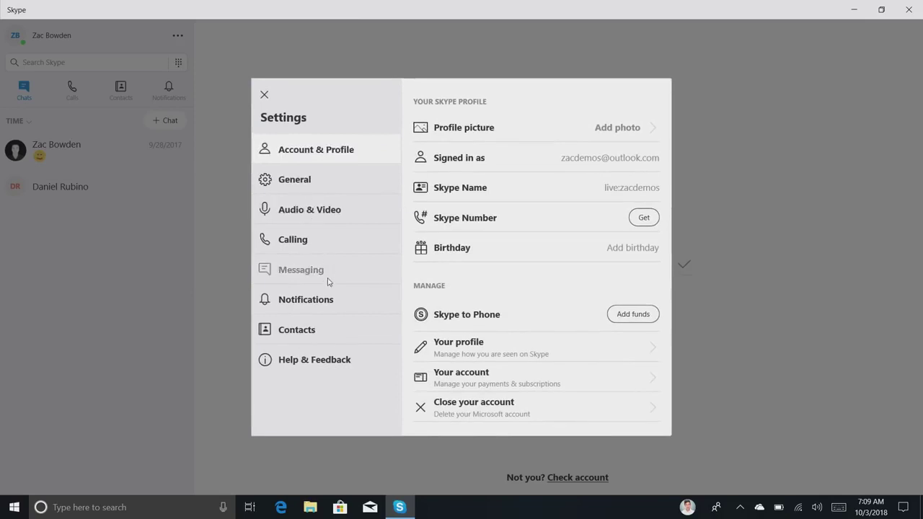
{"action": "left_click", "coordinate": [325, 226]}
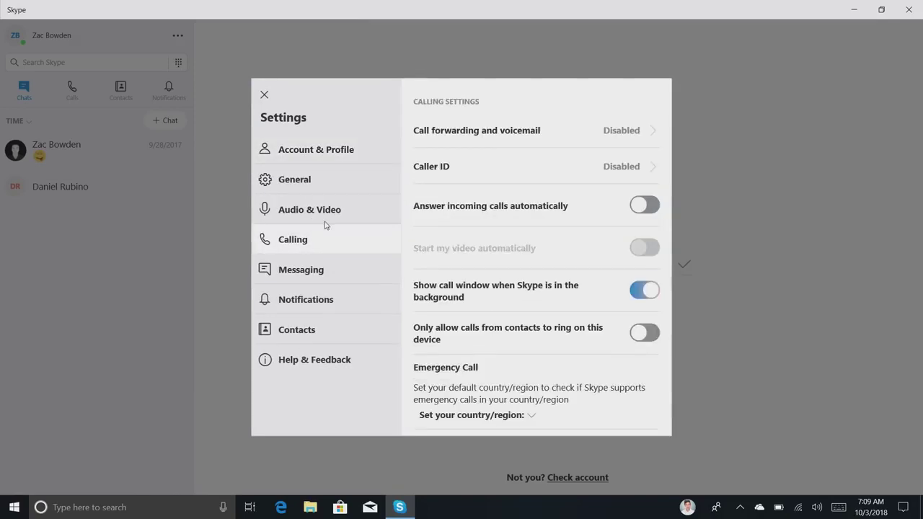
{"action": "left_click", "coordinate": [324, 222]}
{"action": "scroll", "coordinate": [496, 340], "scroll_direction": "down", "scroll_amount": 3}
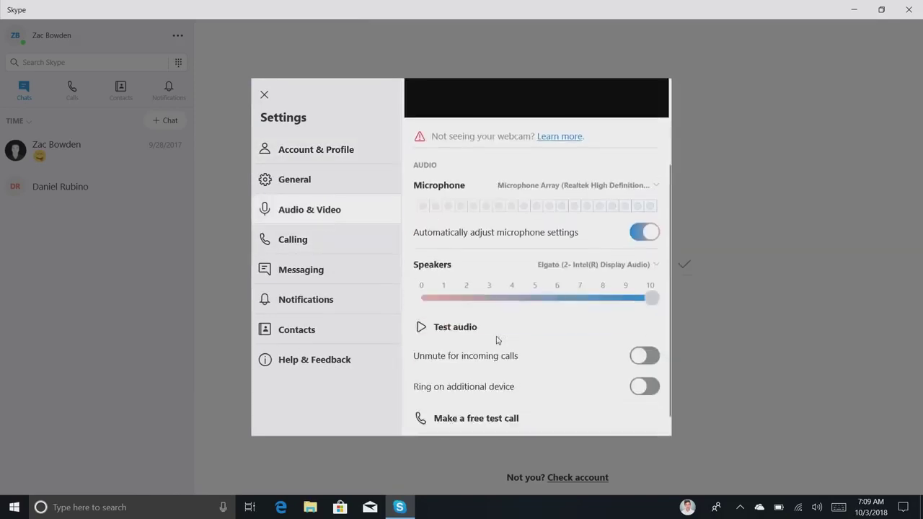
{"action": "left_click", "coordinate": [326, 275]}
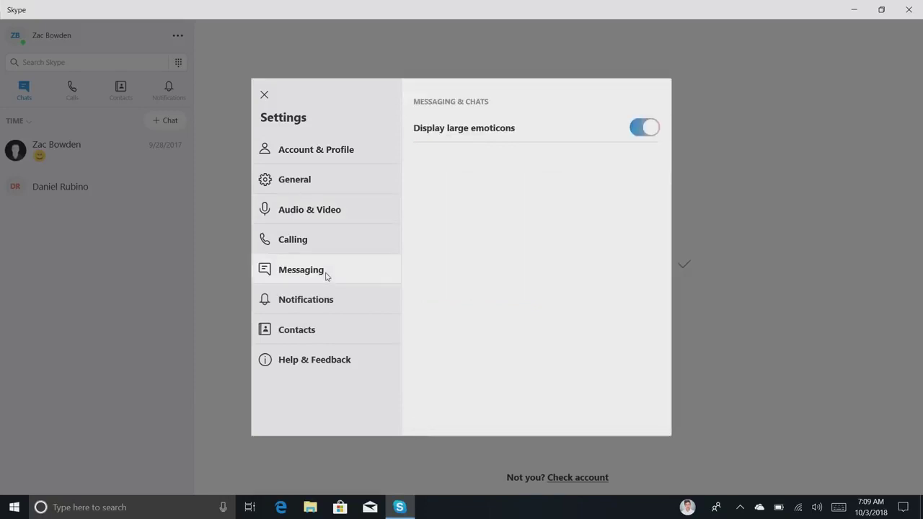
{"action": "left_click", "coordinate": [264, 94]}
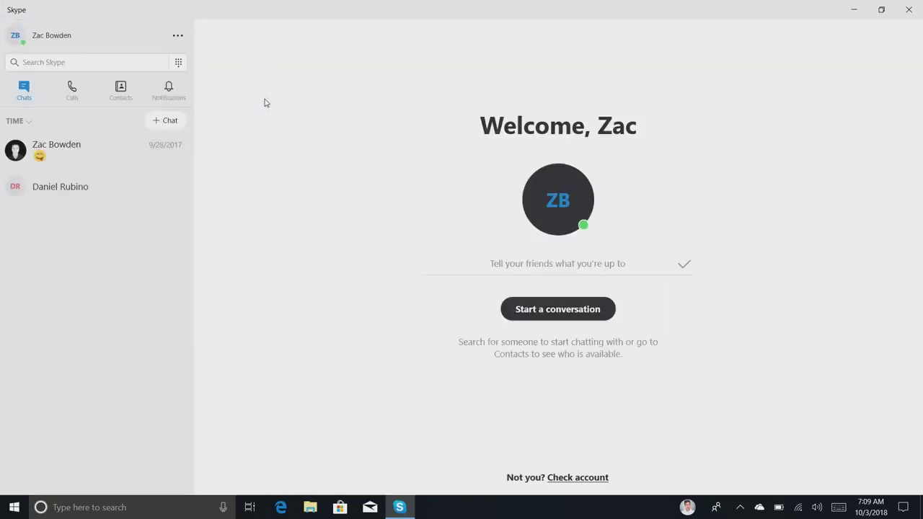
Step: Open the first chat, apply the Dark theme from Skype's General settings, and close Skype
{"action": "left_click", "coordinate": [110, 171]}
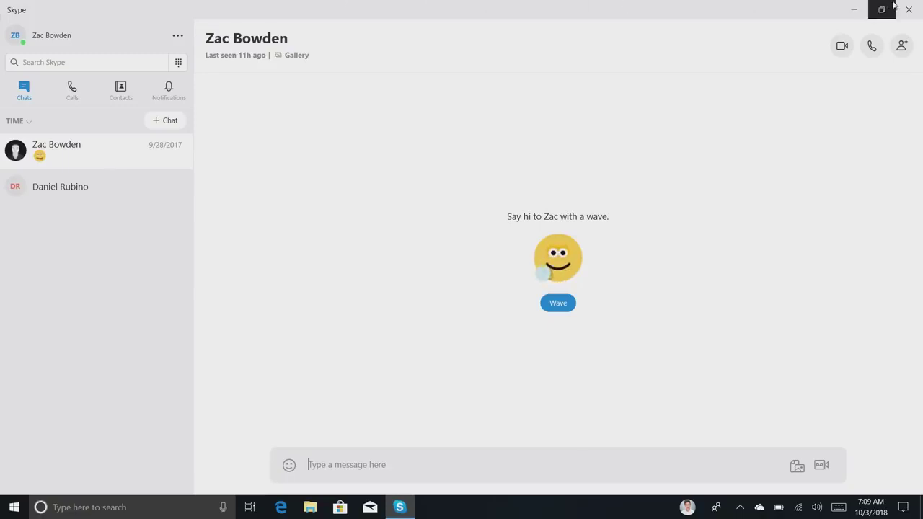
{"action": "left_click", "coordinate": [176, 39]}
{"action": "left_click", "coordinate": [165, 59]}
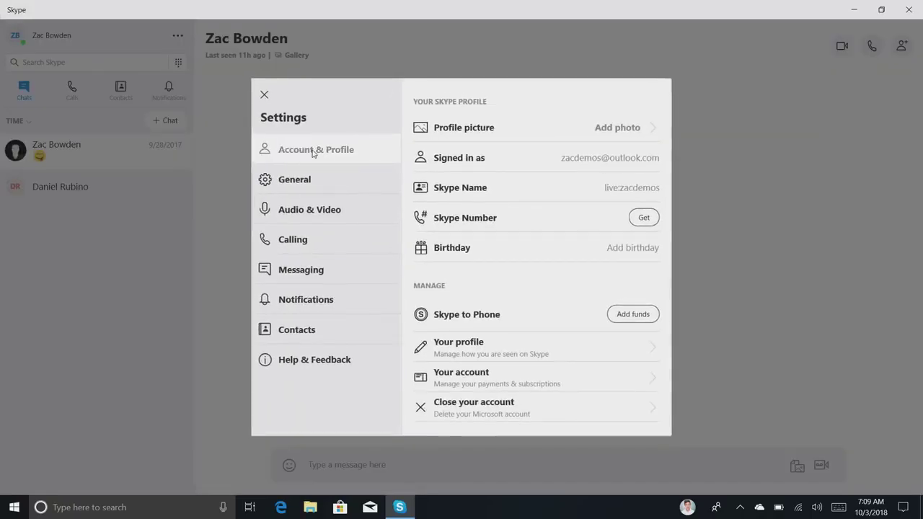
{"action": "left_click", "coordinate": [321, 192]}
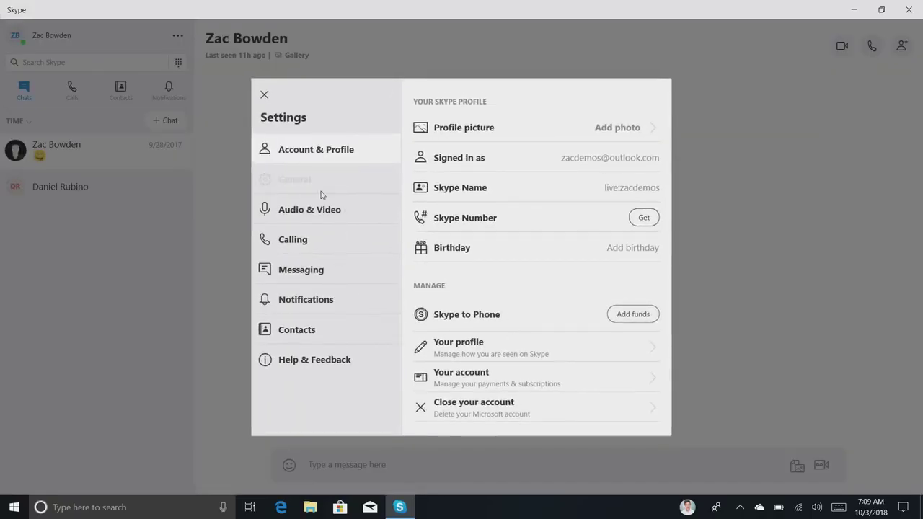
{"action": "left_click", "coordinate": [421, 125]}
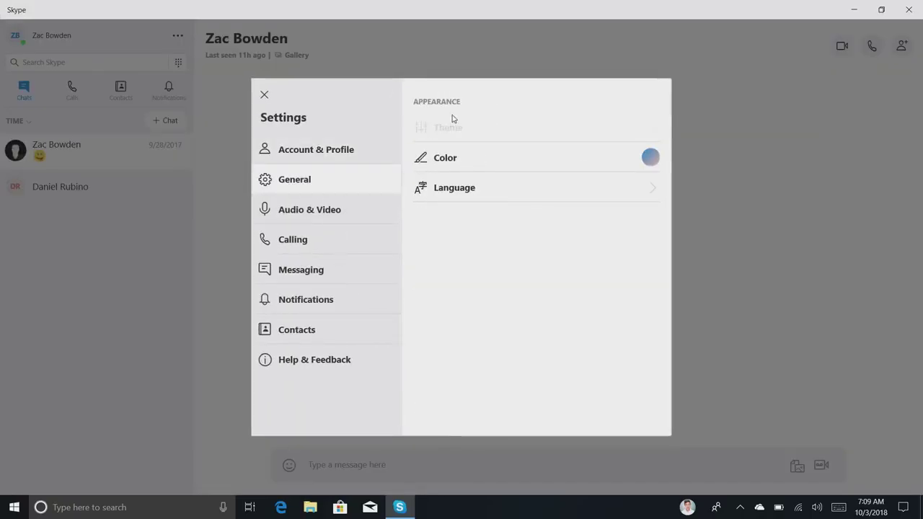
{"action": "left_click", "coordinate": [585, 177]}
{"action": "left_click", "coordinate": [645, 410]}
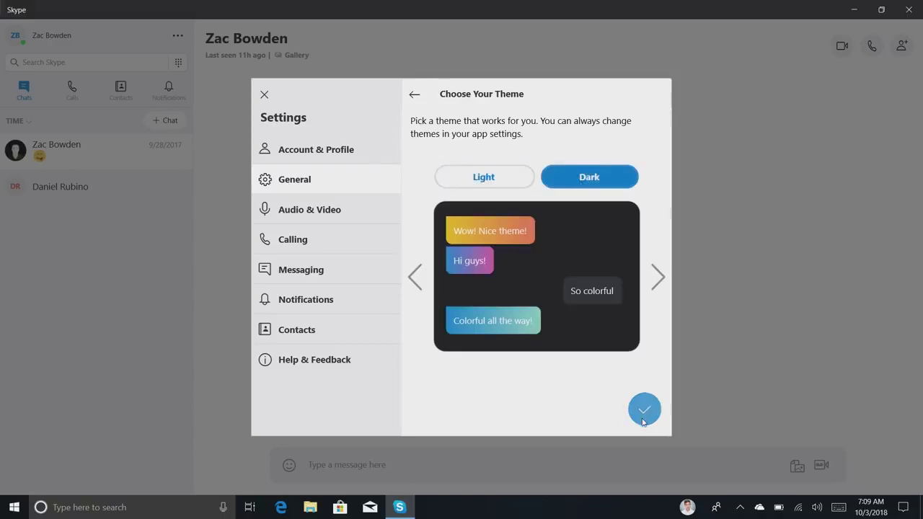
{"action": "left_click", "coordinate": [812, 309]}
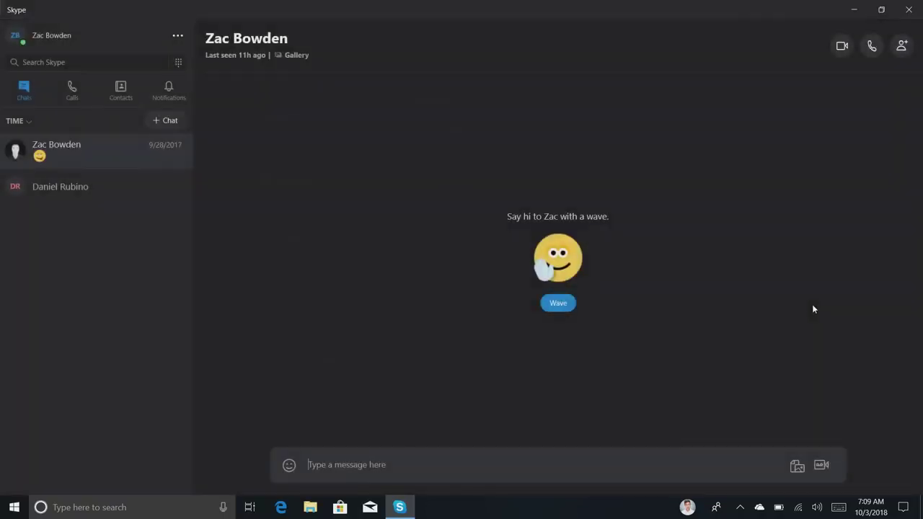
{"action": "left_click", "coordinate": [909, 10]}
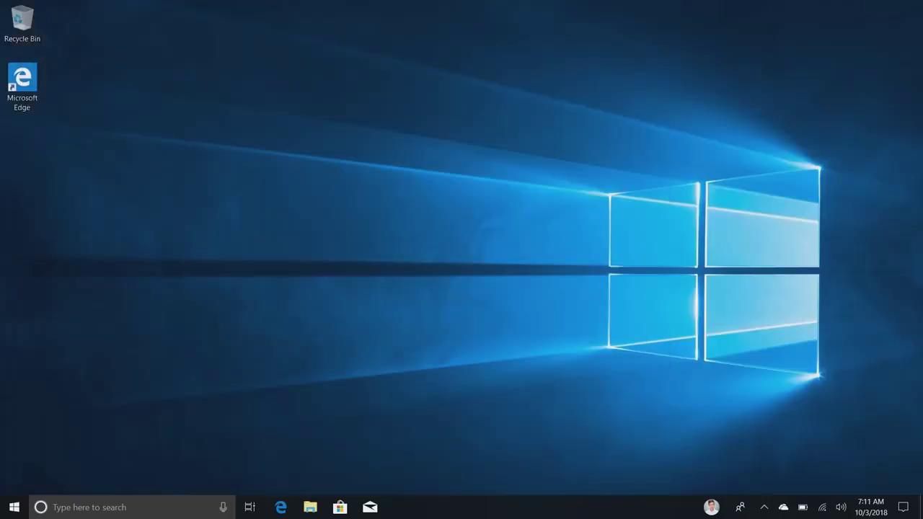
Step: Open Windows Settings, handwrite "update" in the settings search box, and open the Windows Update page
{"action": "key", "text": "super"}
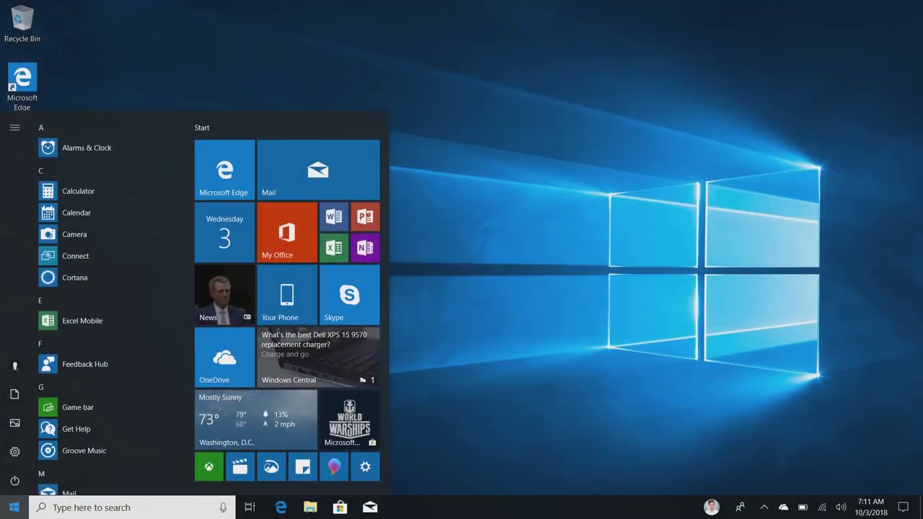
{"action": "left_click", "coordinate": [13, 453]}
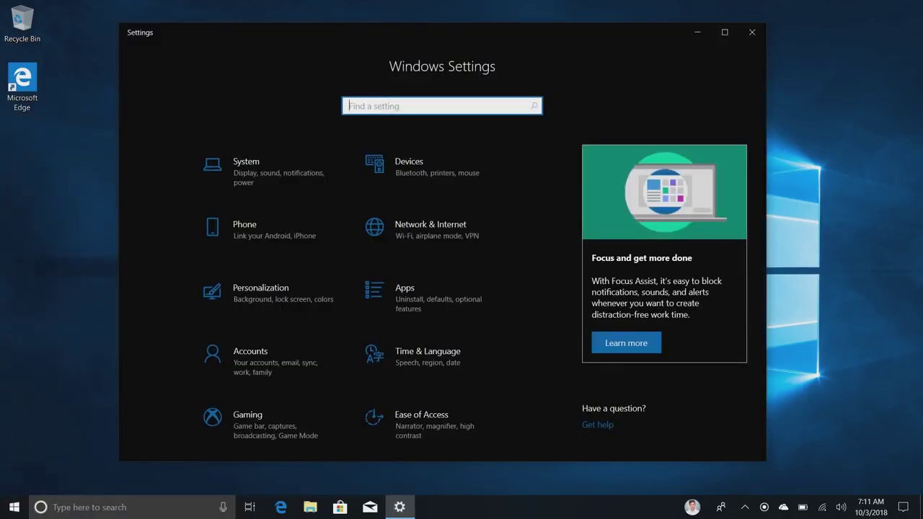
{"action": "left_click", "coordinate": [423, 105]}
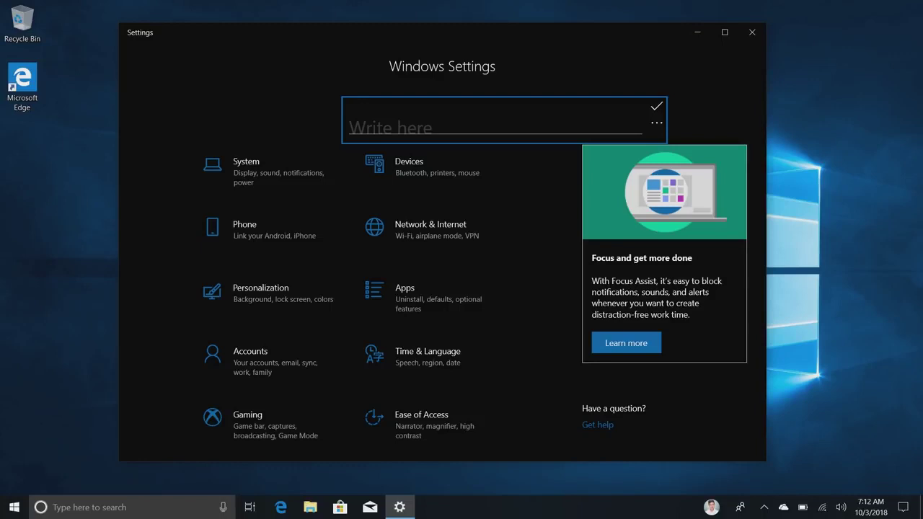
{"action": "mouse_move", "coordinate": [356, 112]}
{"action": "left_mouse_down"}
{"action": "mouse_move", "coordinate": [410, 123]}
{"action": "mouse_move", "coordinate": [429, 112]}
{"action": "mouse_move", "coordinate": [435, 122]}
{"action": "left_mouse_up"}
{"action": "mouse_move", "coordinate": [441, 105]}
{"action": "left_mouse_down"}
{"action": "mouse_move", "coordinate": [443, 121]}
{"action": "mouse_move", "coordinate": [455, 110]}
{"action": "mouse_move", "coordinate": [473, 117]}
{"action": "left_mouse_up"}
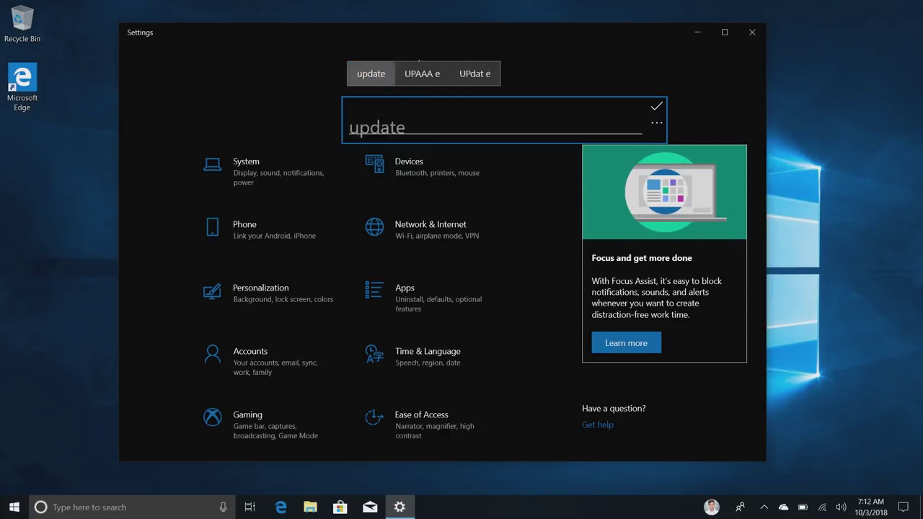
{"action": "left_click", "coordinate": [422, 158]}
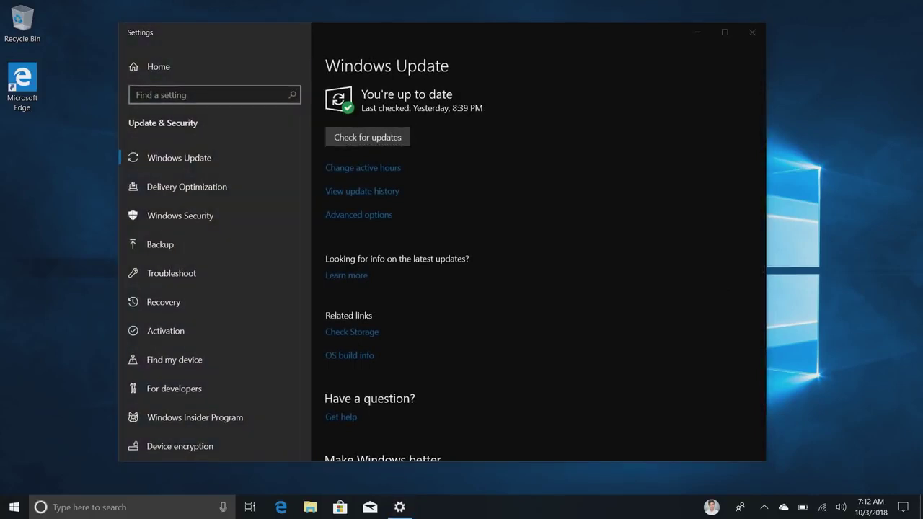
Step: Return to the Settings home page and bring up the handwriting input of the taskbar search box
{"action": "left_click", "coordinate": [159, 67]}
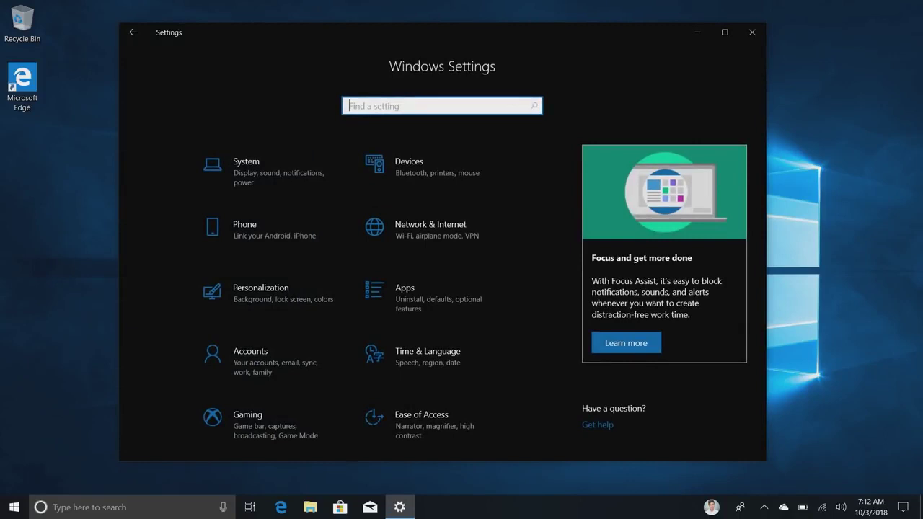
{"action": "left_click", "coordinate": [113, 508]}
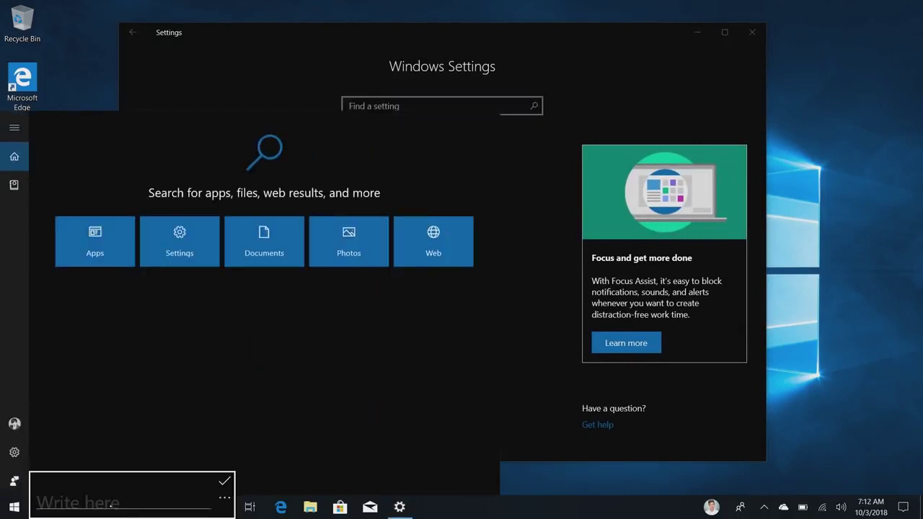
Step: Launch Calendar from Start, show the handwriting input in its search box, and close Calendar and Settings
{"action": "key", "text": "super"}
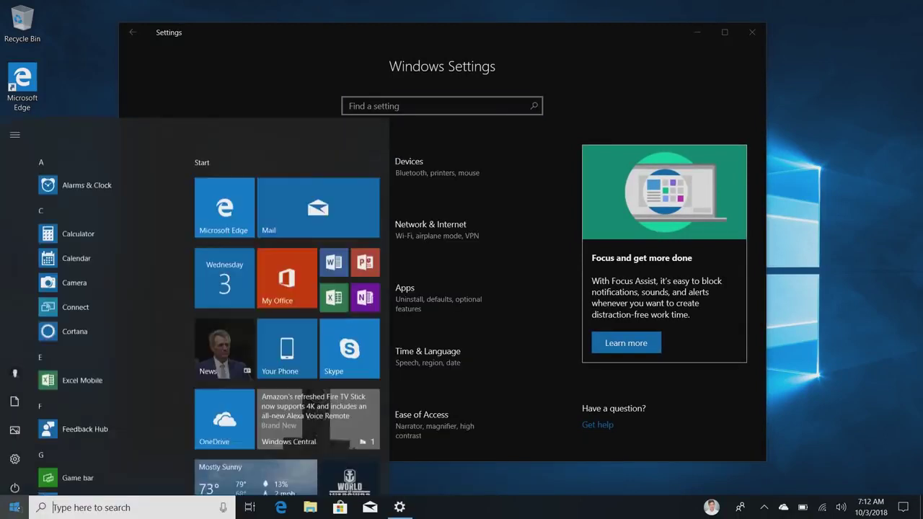
{"action": "left_click", "coordinate": [224, 232]}
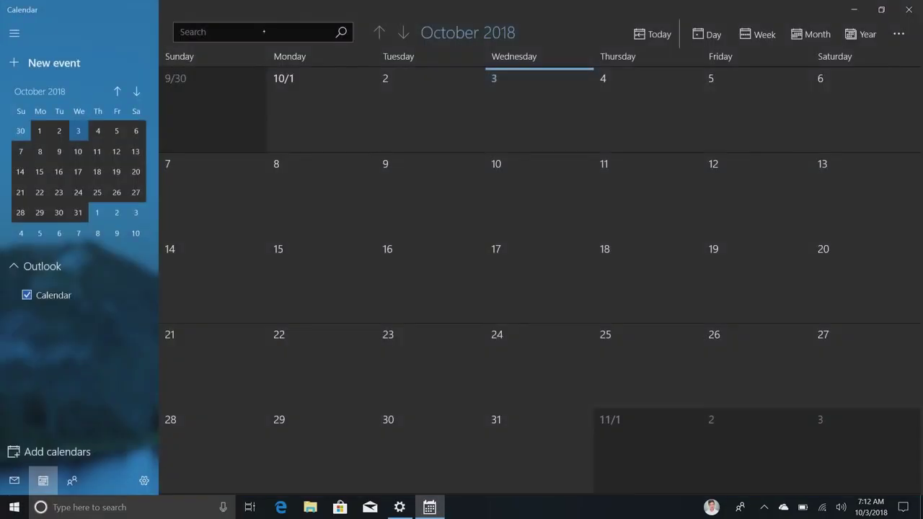
{"action": "left_click", "coordinate": [264, 32]}
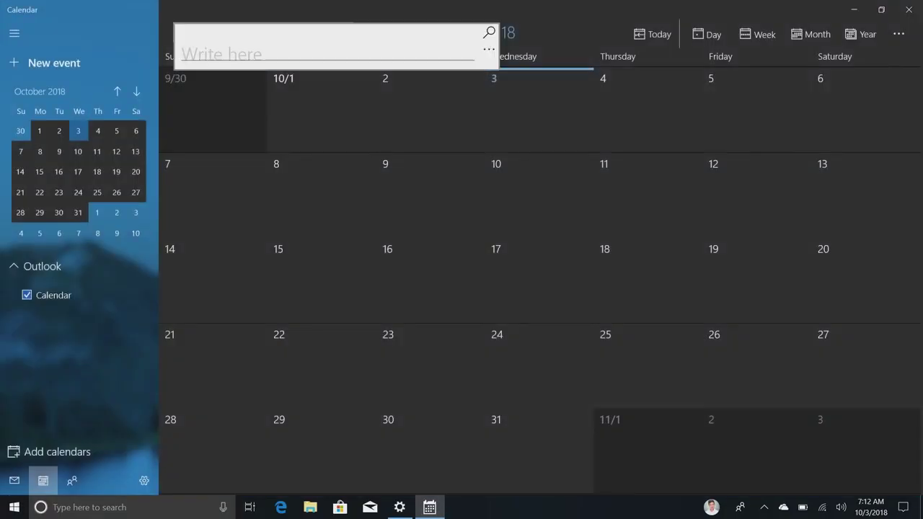
{"action": "left_click", "coordinate": [909, 10]}
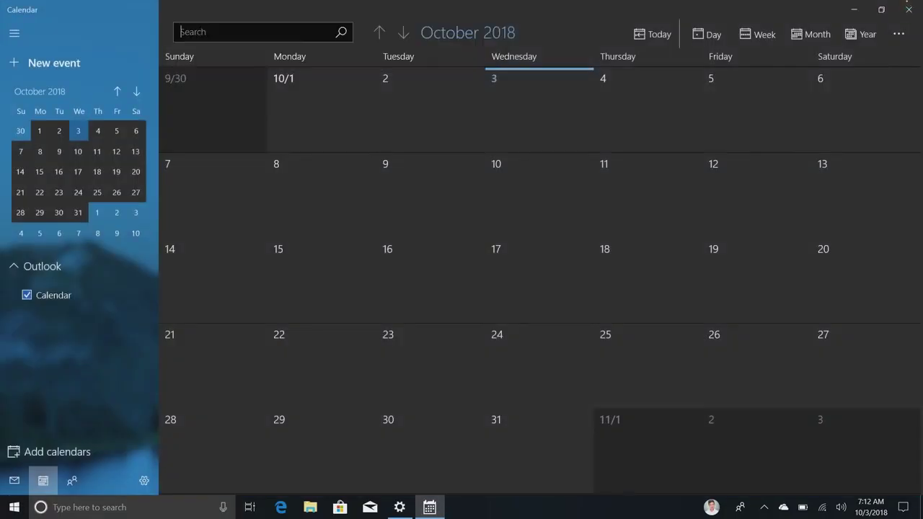
{"action": "left_click", "coordinate": [909, 10]}
{"action": "left_click", "coordinate": [753, 32]}
Step: Switch to Microsoft Edge, try the pen in the start page's web search box, and close the browser
{"action": "left_click", "coordinate": [281, 507]}
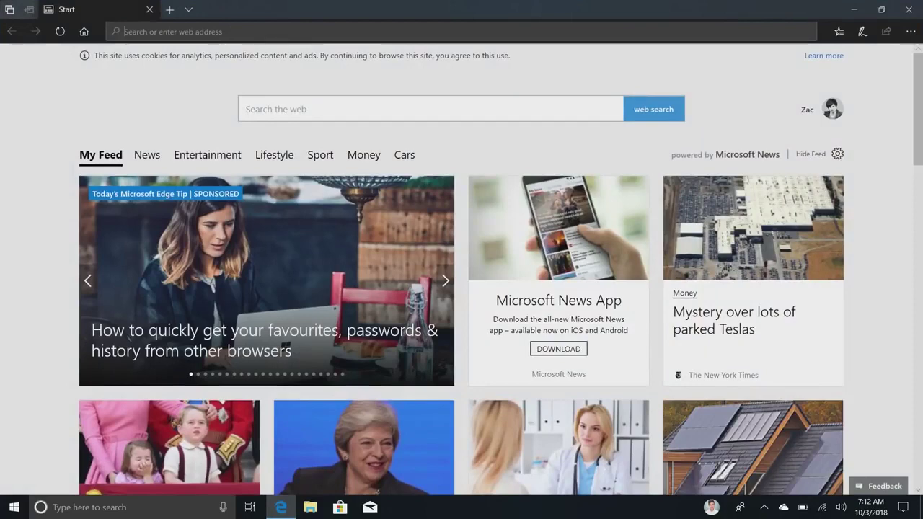
{"action": "left_click", "coordinate": [303, 108]}
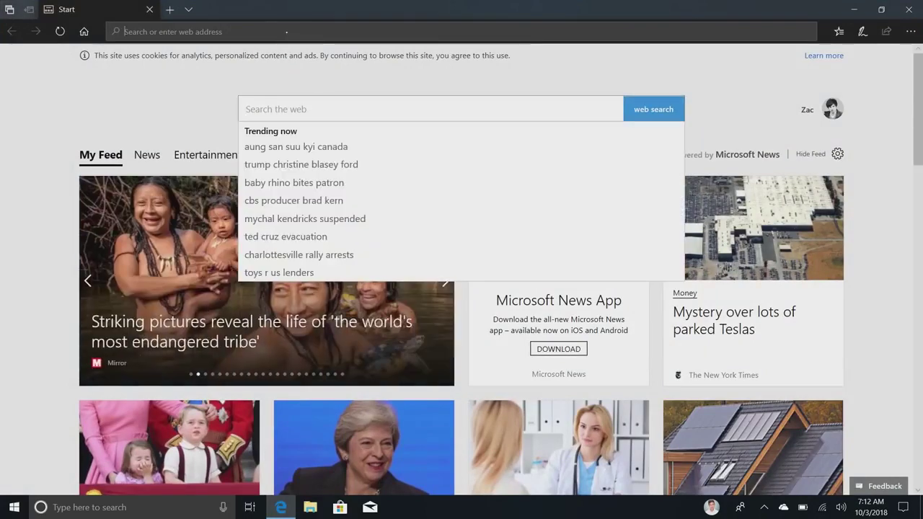
{"action": "left_click", "coordinate": [909, 9]}
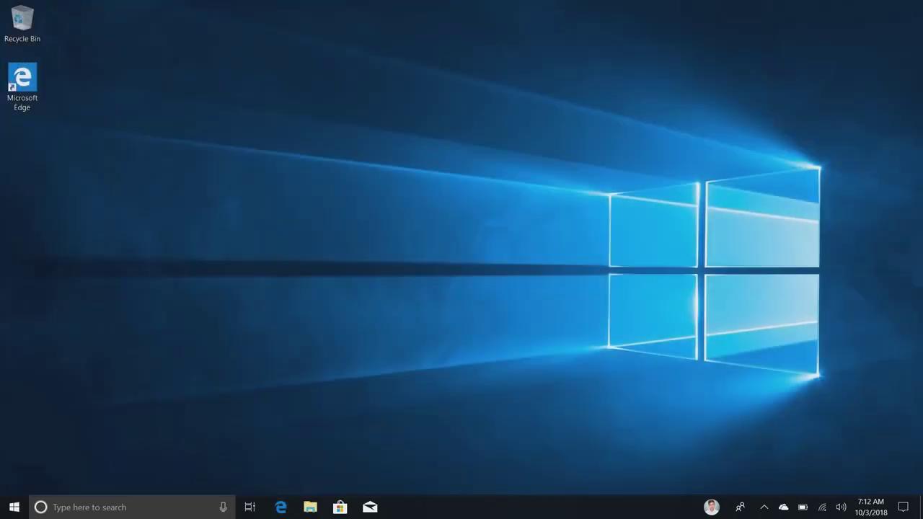